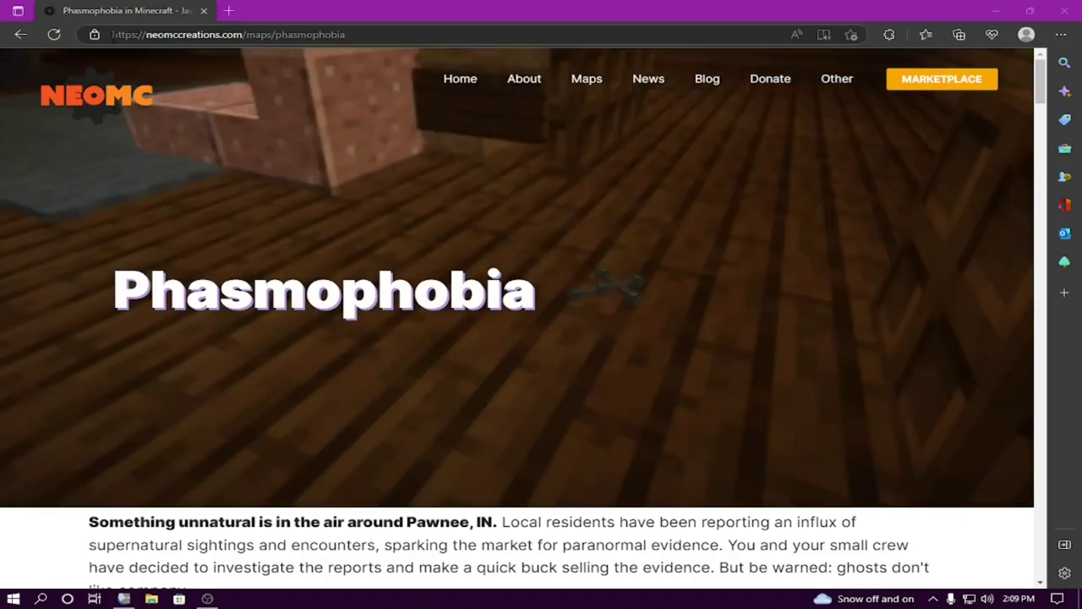
Remove the /maps/phasmophobia path from the address and load the neomccreations.com home page
click(179, 34)
click(345, 33)
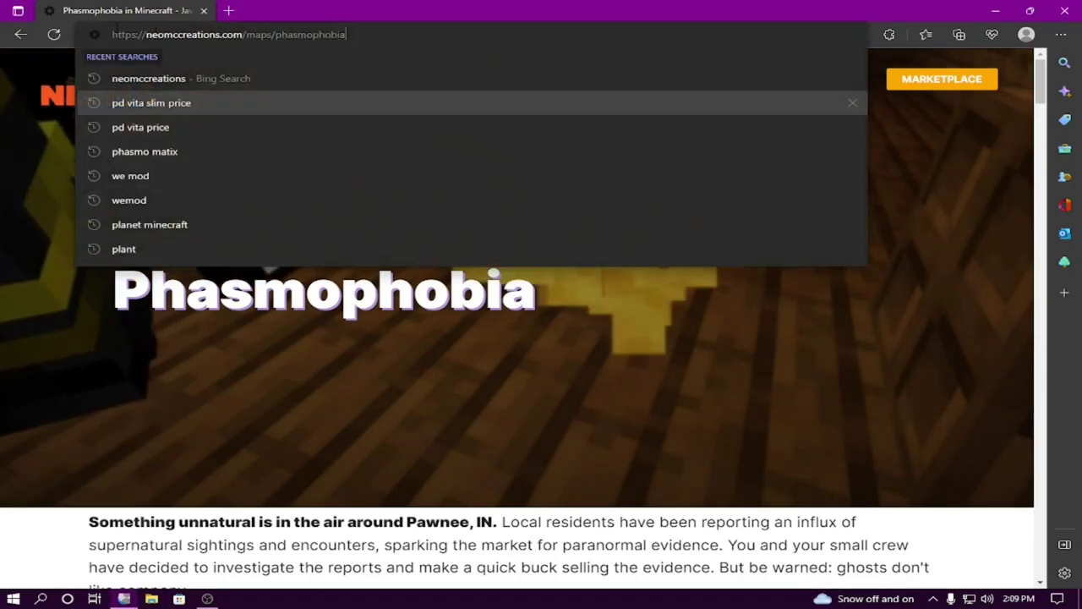
triple_click(277, 34)
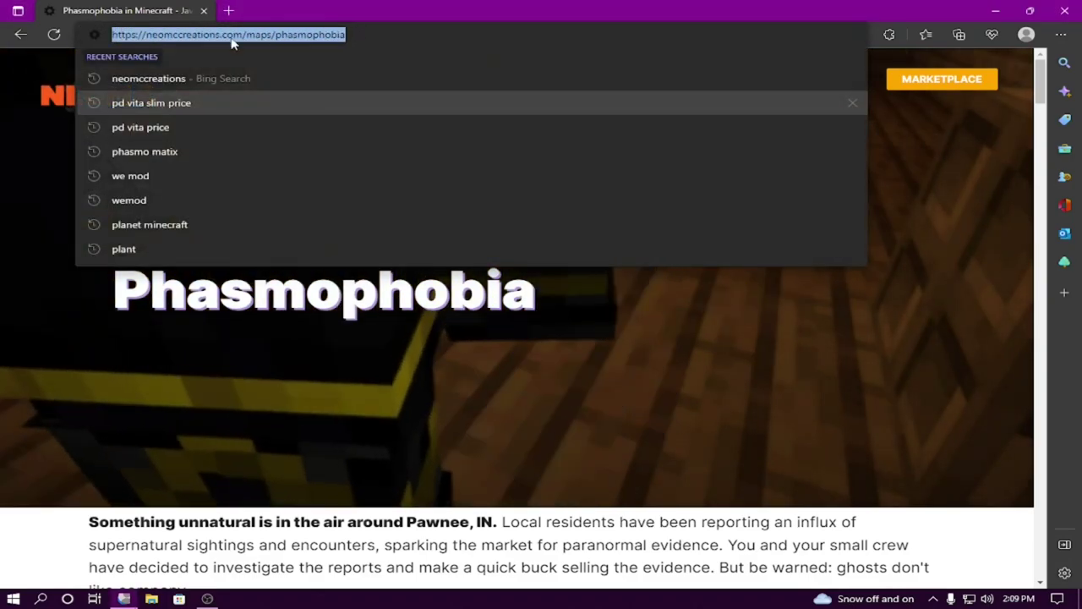
click(277, 35)
drag(145, 34, 243, 34)
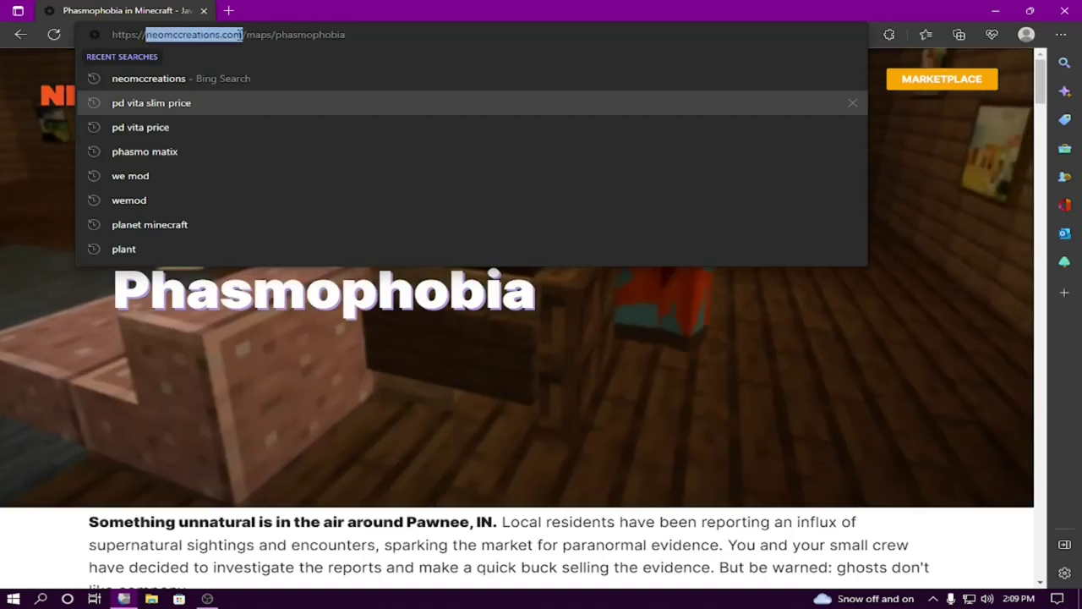
click(360, 35)
drag(333, 34, 243, 35)
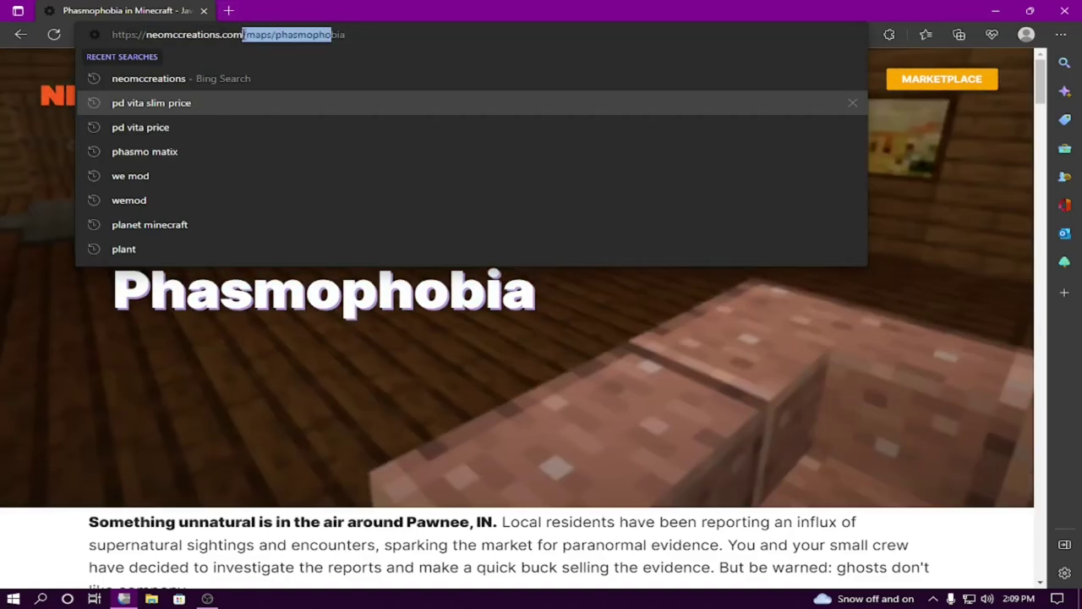
key(BackSpace)
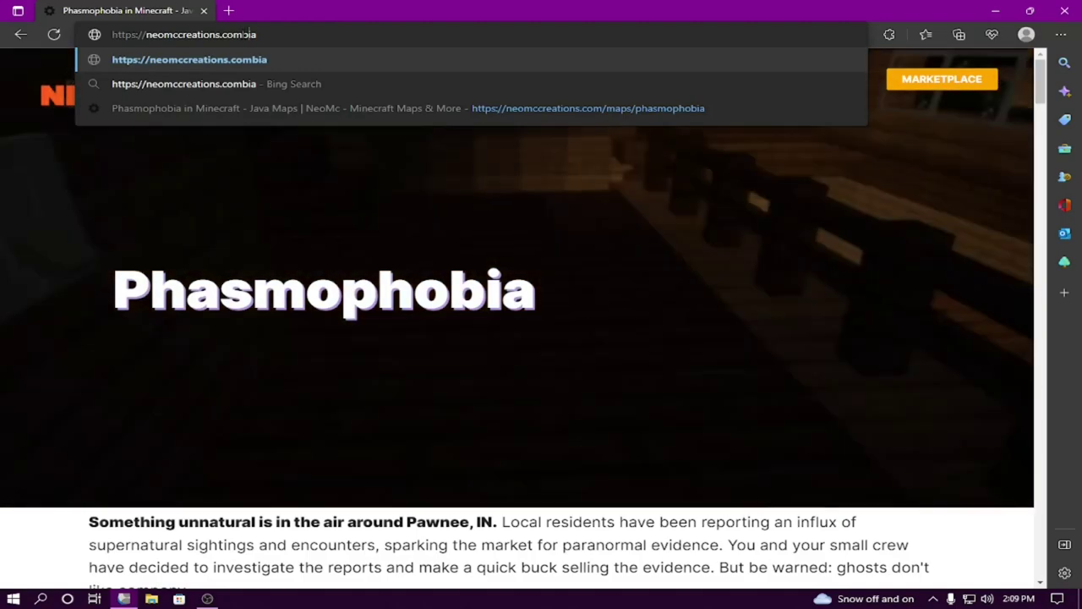
key(Delete)
key(Delete)
key(Delete)
key(Return)
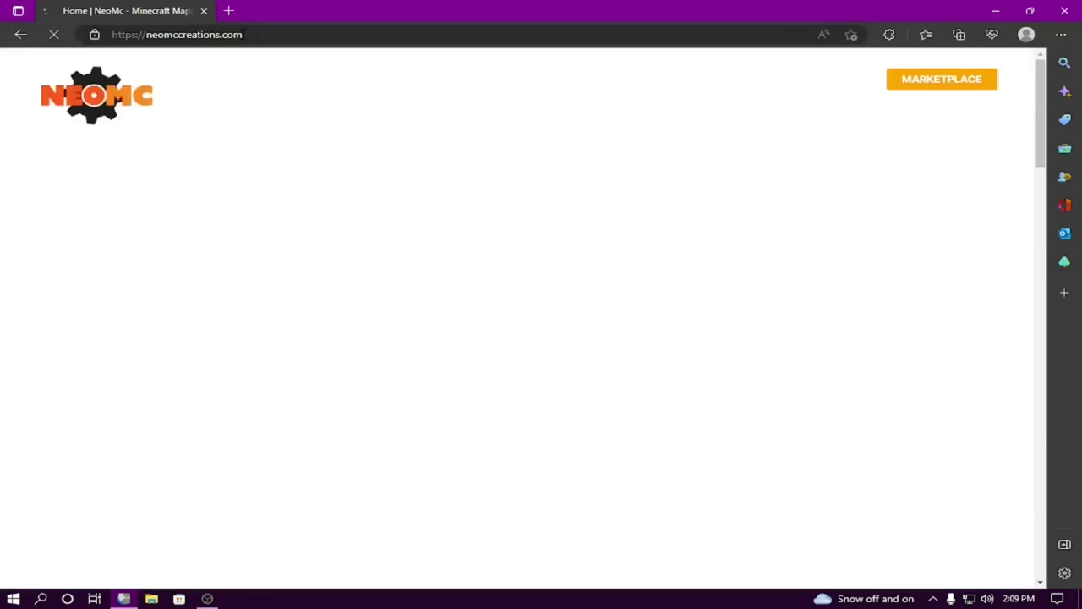
Open the Phasmophobia page from the site's list of Java maps
scroll(313, 220, down, 2)
scroll(364, 216, up, 2)
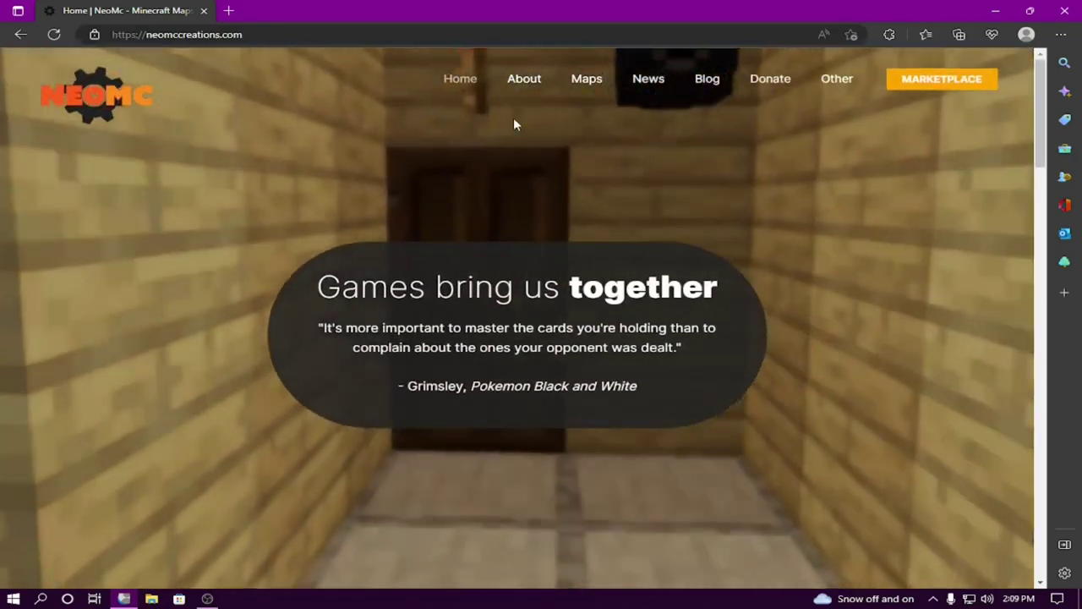
mouse_move(599, 79)
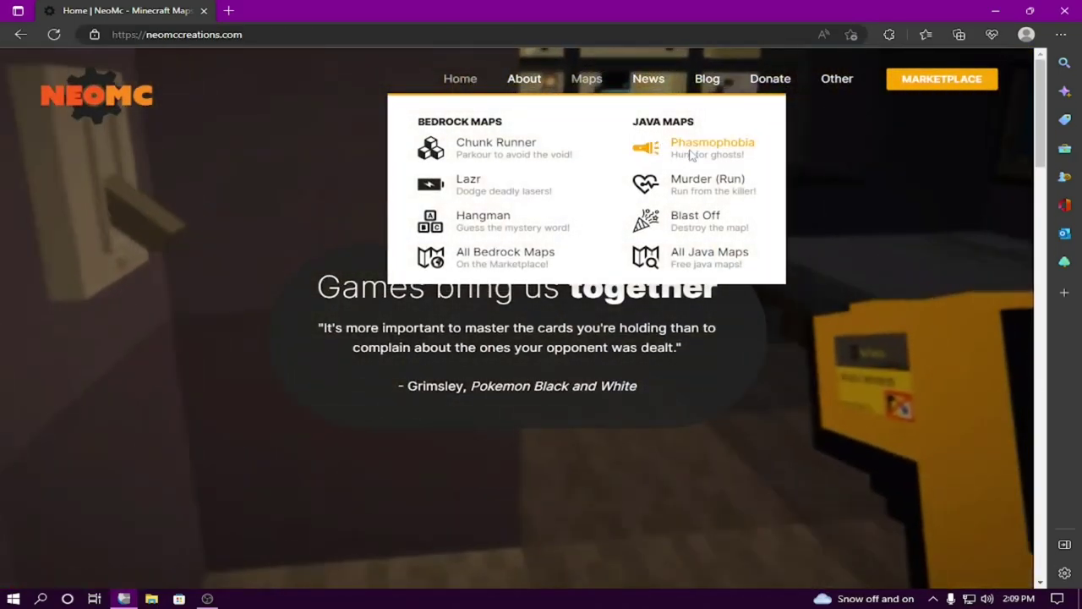
click(687, 154)
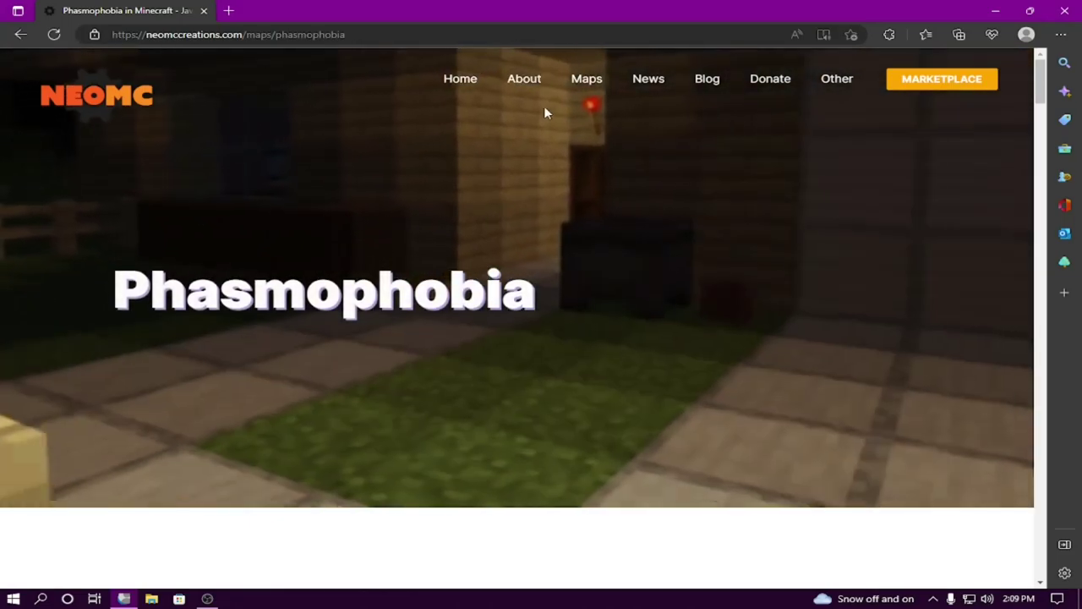
Read through the Phasmophobia map page, including its story, How To Play and Settings sections
mouse_move(587, 80)
scroll(357, 321, down, 3)
scroll(357, 321, up, 3)
scroll(262, 258, down, 6)
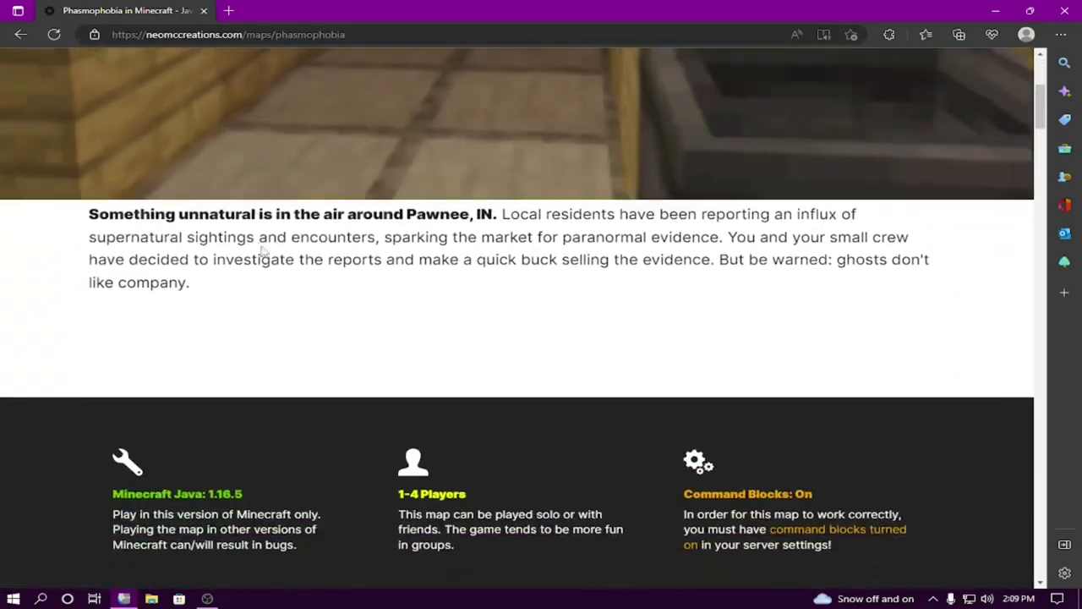
scroll(261, 350, up, 7)
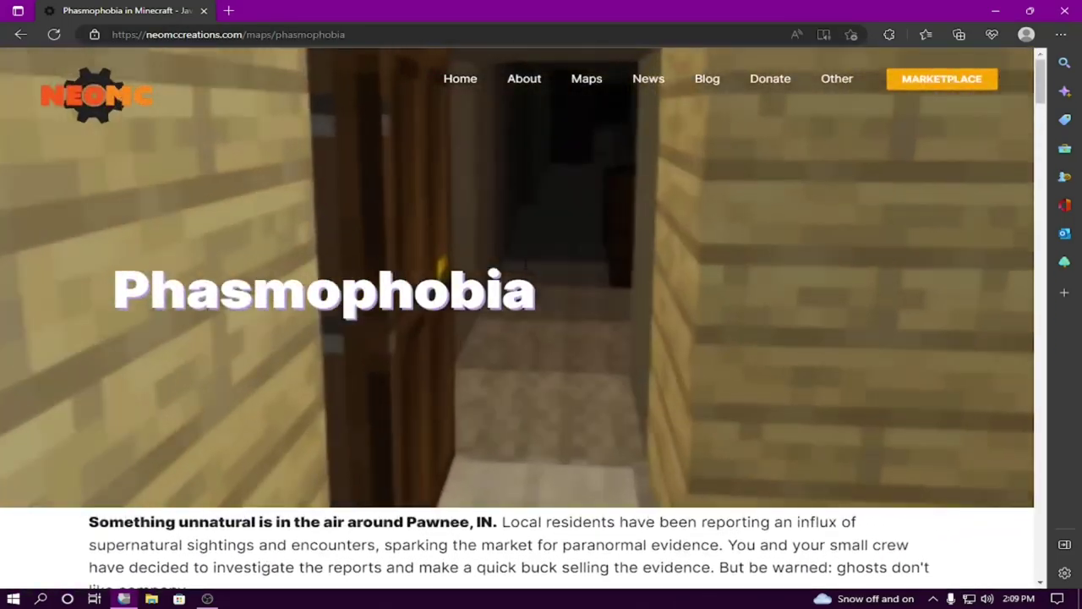
scroll(524, 271, down, 5)
scroll(543, 288, down, 15)
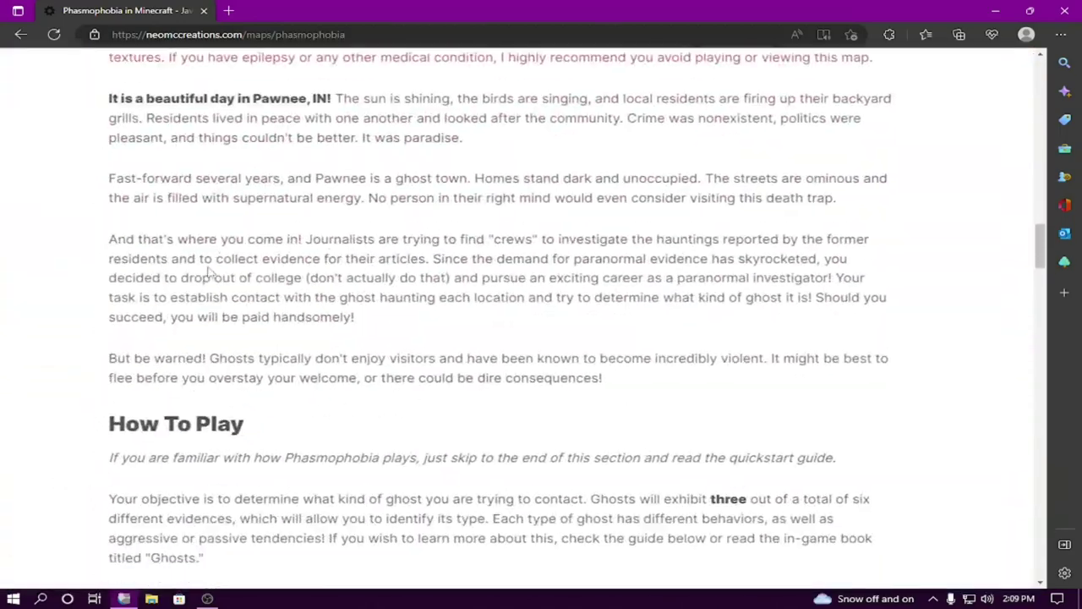
scroll(209, 264, down, 20)
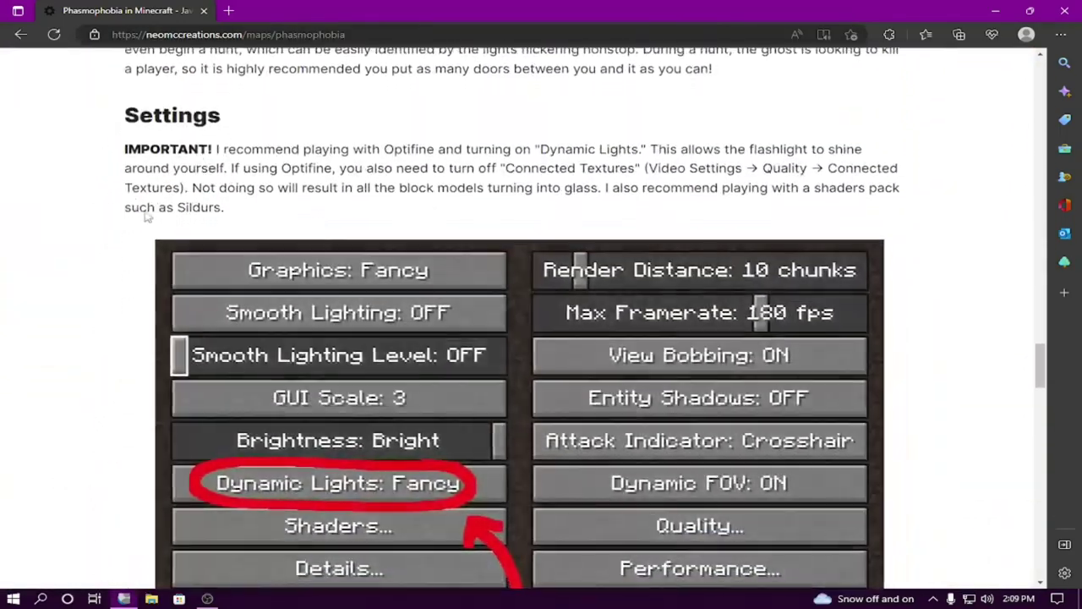
scroll(85, 196, down, 4)
scroll(93, 228, up, 10)
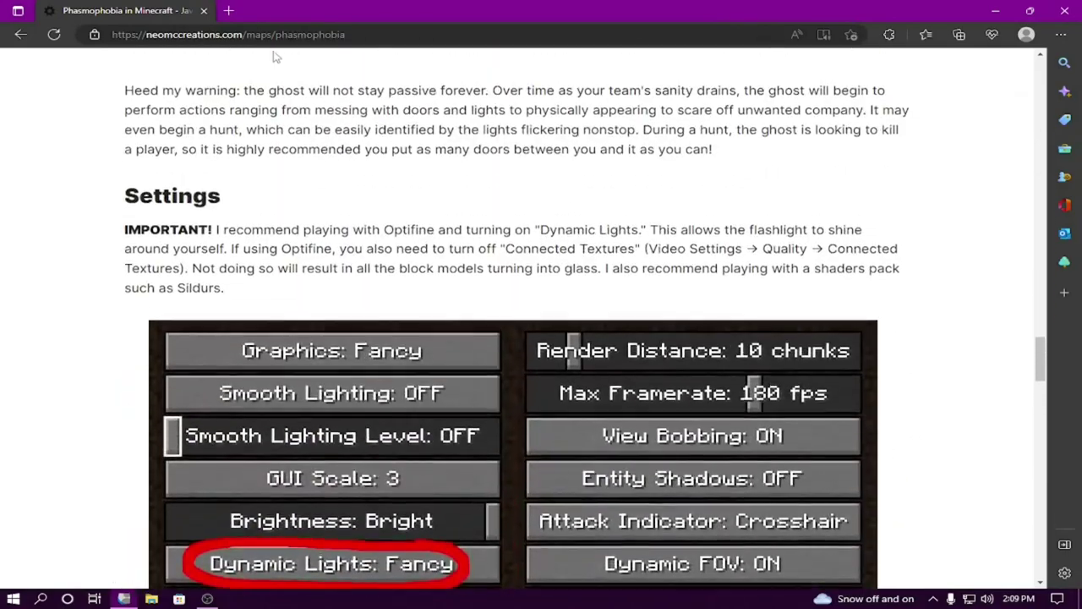
scroll(312, 97, down, 12)
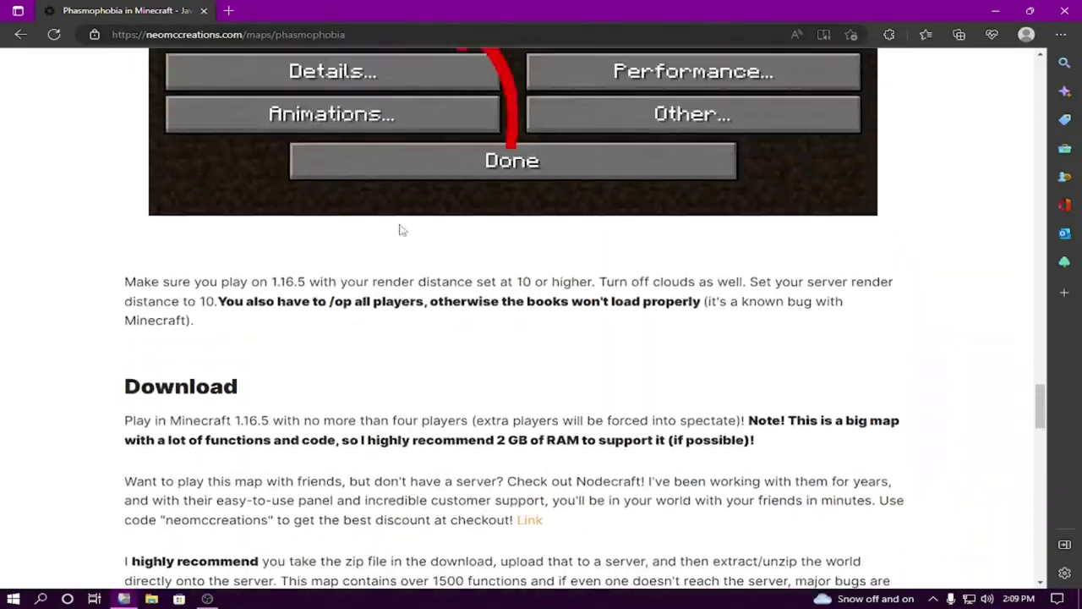
Open the Phasmophobia map's Google Drive folder through the page's Download section
scroll(401, 146, up, 5)
scroll(400, 146, down, 6)
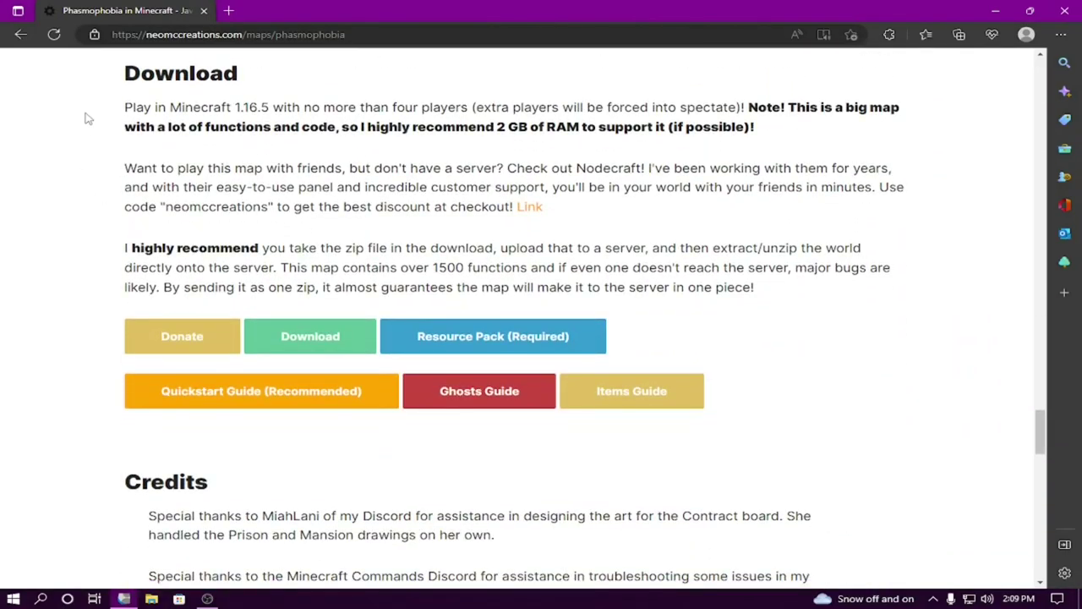
scroll(363, 210, up, 1)
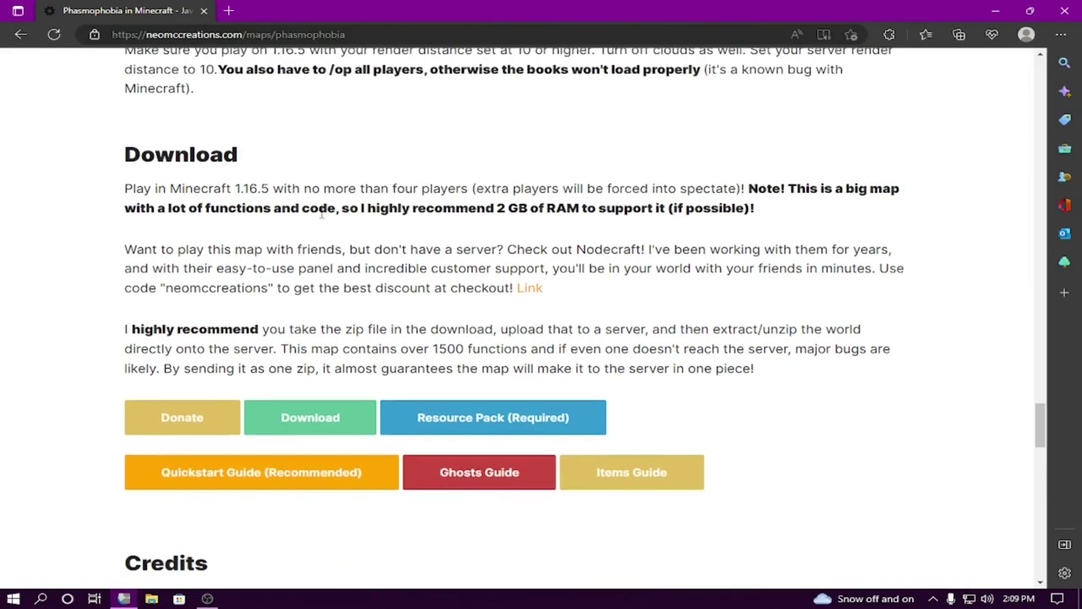
click(304, 427)
click(334, 8)
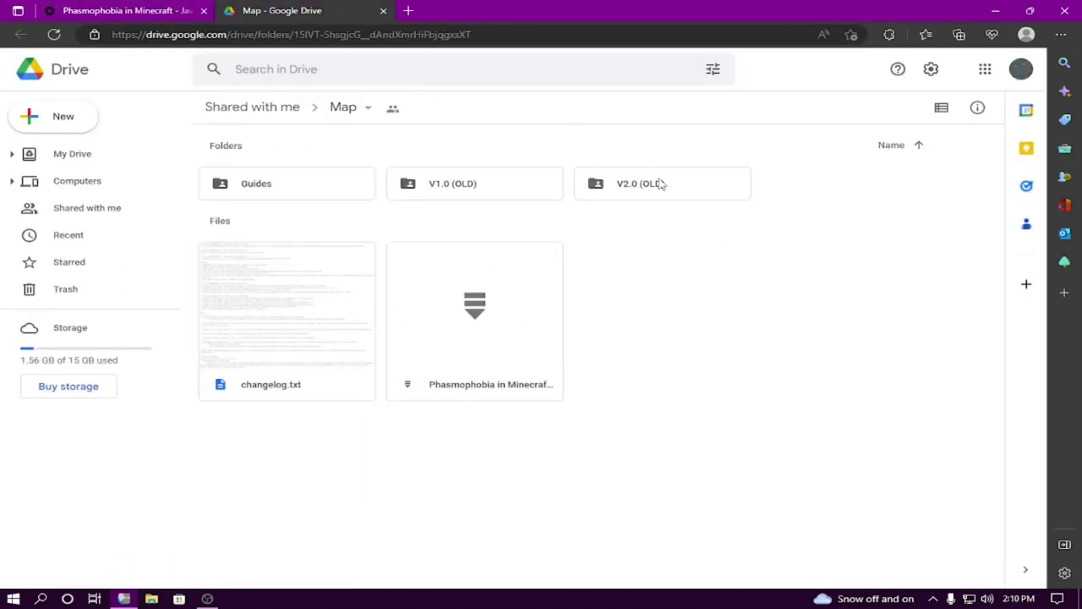
Look into the V1.0 (OLD) and V2.0 (OLD) folders and return to the Map folder
double_click(471, 176)
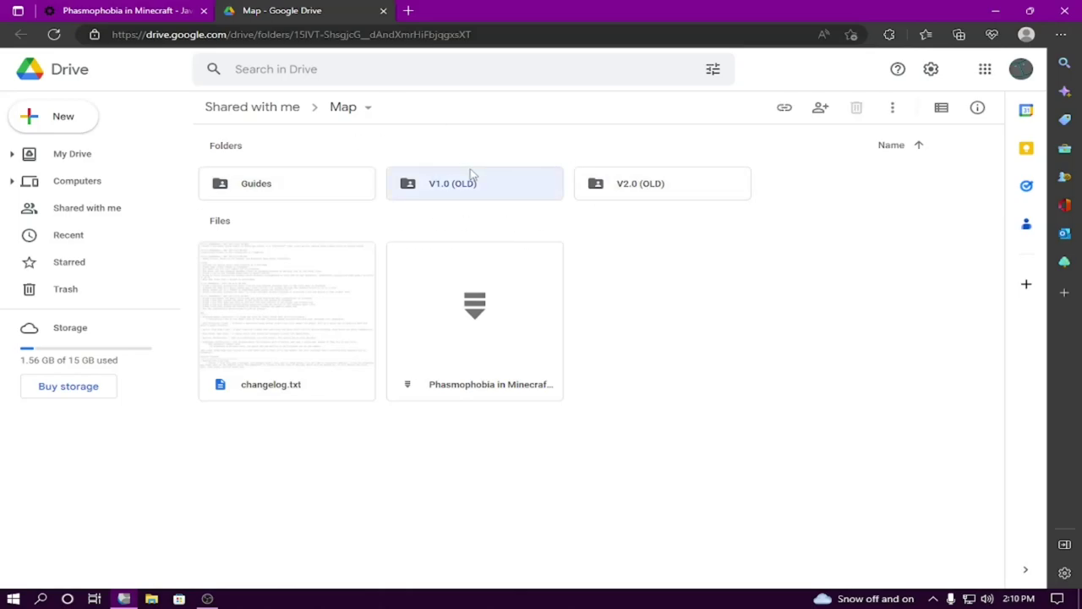
click(345, 108)
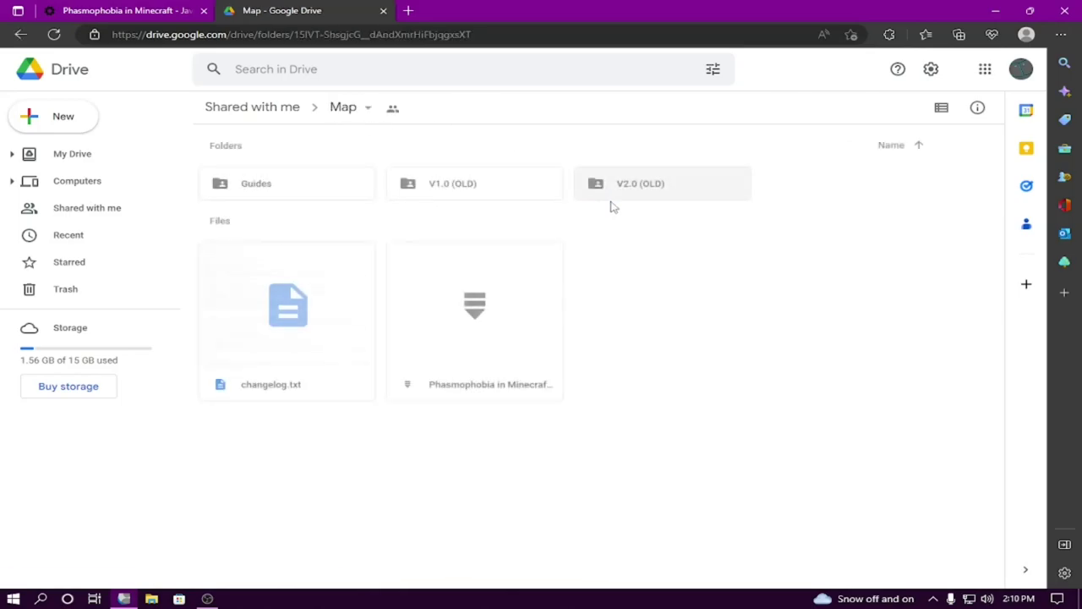
double_click(616, 182)
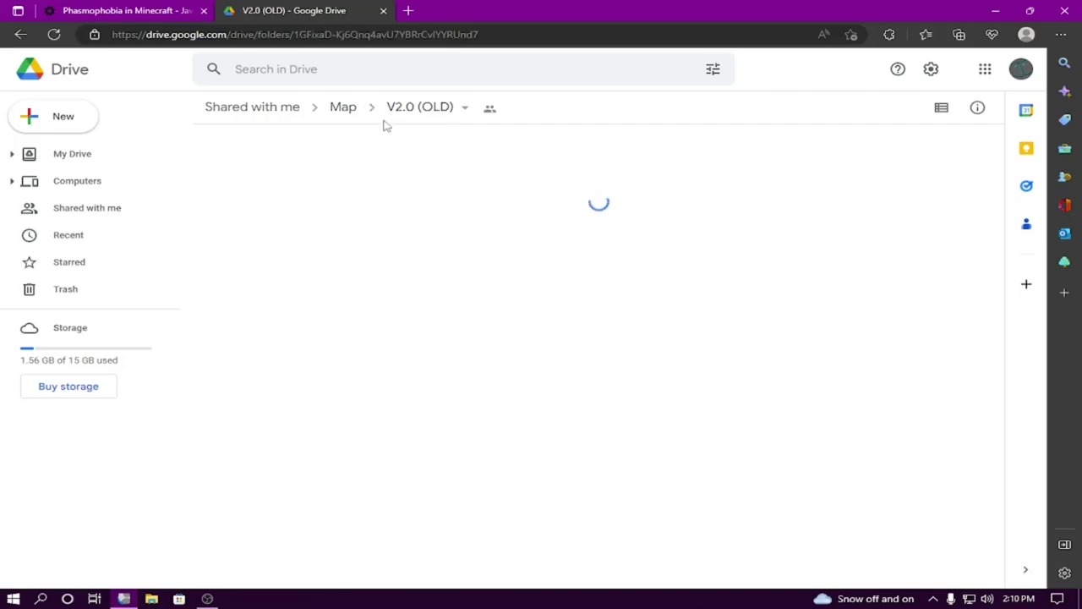
click(343, 109)
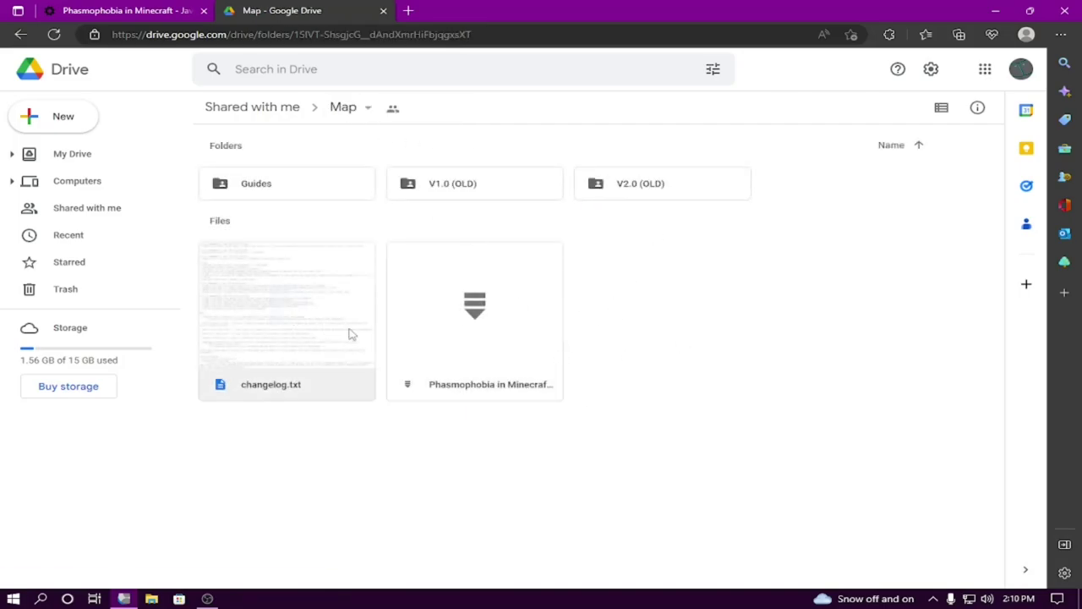
View changelog.txt, highlight its version entries from V3.0.4 down to Grimwood Manor, and close the preview
double_click(291, 314)
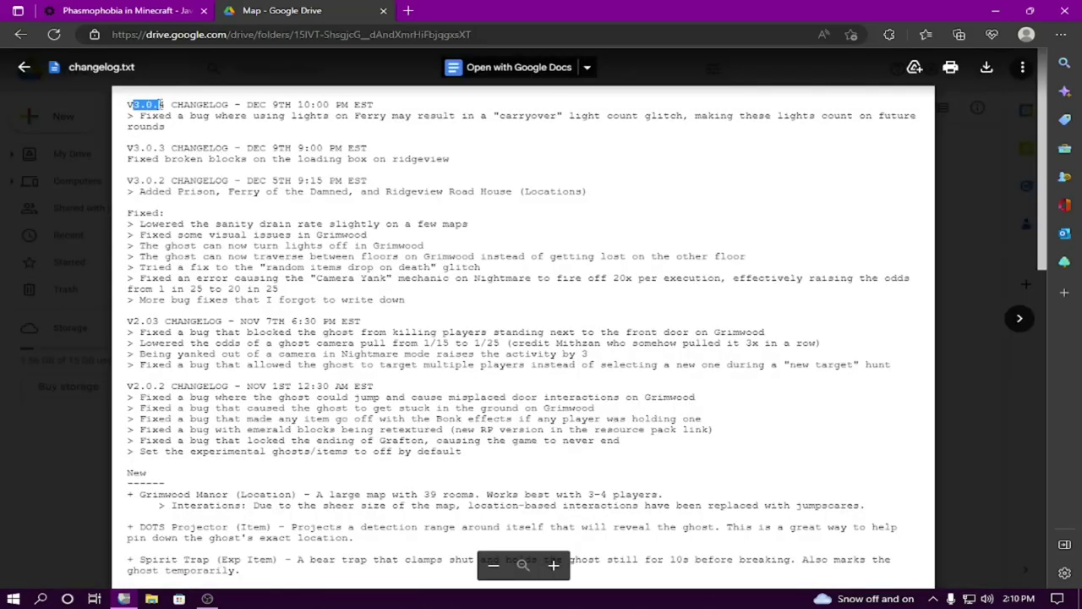
drag(131, 103, 765, 505)
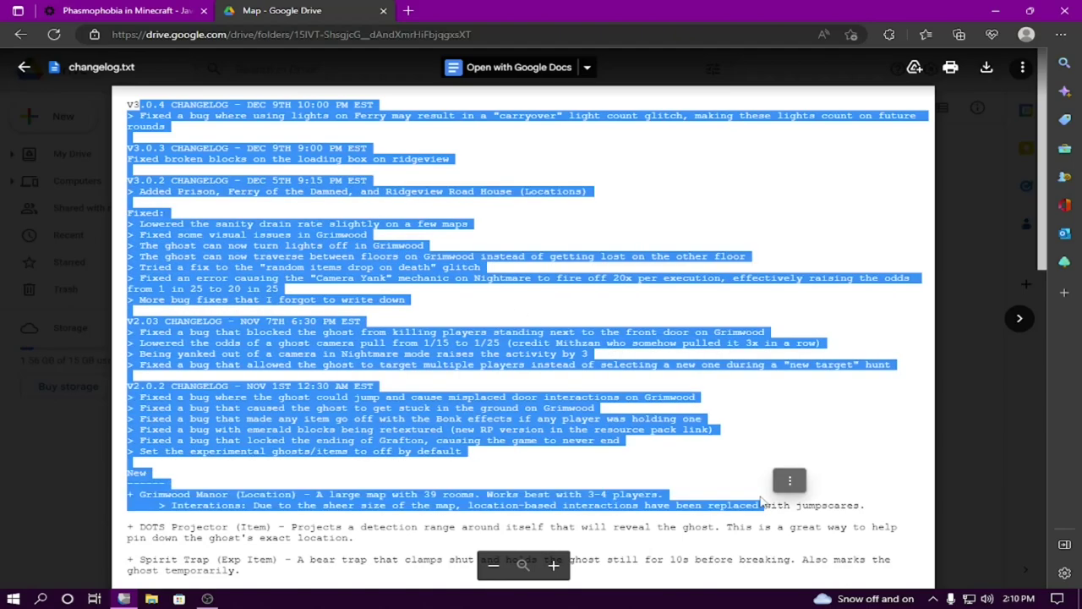
click(785, 472)
click(24, 68)
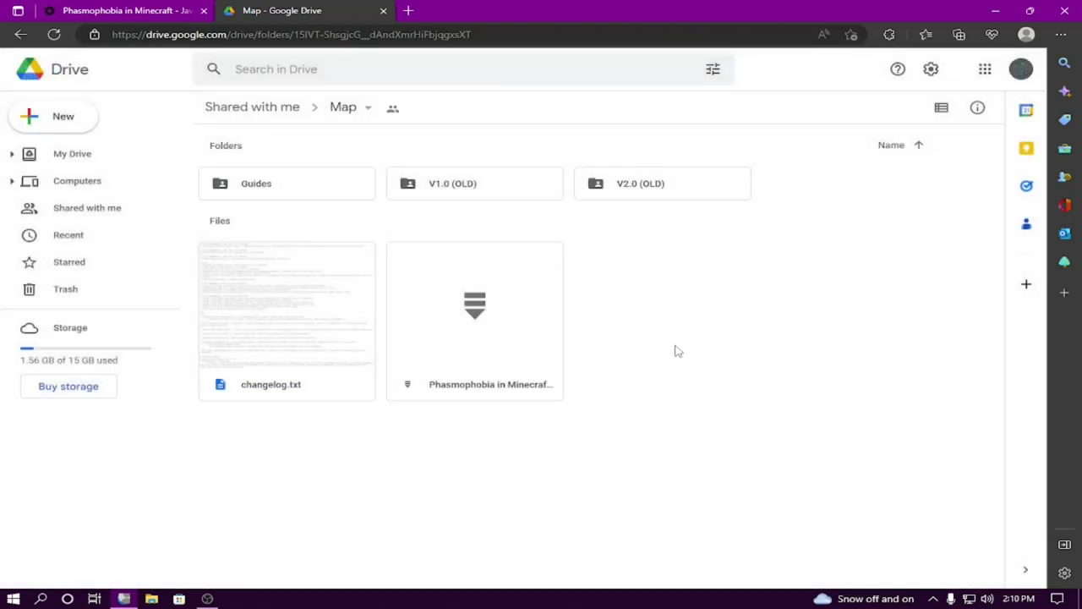
Download the Phasmophobia in Minecraft zip file from the Map folder
right_click(471, 310)
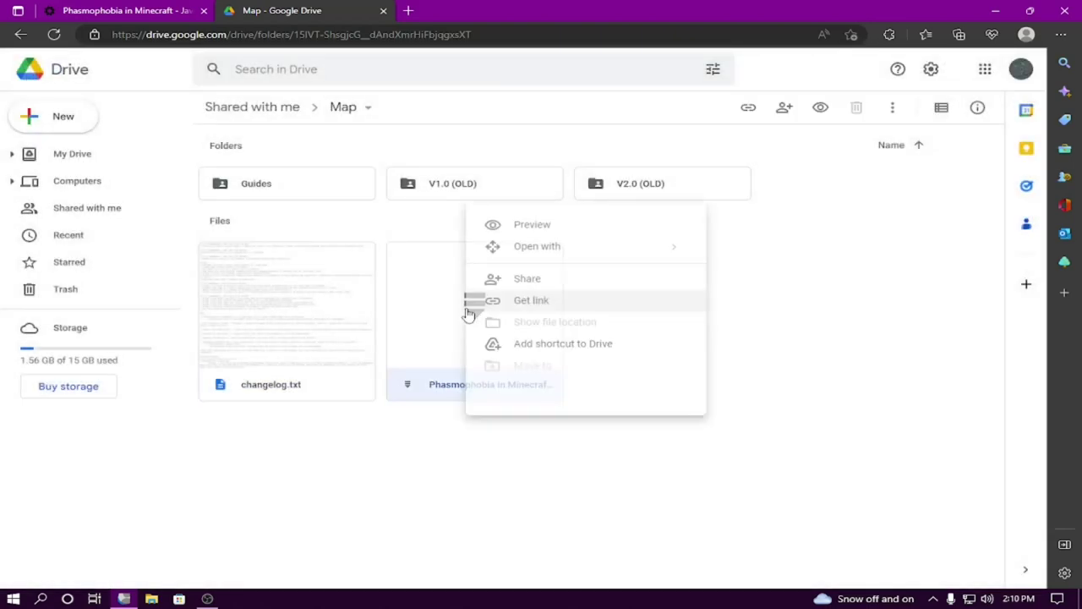
click(710, 393)
right_click(493, 339)
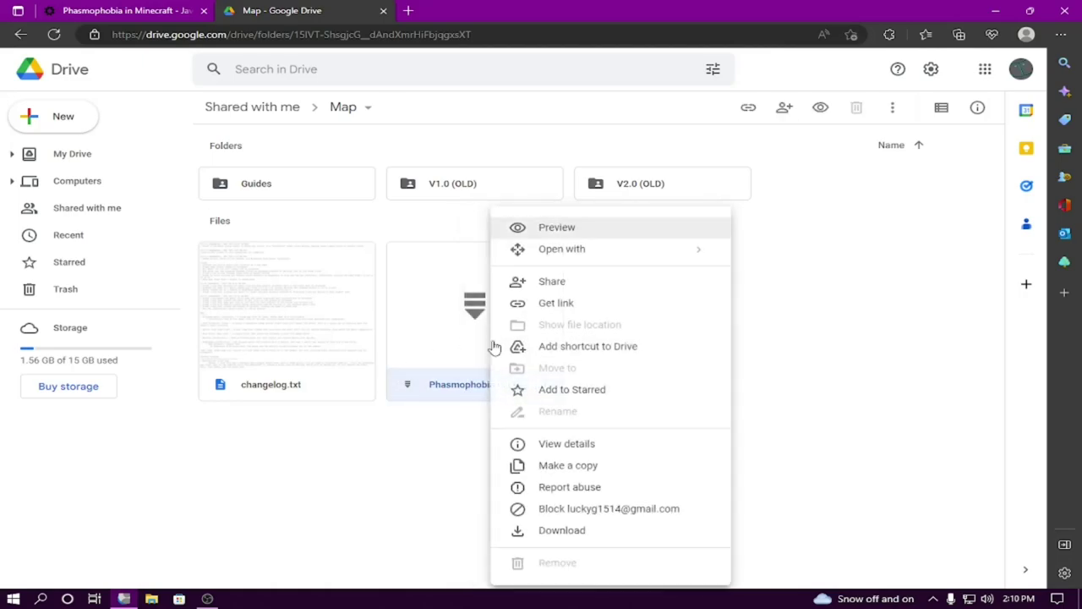
click(607, 530)
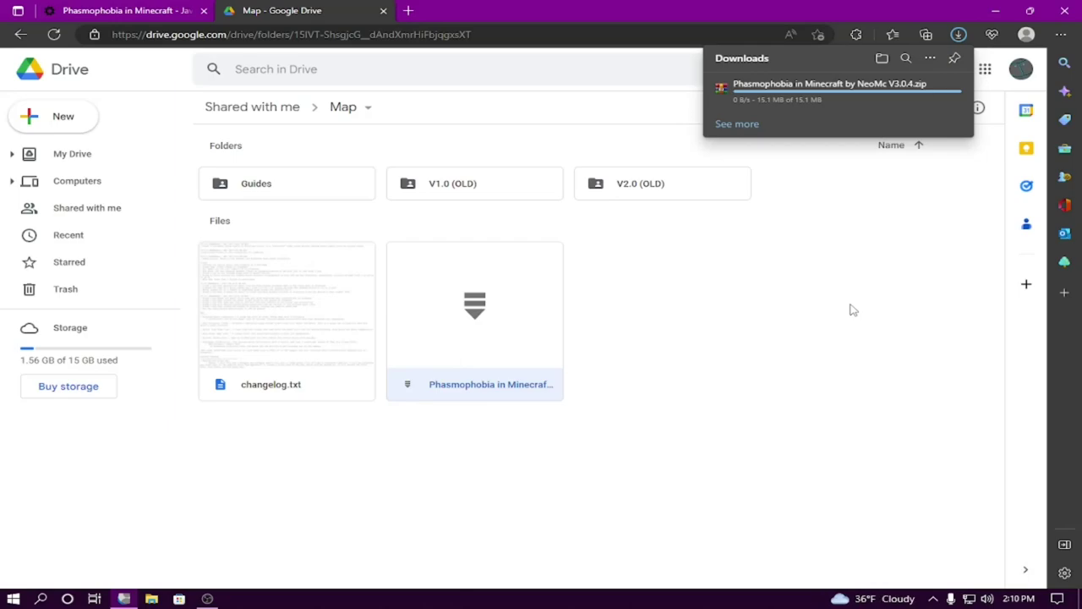
click(808, 308)
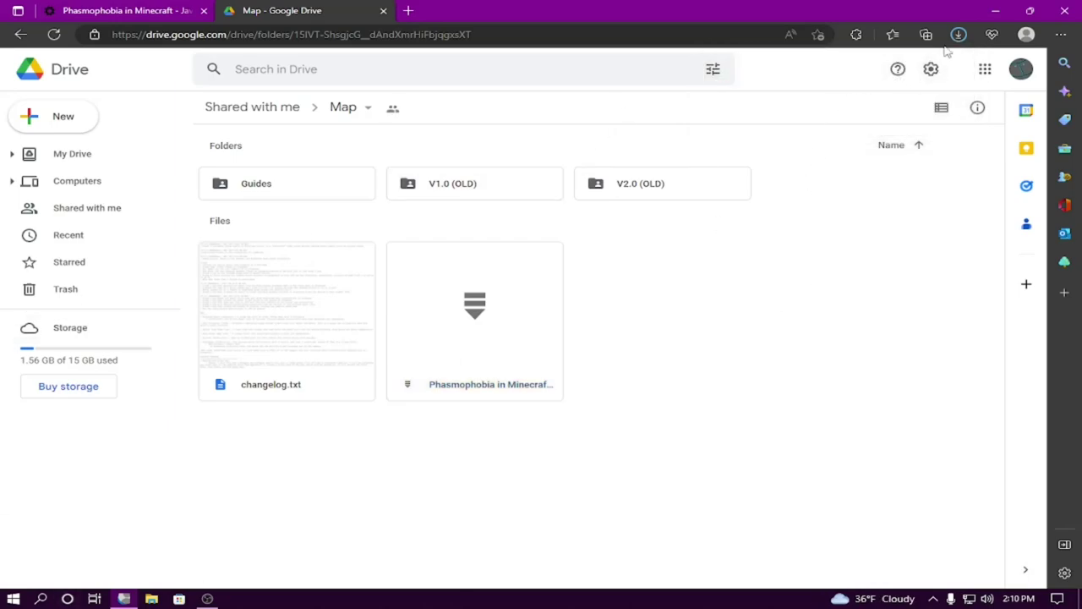
Check the progress of the map zip in the browser's downloads list
click(958, 34)
click(816, 256)
click(958, 34)
click(801, 266)
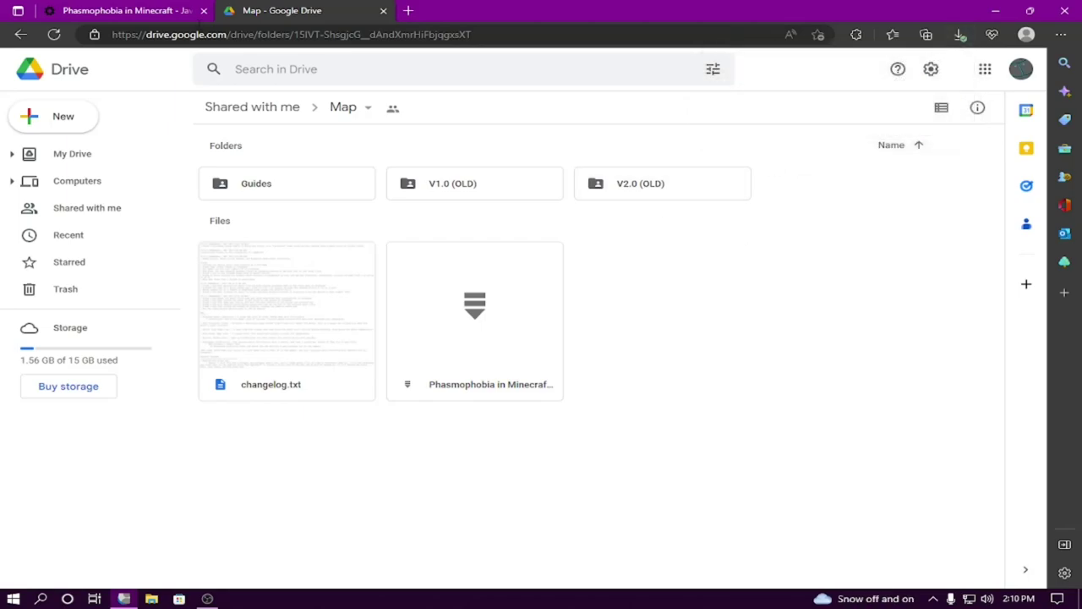
Open the required resource pack's Drive folder from the NeoMc page and close the Map folder's tab
click(131, 10)
click(500, 431)
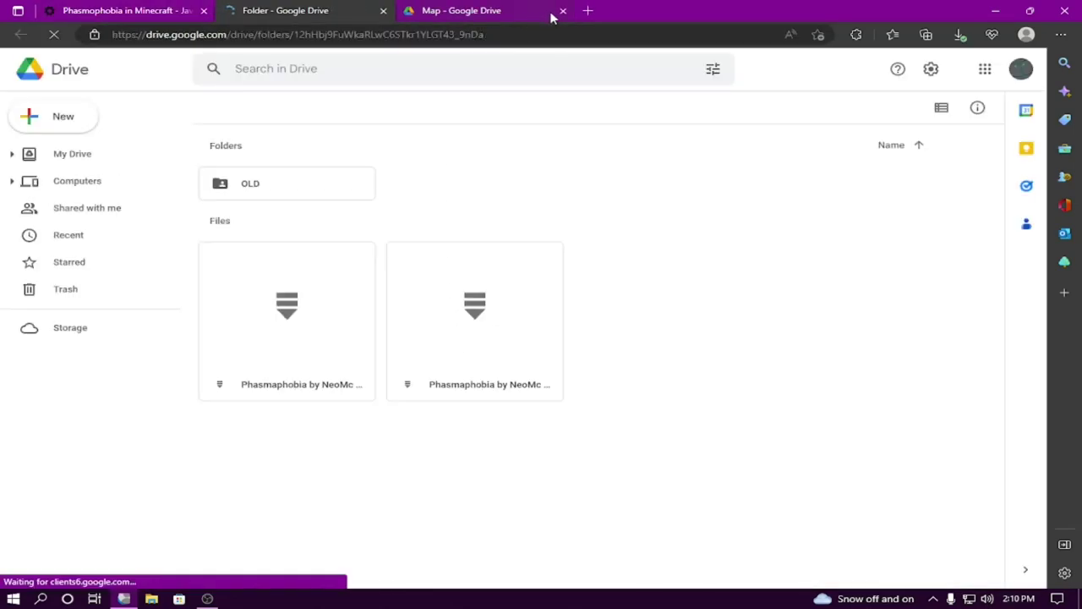
click(562, 10)
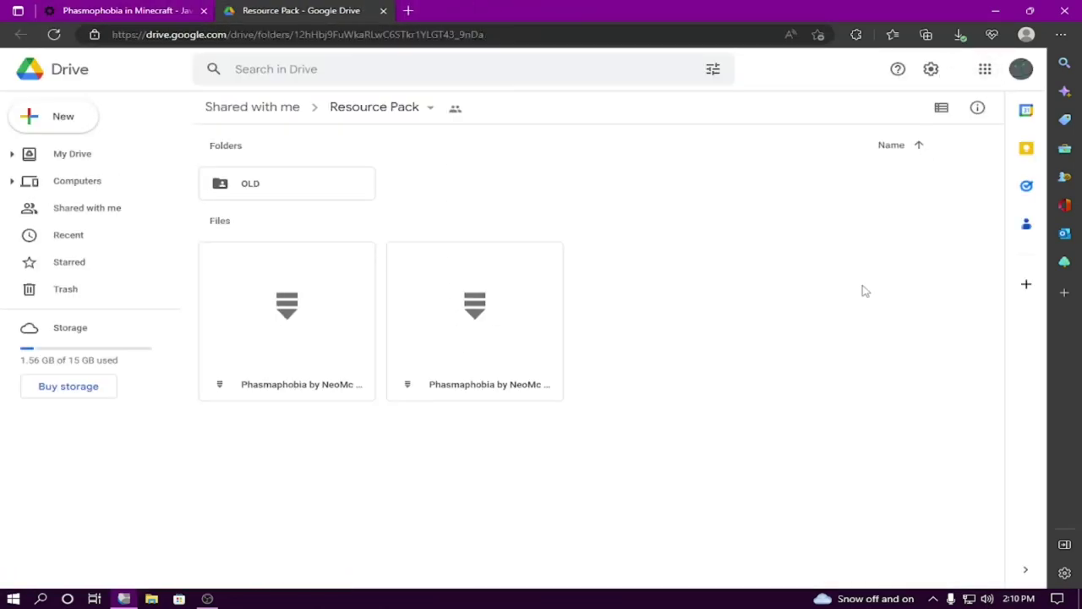
Look over the two Phasmaphobia by NeoMc files and the OLD subfolder in the Resource Pack folder
click(310, 350)
click(410, 314)
double_click(320, 182)
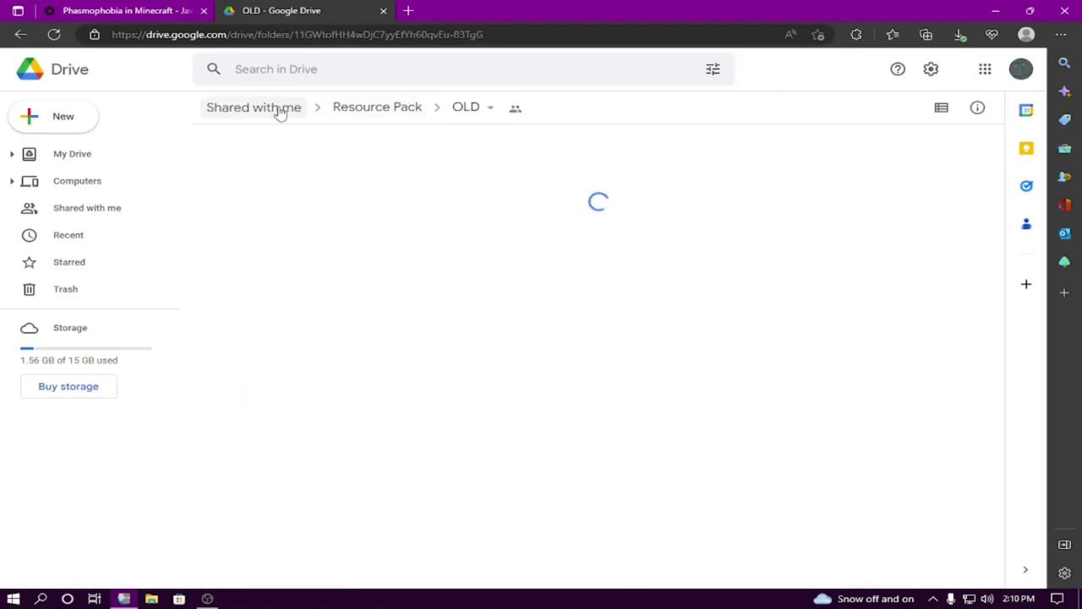
click(378, 109)
click(250, 350)
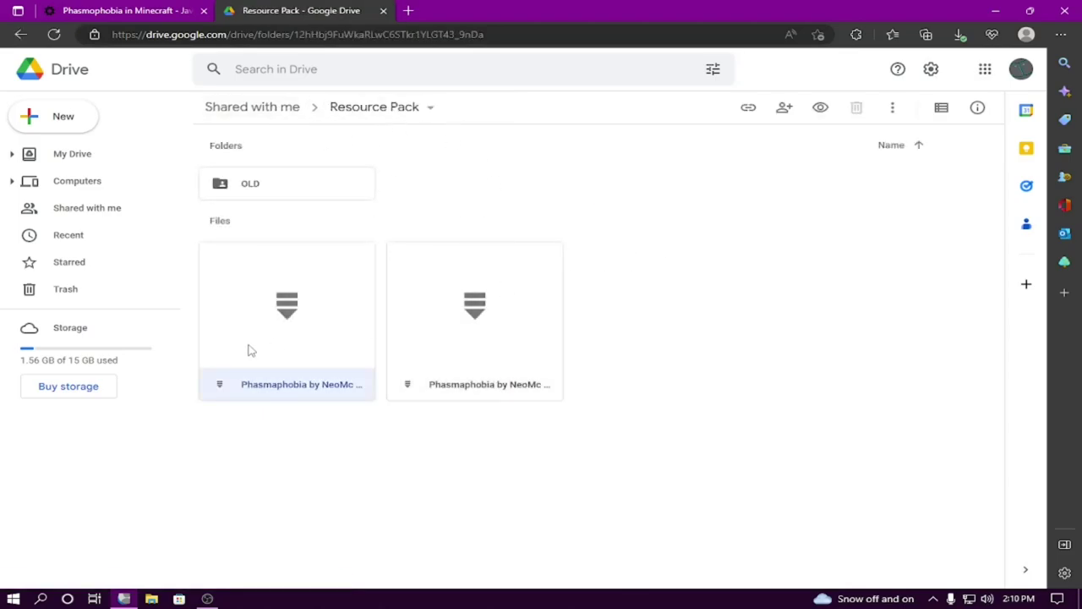
click(380, 320)
click(767, 331)
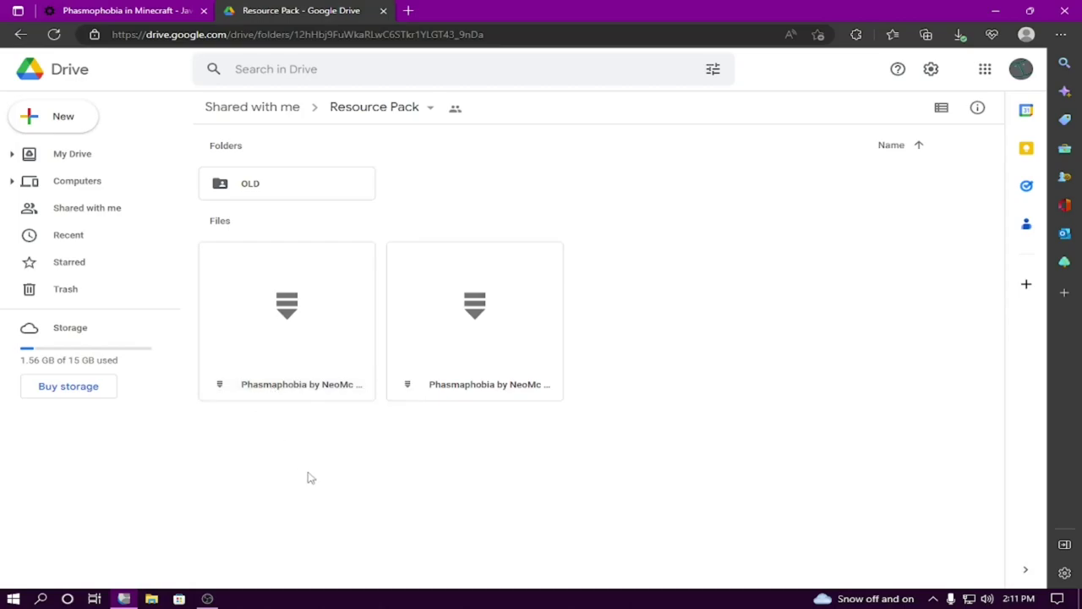
click(524, 335)
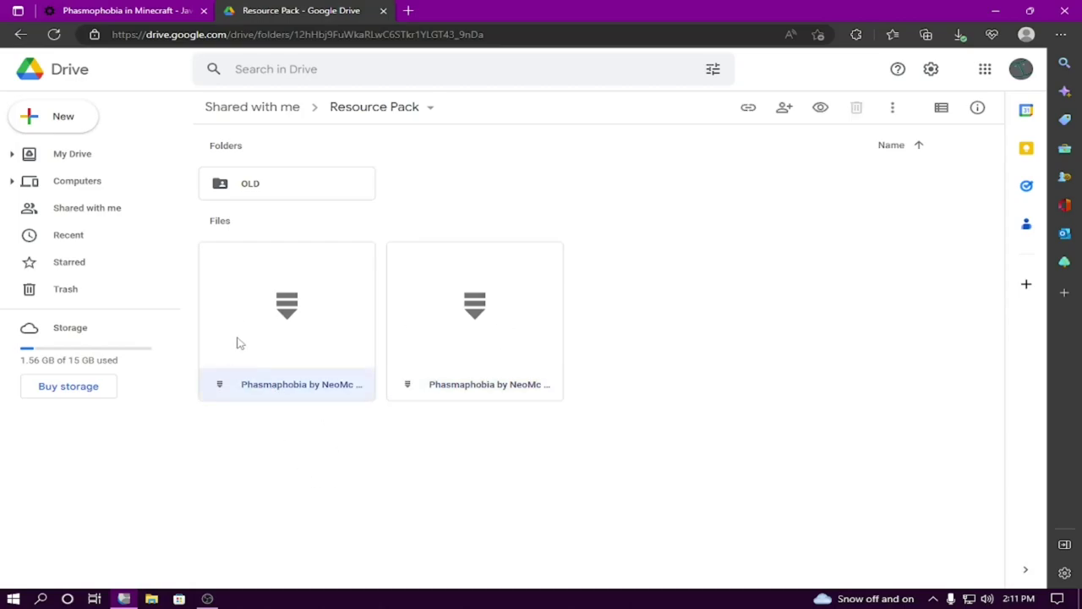
click(386, 453)
click(417, 471)
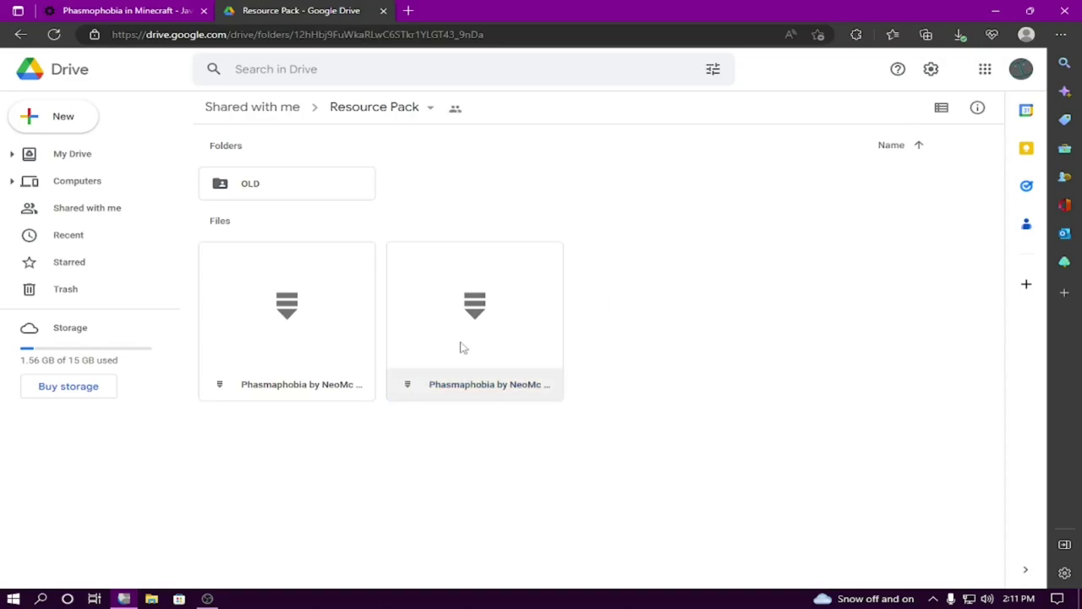
click(683, 343)
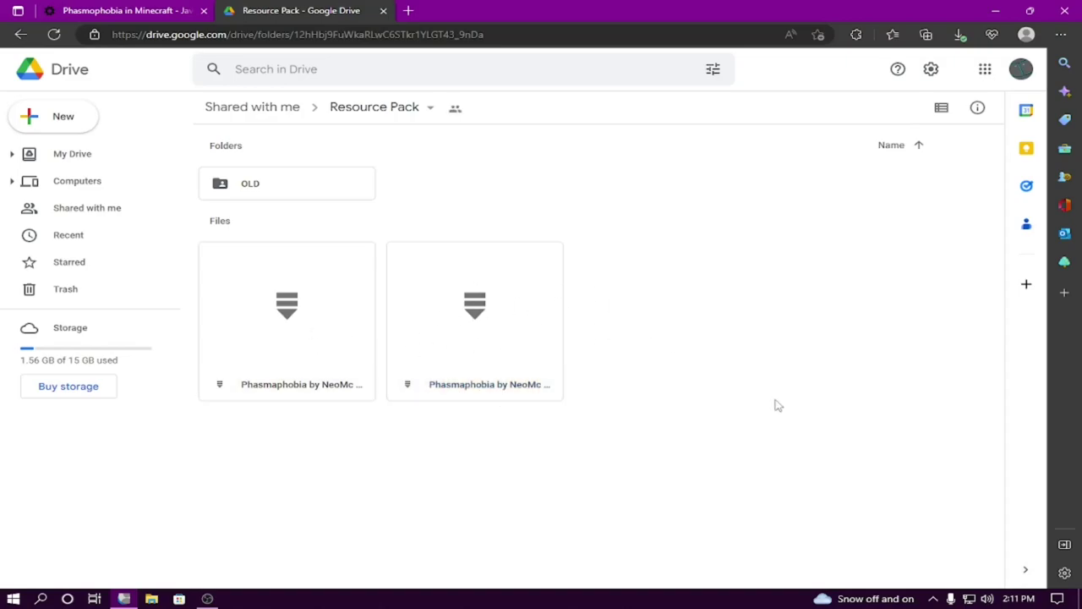
click(545, 325)
click(321, 326)
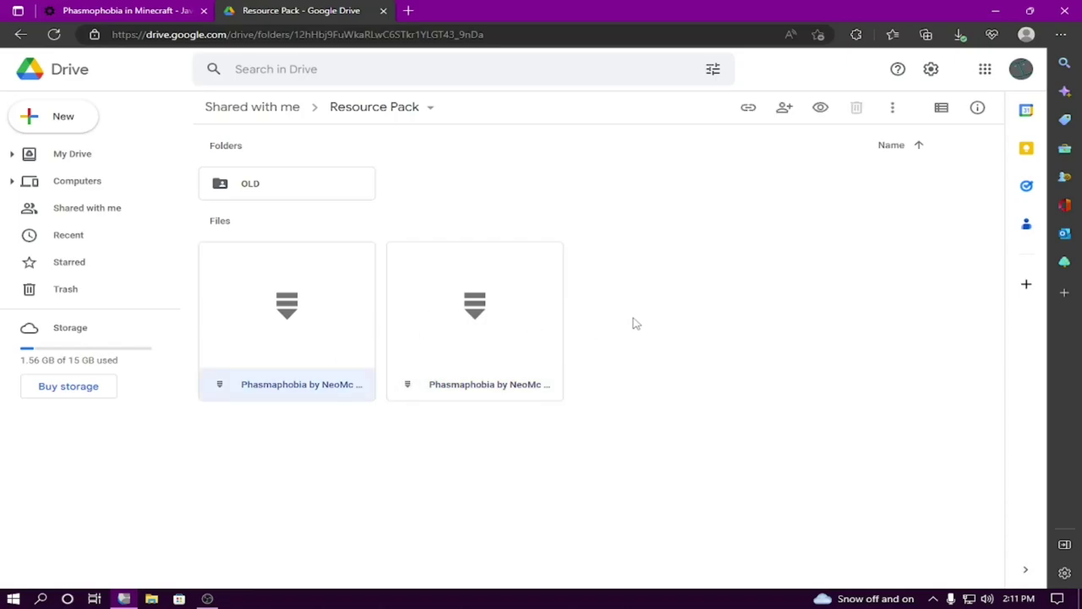
click(643, 322)
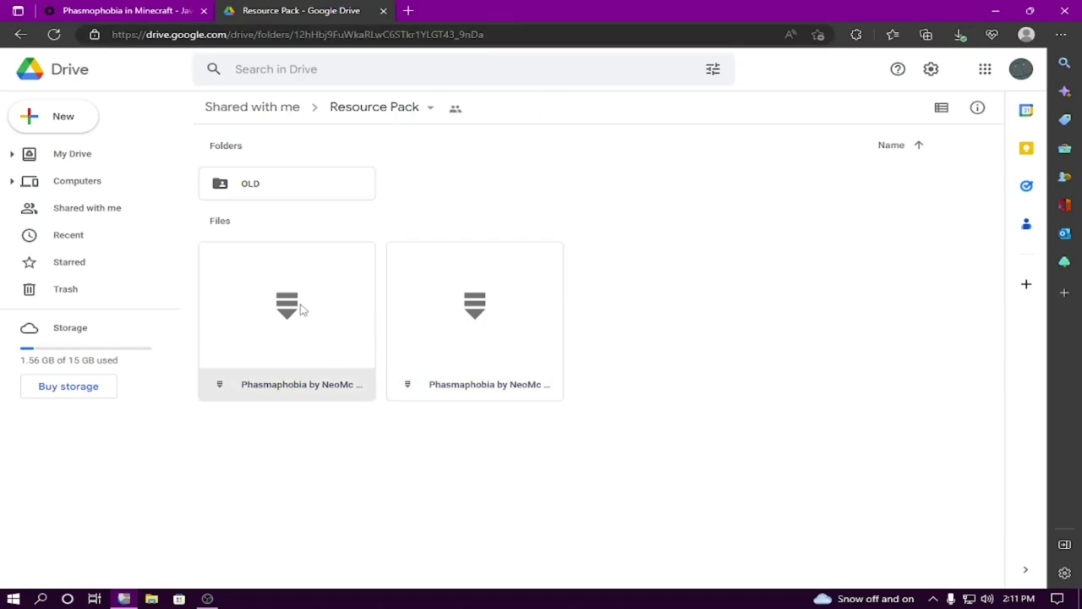
Download Phasmaphobia by NeoMc RP V3.1 (Streamer Safe).zip from the Resource Pack folder, accepting the virus scan warning
right_click(302, 309)
click(395, 542)
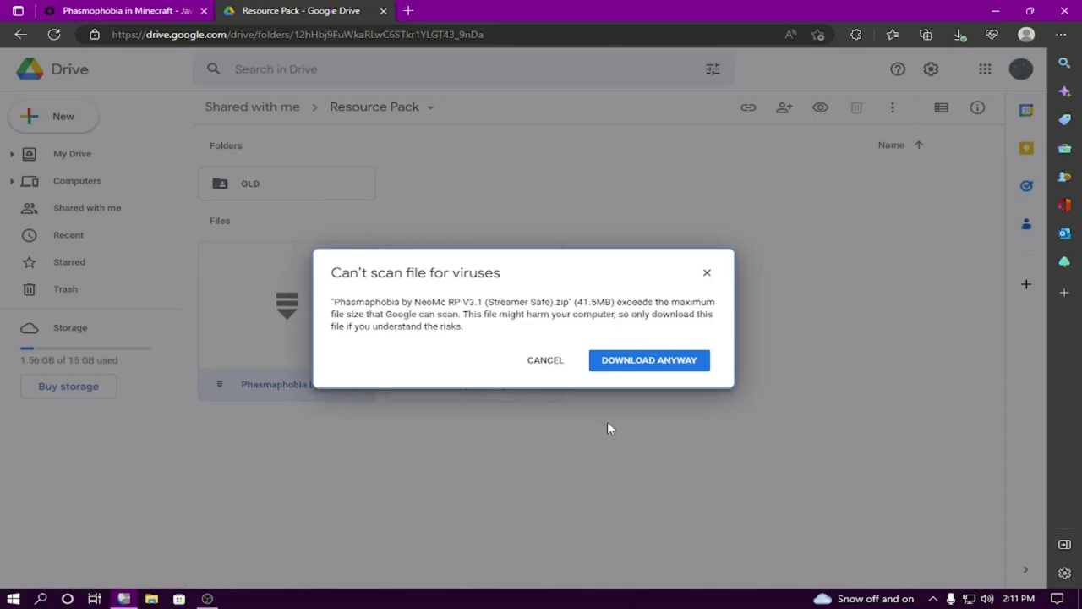
drag(344, 272, 296, 245)
drag(512, 295, 453, 279)
click(593, 365)
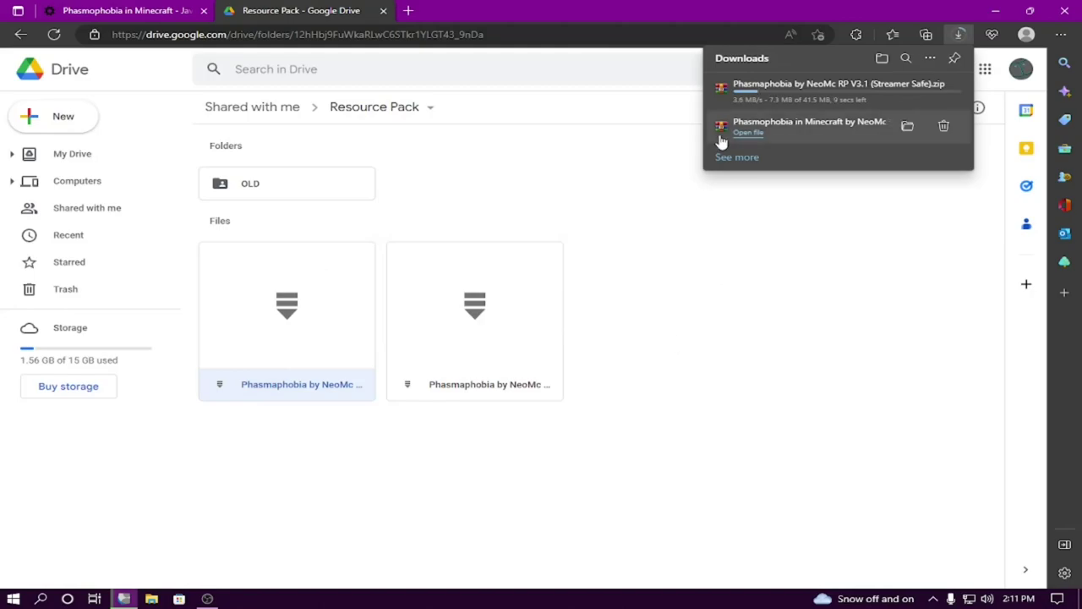
Return to the NeoMc Phasmophobia page, close the Resource Pack Drive tab and minimize the browser
click(136, 9)
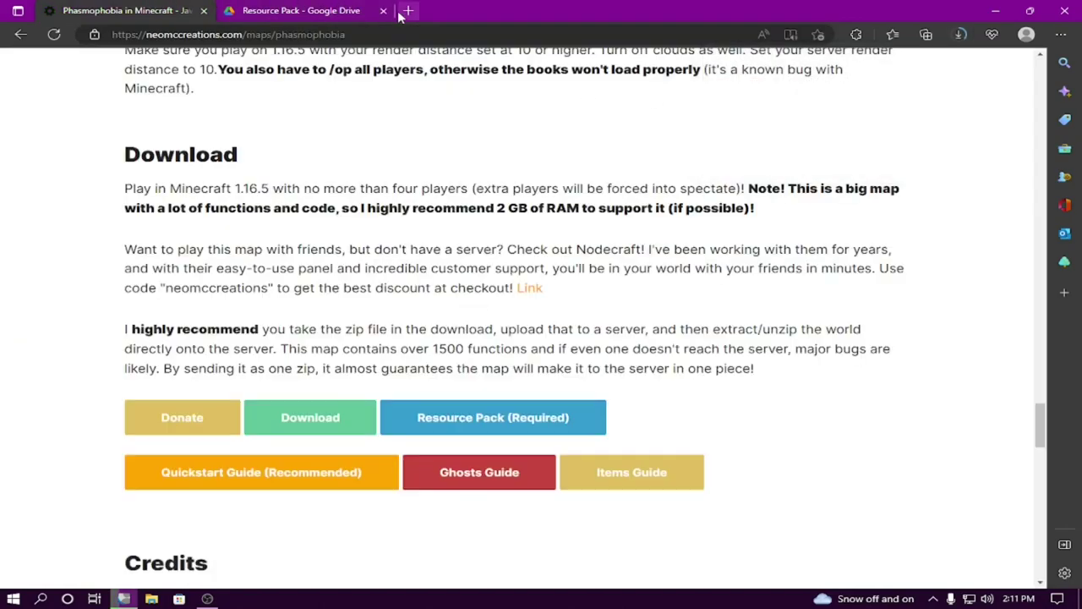
scroll(708, 164, up, 15)
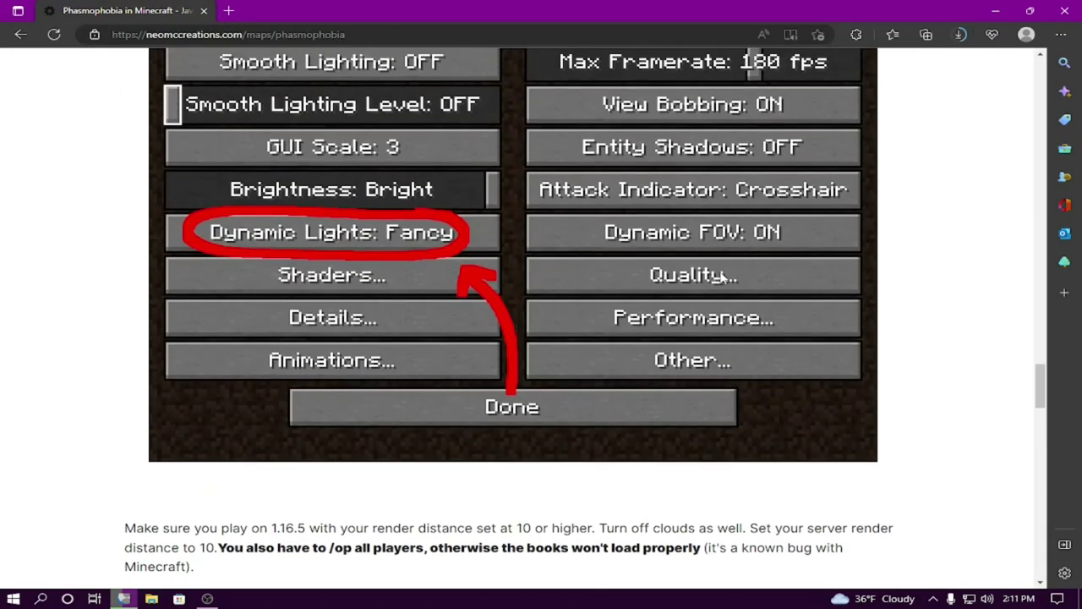
scroll(803, 217, up, 5)
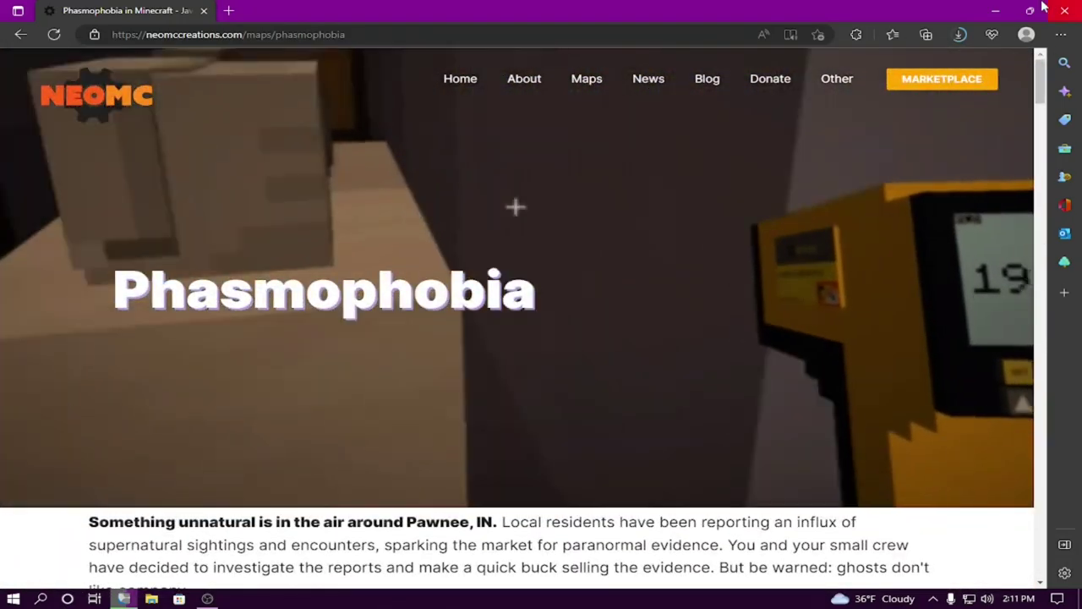
click(995, 9)
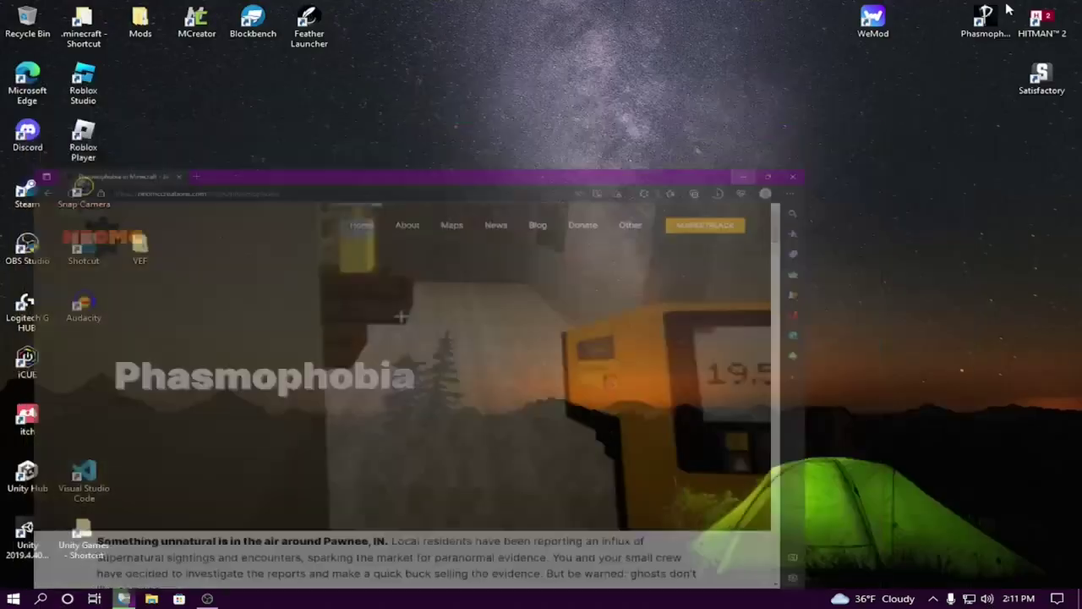
Open the Downloads folder in File Explorer and locate the map and resource pack zips
click(152, 598)
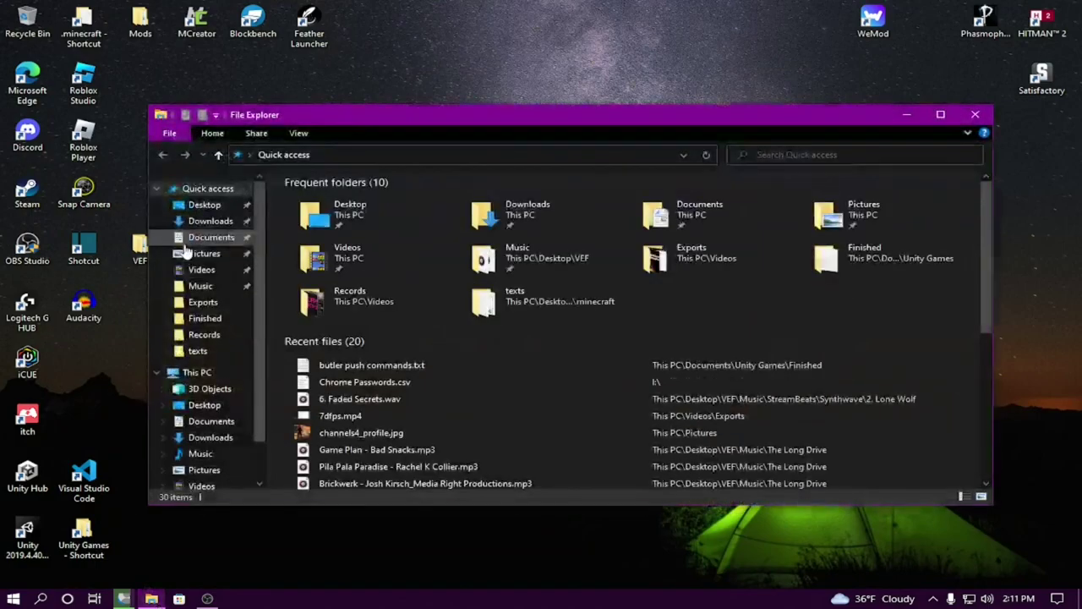
click(215, 221)
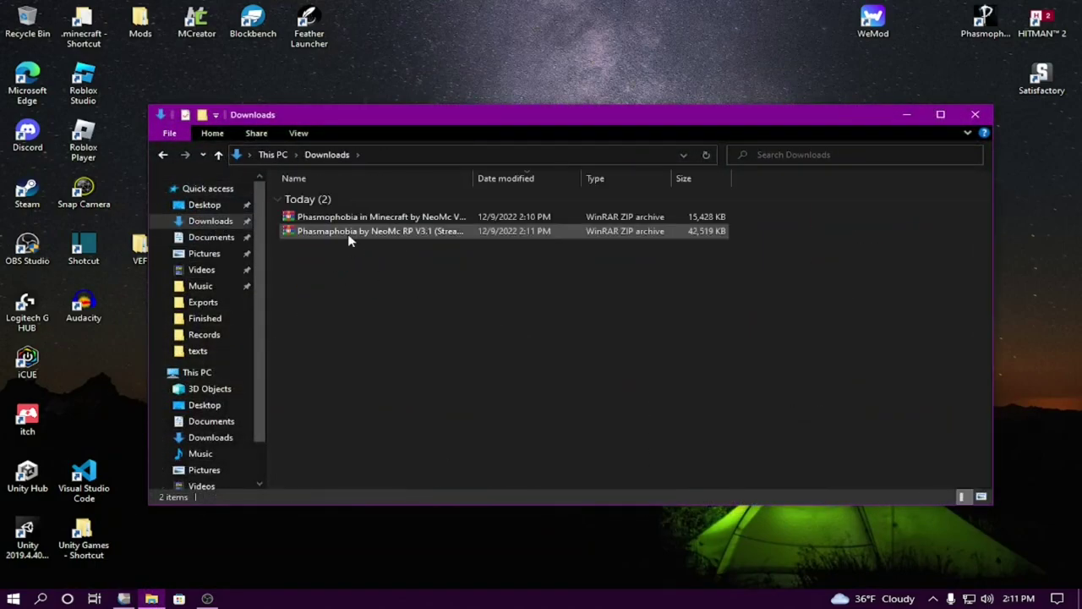
drag(384, 273, 427, 221)
drag(414, 304, 511, 282)
drag(345, 305, 501, 258)
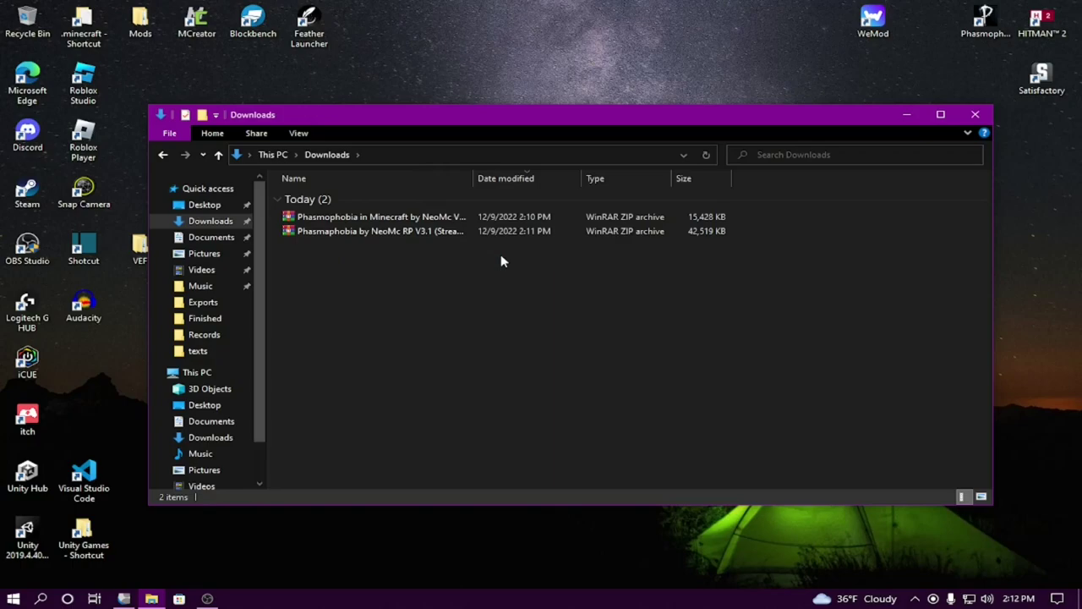
Open the Roaming folder by running %appdata% from the Run dialog
key(super+r)
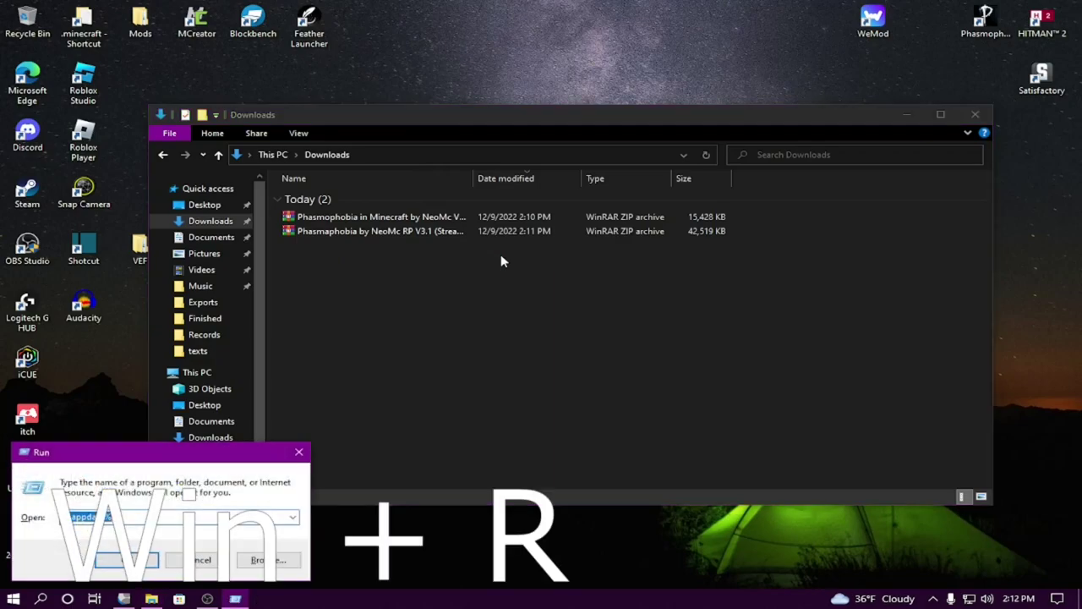
drag(116, 451, 423, 314)
text(%)
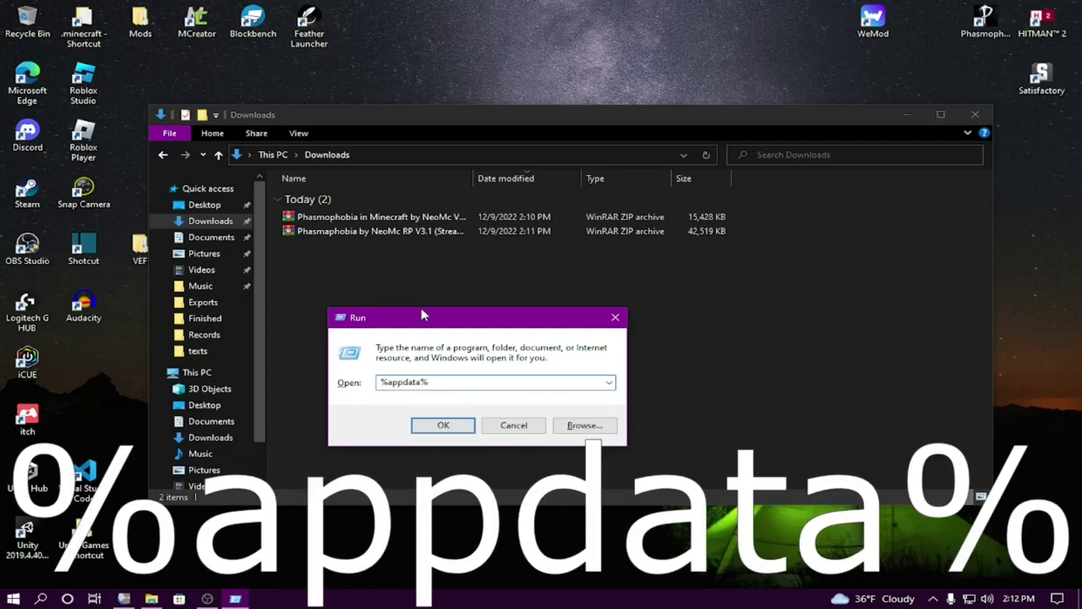
text(appdata%)
key(Return)
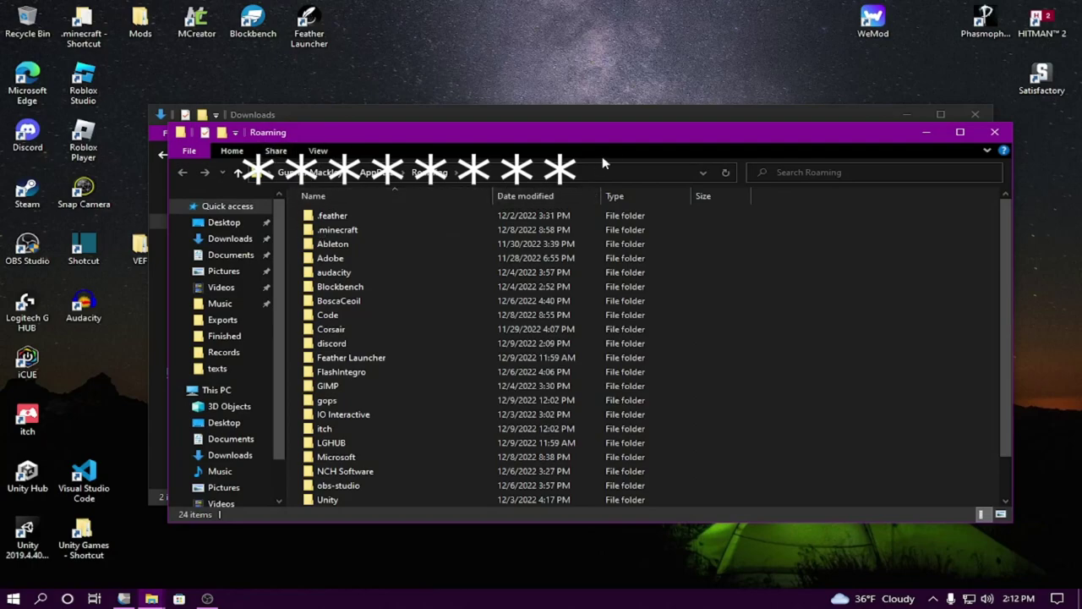
Reposition the Roaming window over the Downloads window and open the saves folder inside .minecraft
drag(614, 133, 604, 135)
mouse_move(497, 139)
mouse_down()
mouse_move(495, 121)
mouse_move(486, 127)
mouse_up()
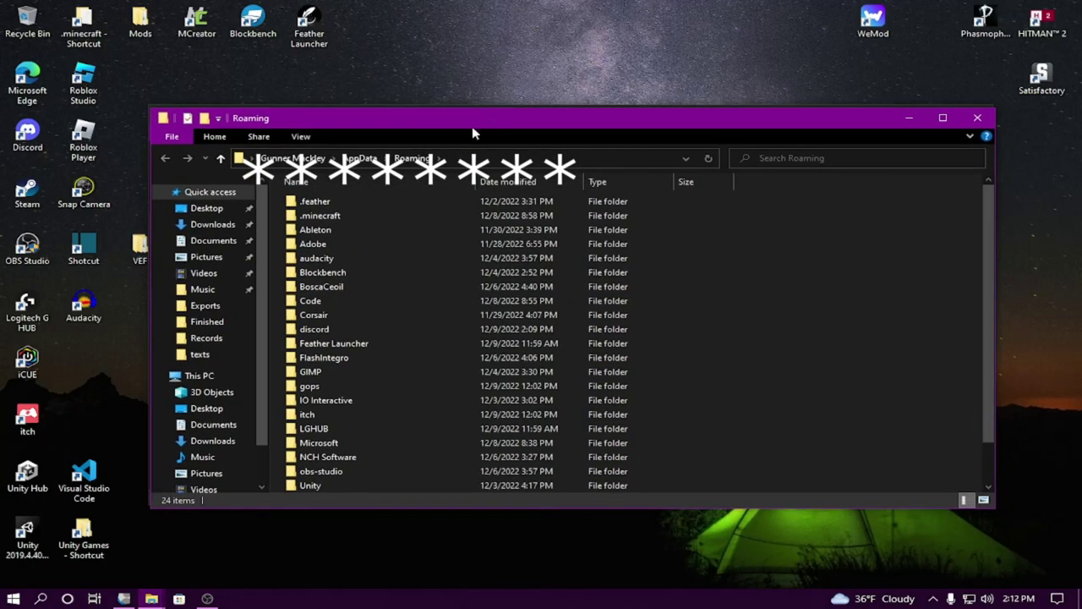
drag(613, 129, 619, 123)
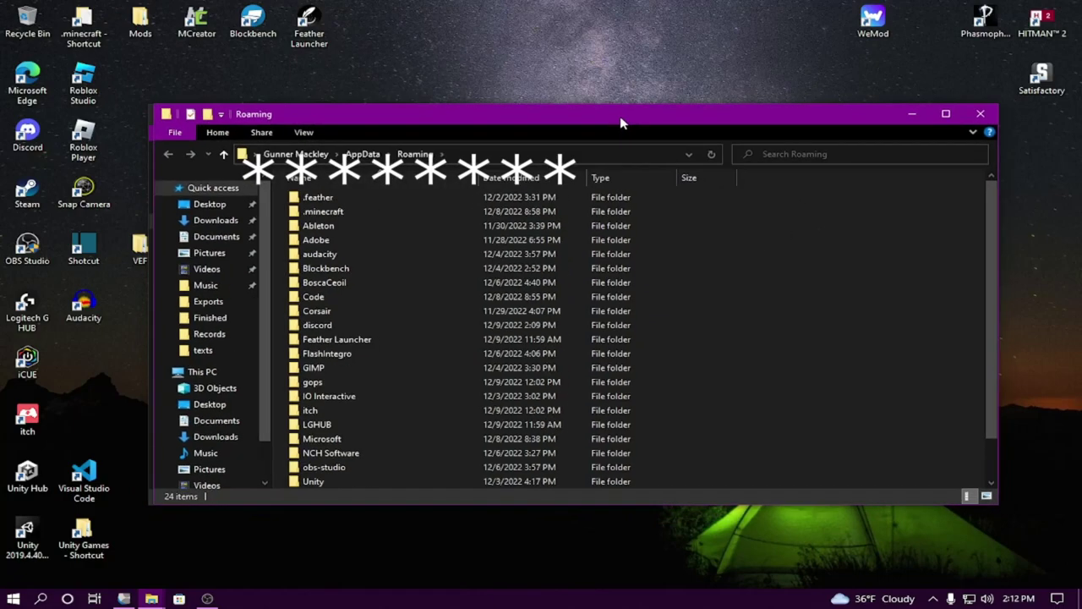
double_click(324, 212)
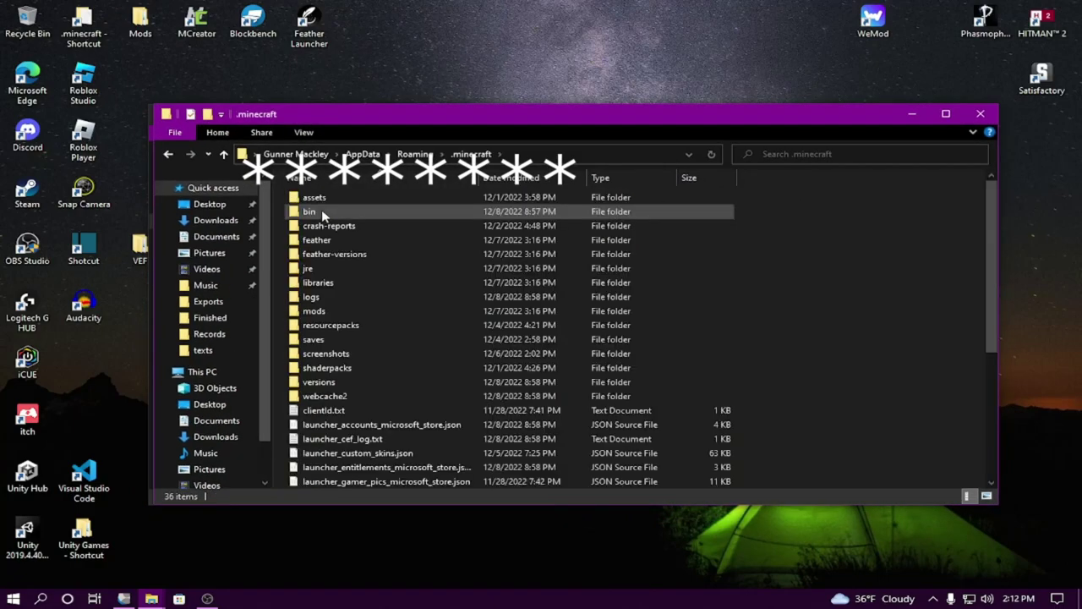
double_click(342, 338)
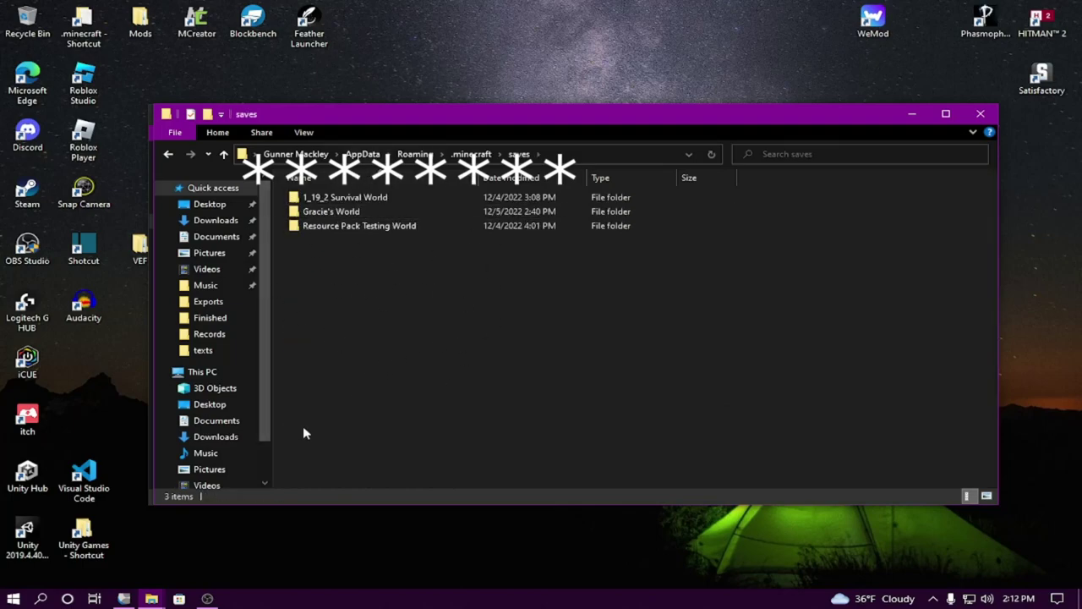
Move the Phasmophobia in Minecraft by NeoMc V3.0.4 zip from Downloads into the .minecraft saves folder
mouse_move(151, 599)
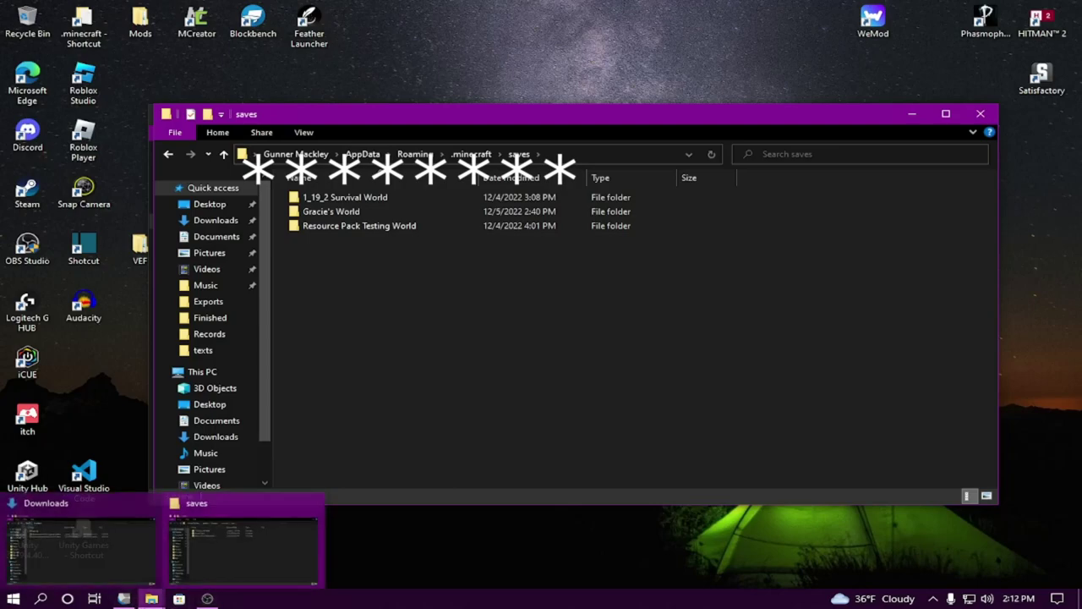
click(106, 561)
drag(582, 113, 915, 175)
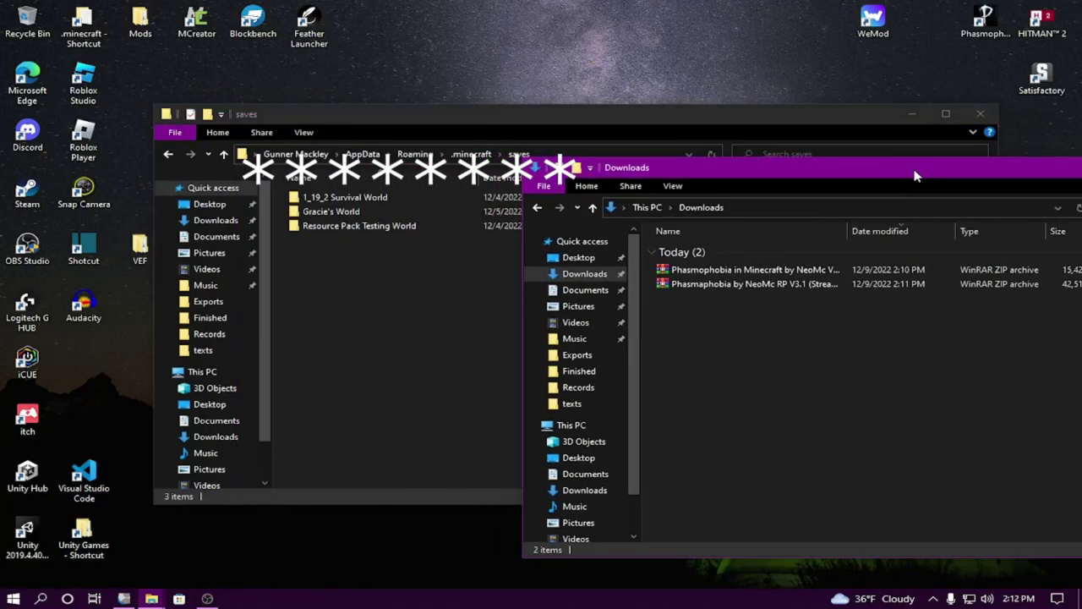
click(778, 271)
drag(862, 167, 678, 149)
click(515, 258)
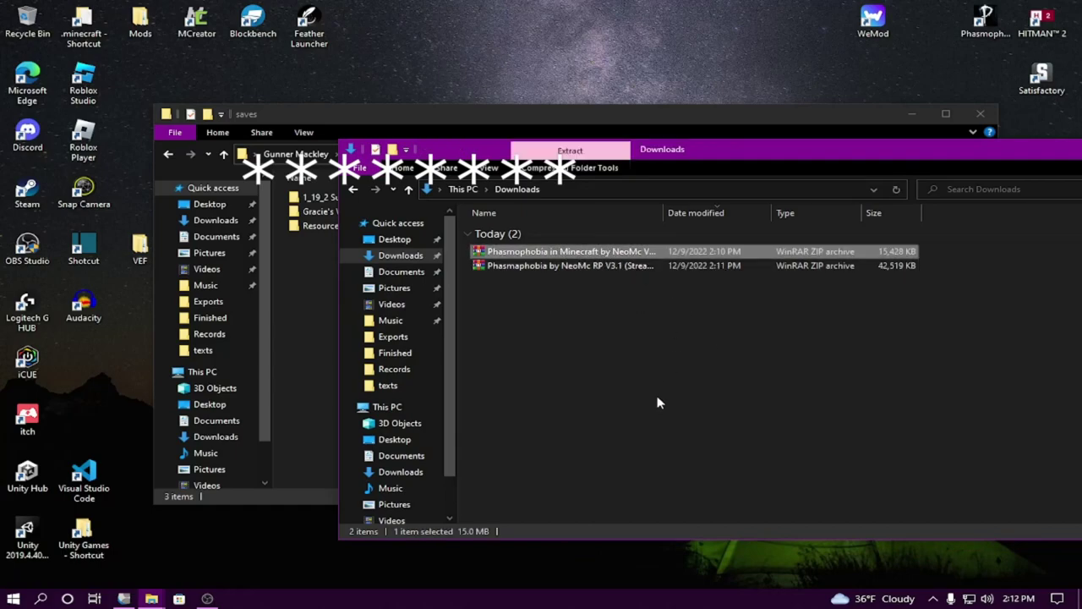
right_click(569, 247)
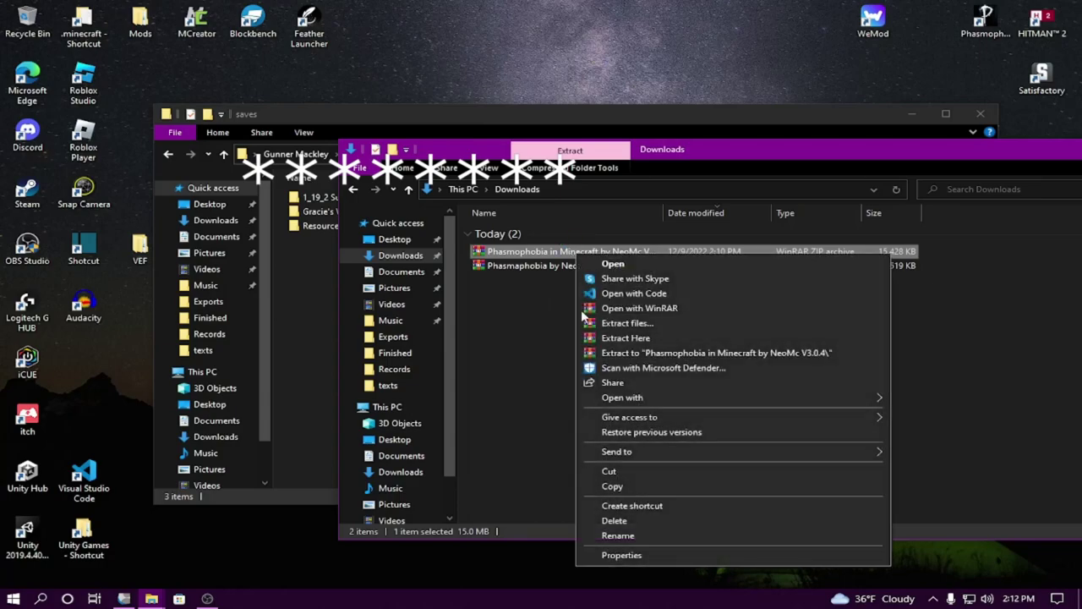
click(612, 473)
click(327, 284)
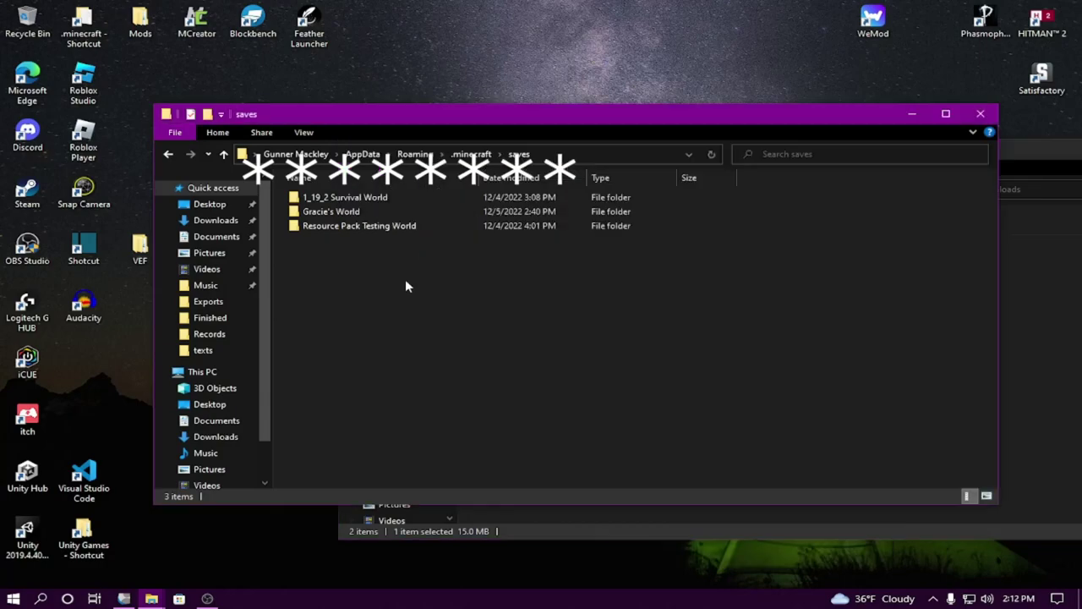
right_click(350, 308)
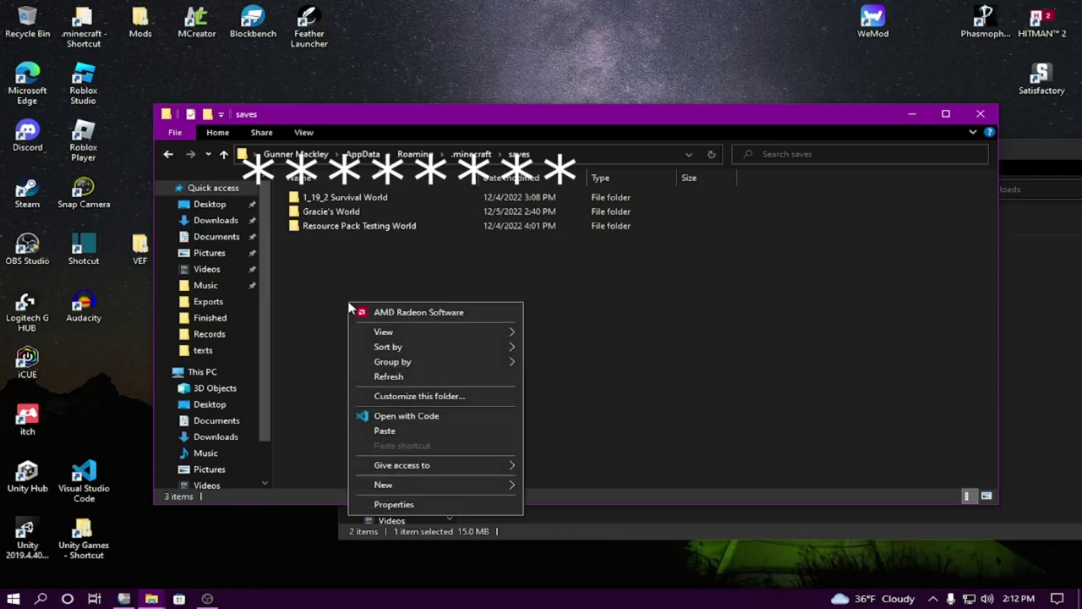
click(391, 432)
click(1064, 158)
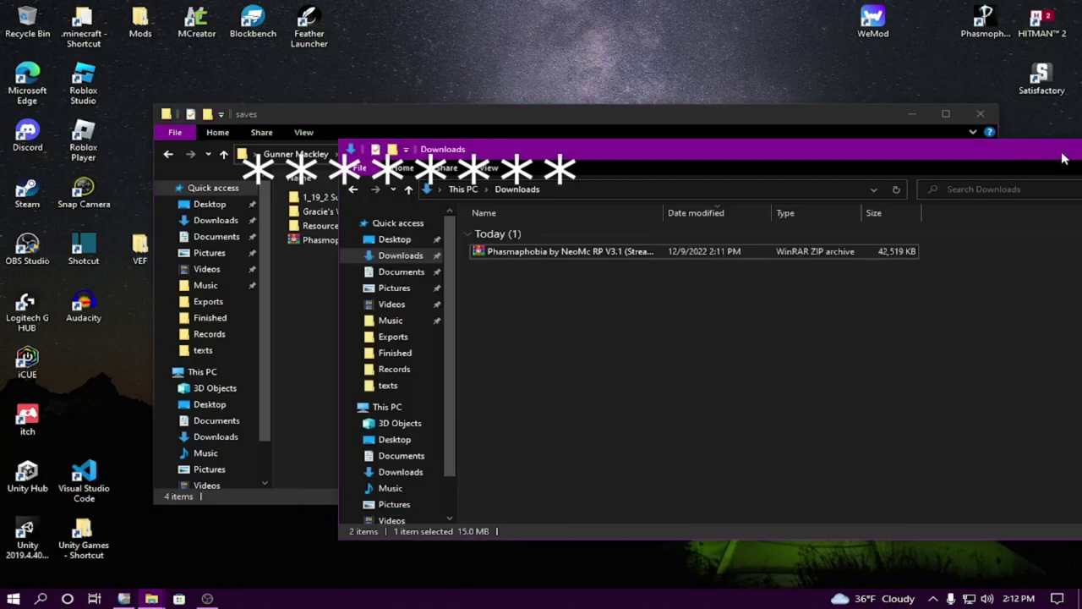
Look inside the Phasmophobia in Minecraft zip in the saves folder and close the archive window
click(318, 317)
double_click(350, 241)
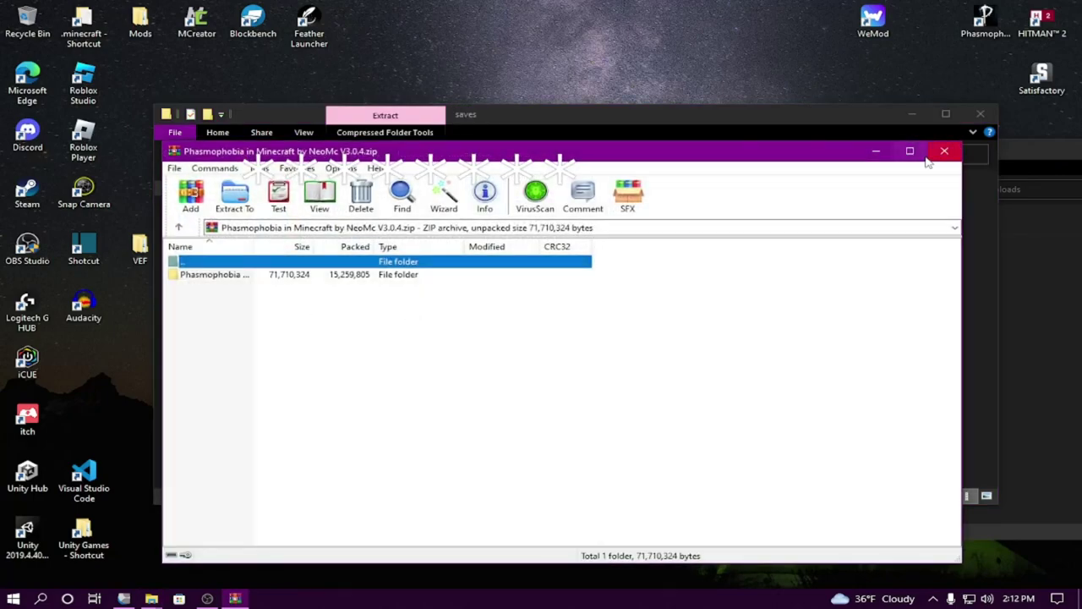
click(943, 151)
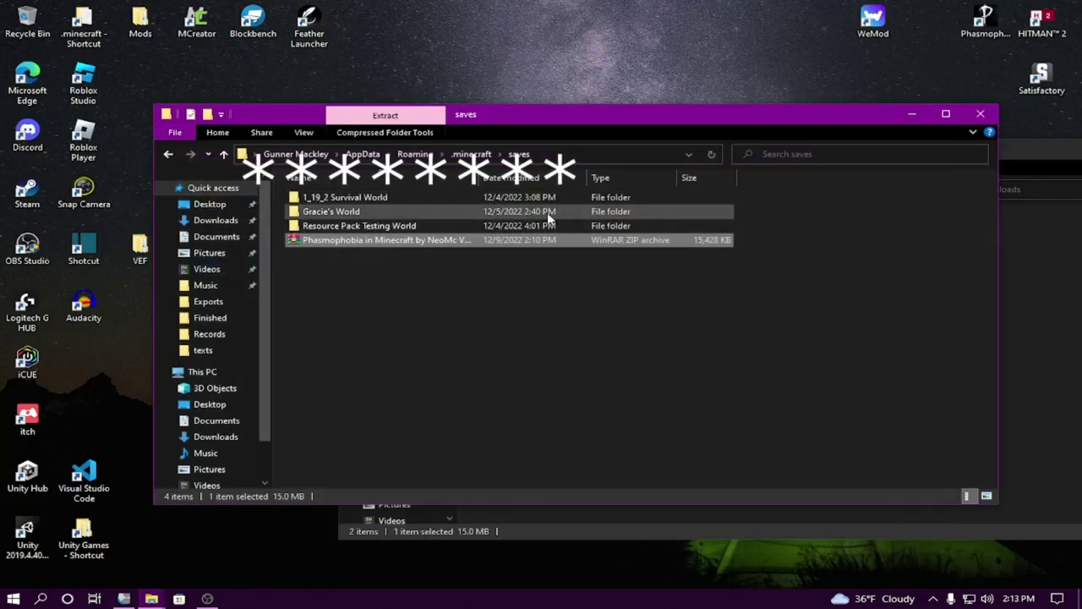
double_click(483, 242)
click(943, 149)
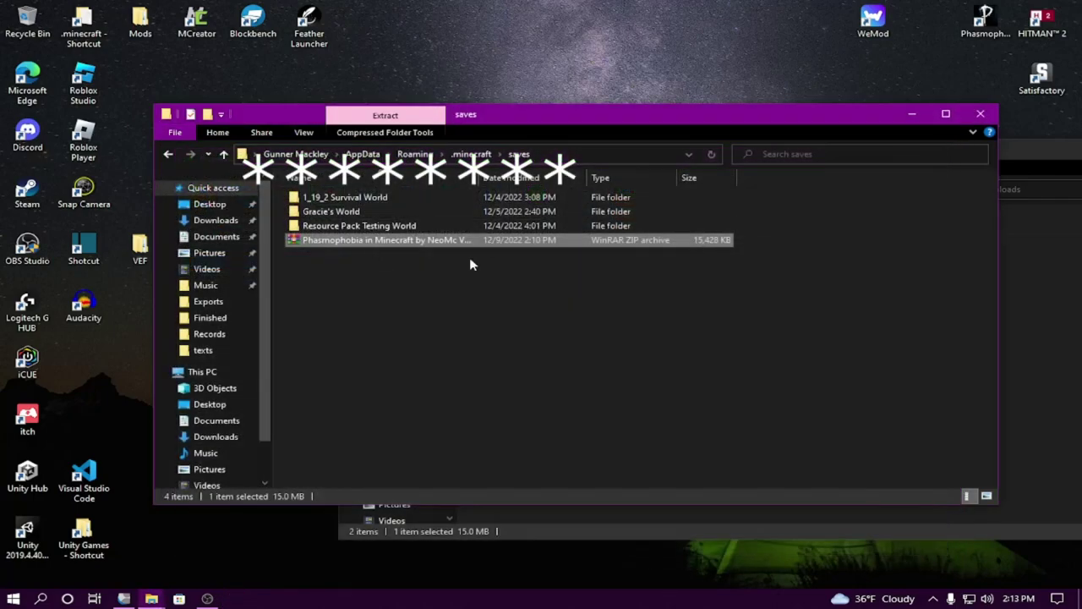
Extract the Phasmophobia in Minecraft zip directly into the saves folder and permanently delete the zip
right_click(371, 241)
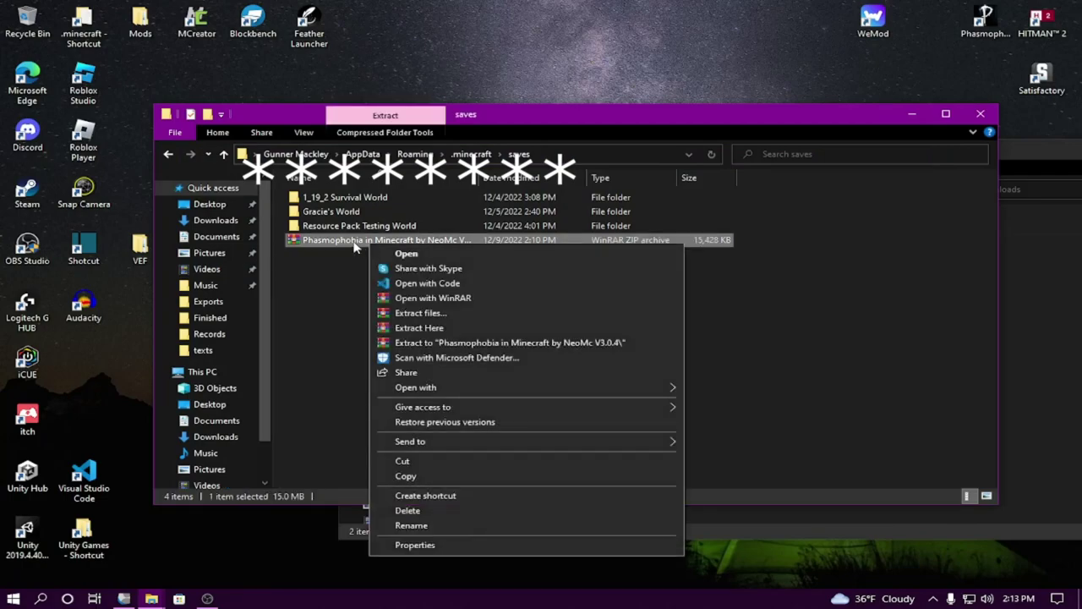
click(426, 331)
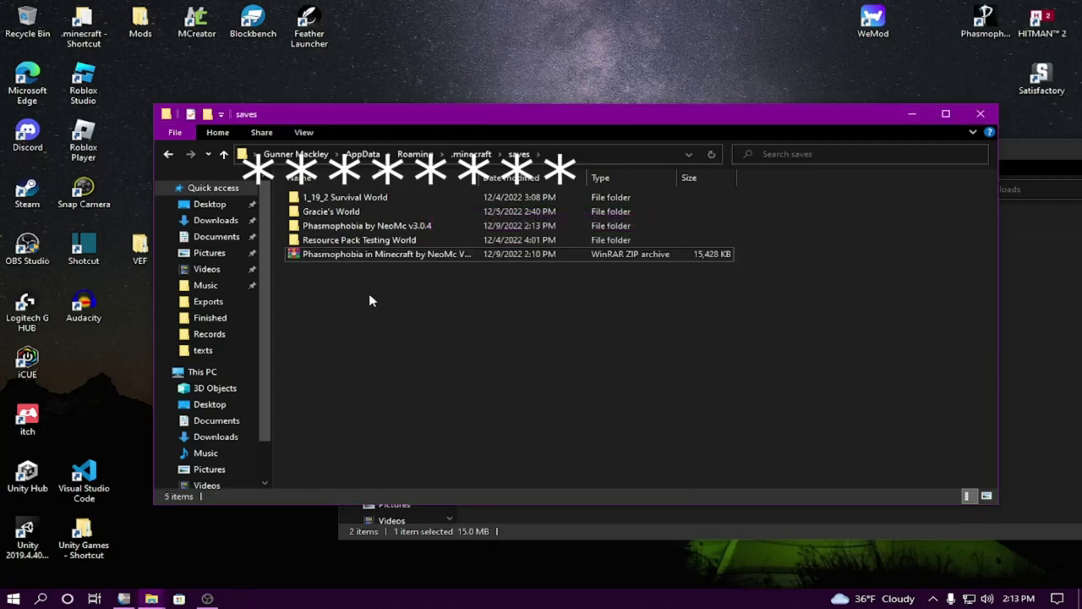
drag(385, 268, 412, 257)
click(389, 288)
key(shift+Delete)
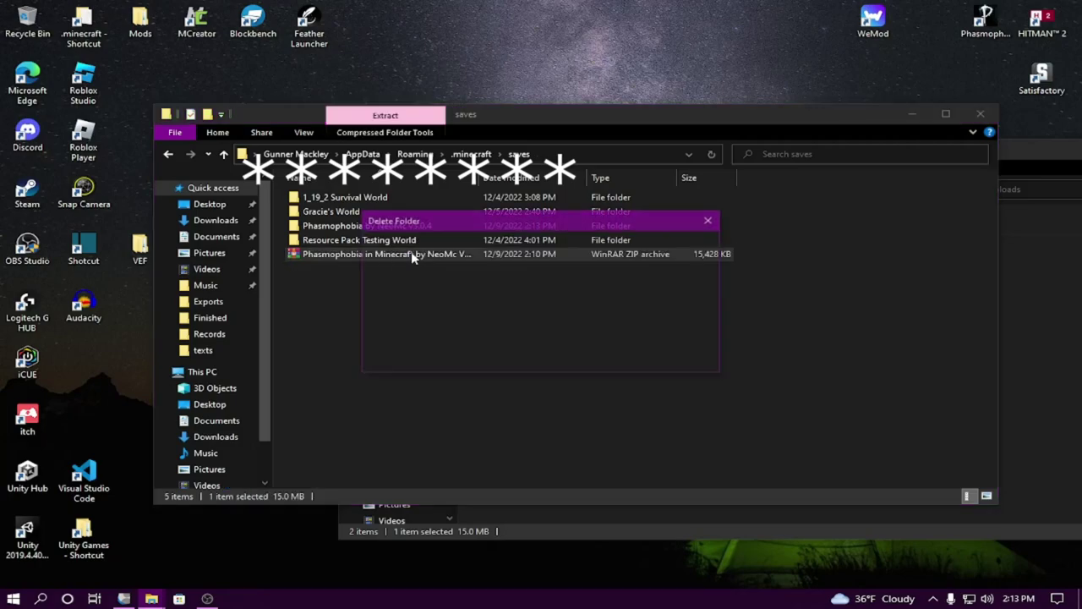
key(Return)
Open the extracted Phasmophobia by NeoMc v3.0.4 folder to check the world files
double_click(397, 227)
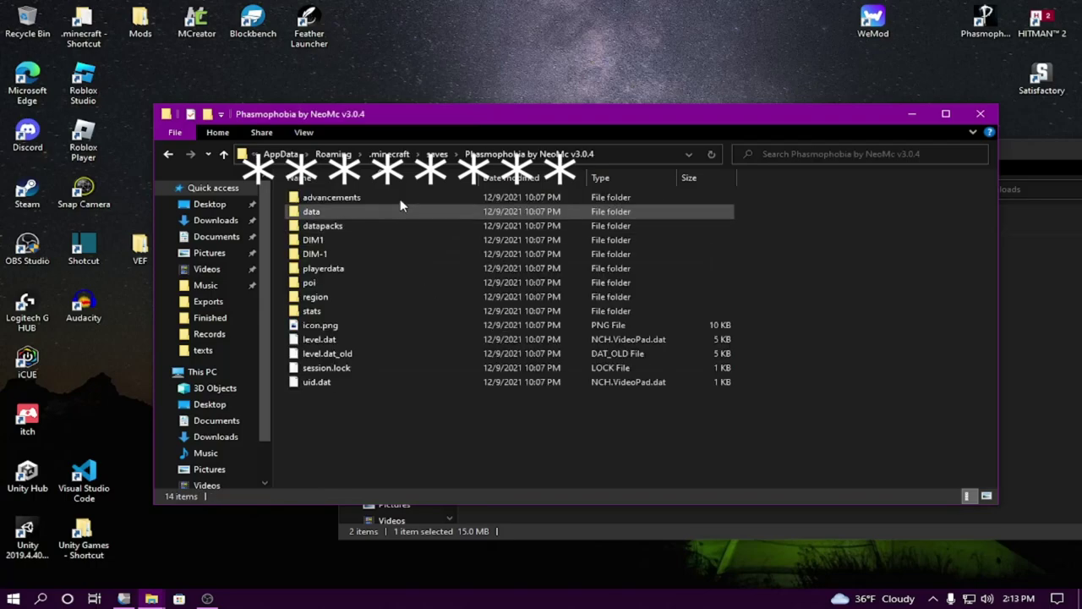
Recheck the extracted Phasmophobia by NeoMc v3.0.4 folder and return to the saves folder
key(alt+Left)
double_click(389, 235)
key(alt+Left)
click(545, 387)
drag(467, 115, 401, 81)
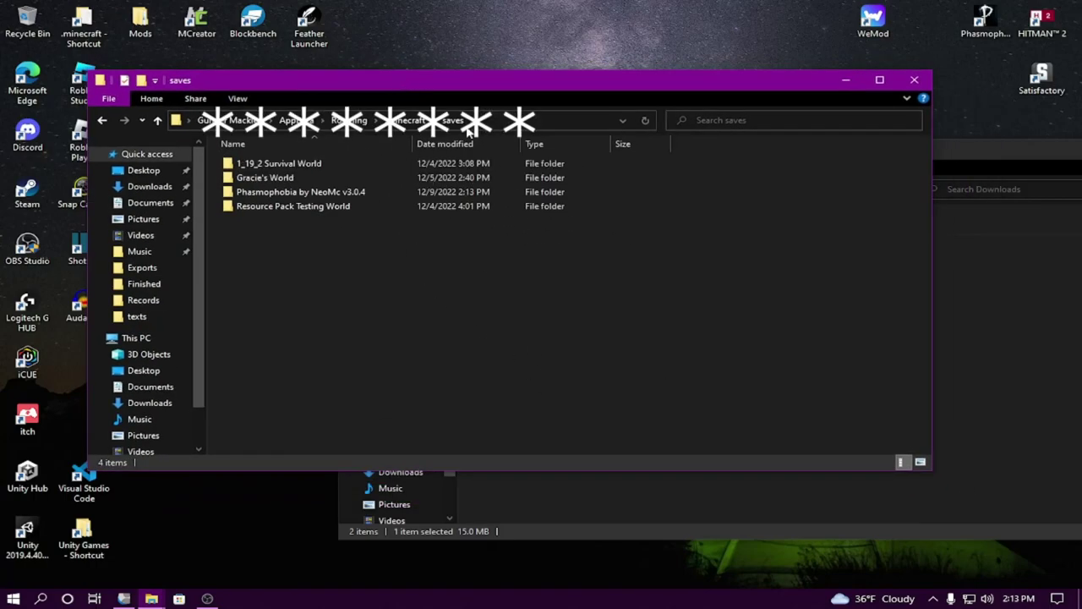
Arrange the Downloads and saves windows to be reachable together and open the resourcepacks folder inside .minecraft
click(956, 142)
drag(903, 142, 817, 125)
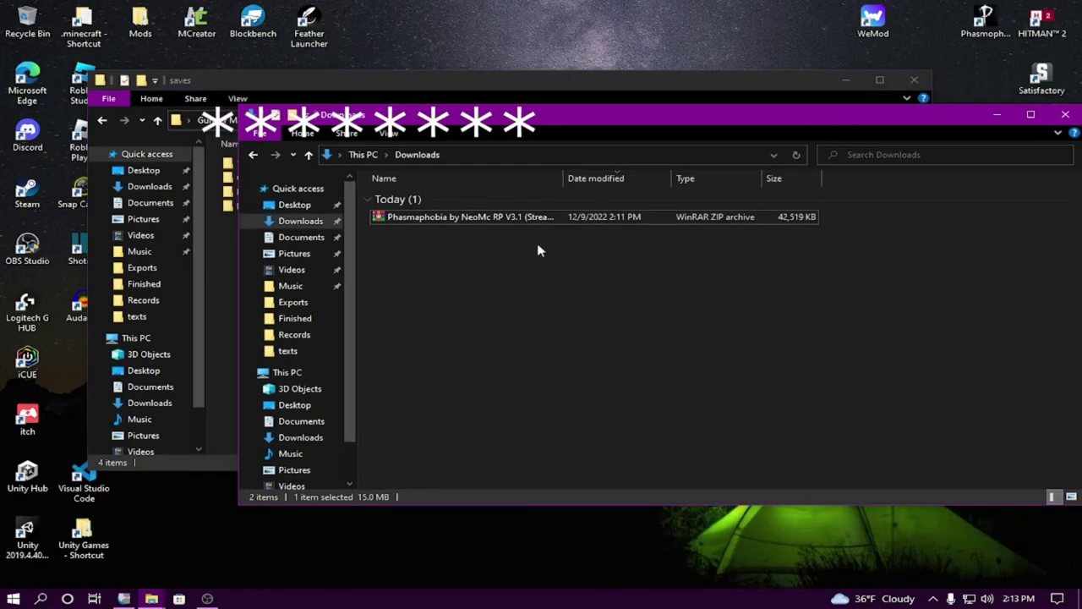
drag(649, 129, 757, 214)
click(286, 262)
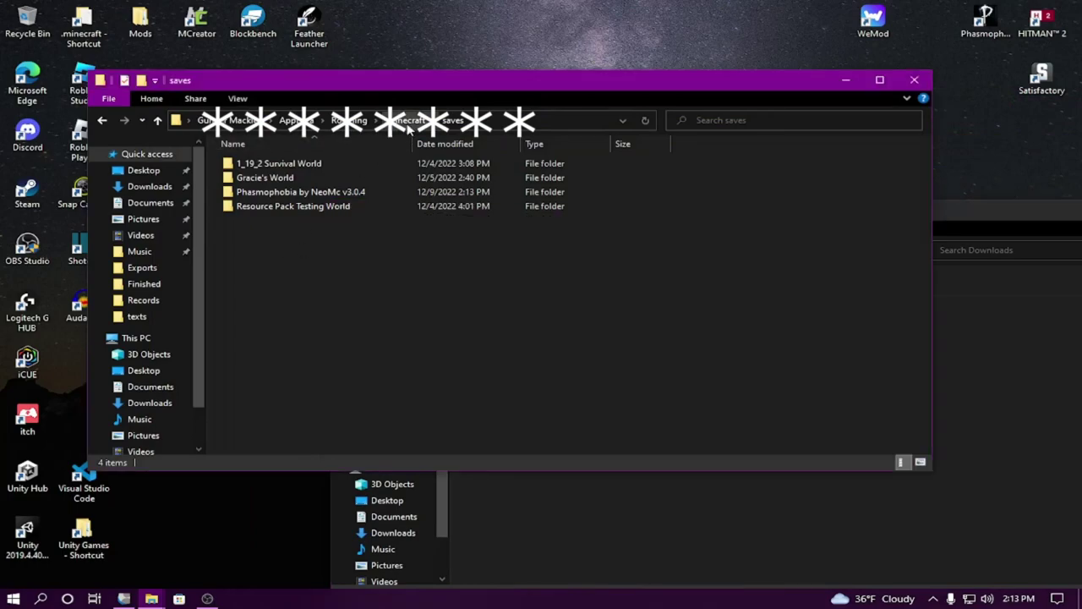
click(999, 220)
click(238, 296)
click(410, 120)
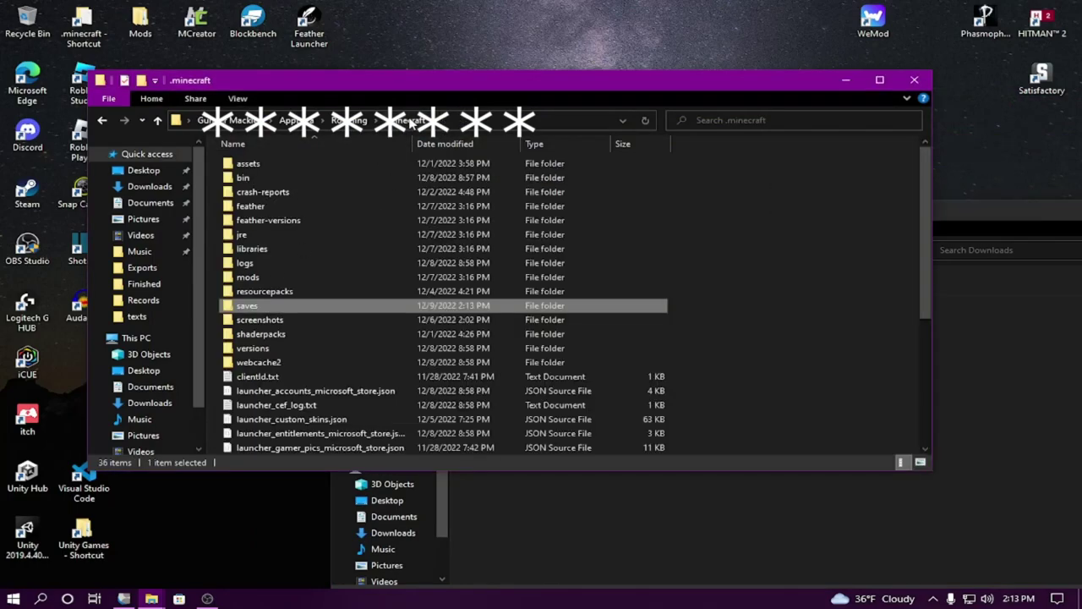
double_click(284, 291)
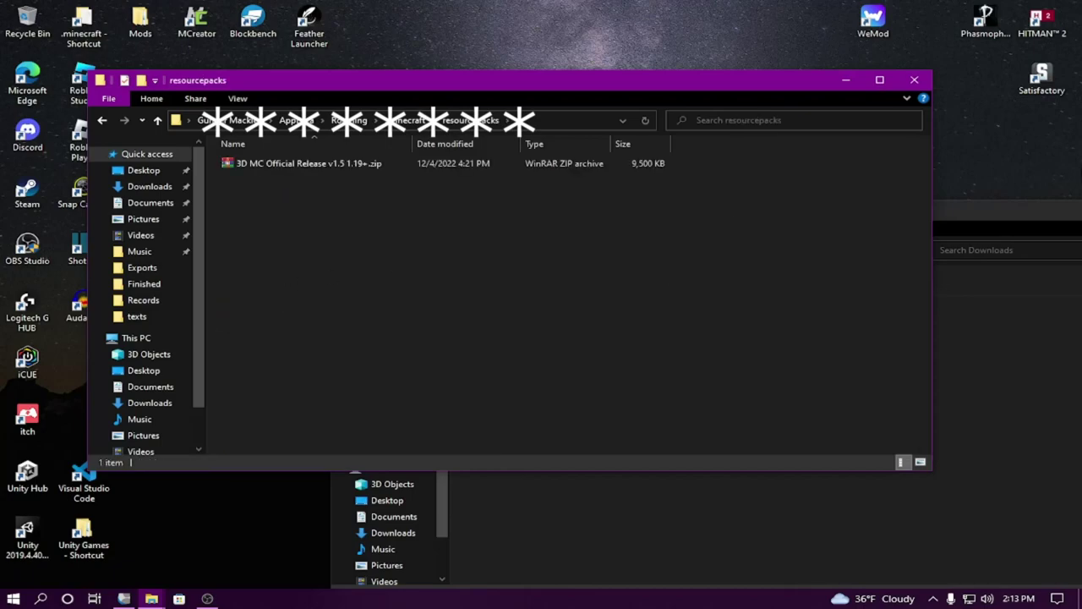
Move the Phasmophobia by NeoMc RP V3.1 zip from Downloads into the resourcepacks folder and close the Downloads window
click(1025, 205)
drag(608, 314, 283, 220)
click(959, 441)
drag(947, 220, 929, 144)
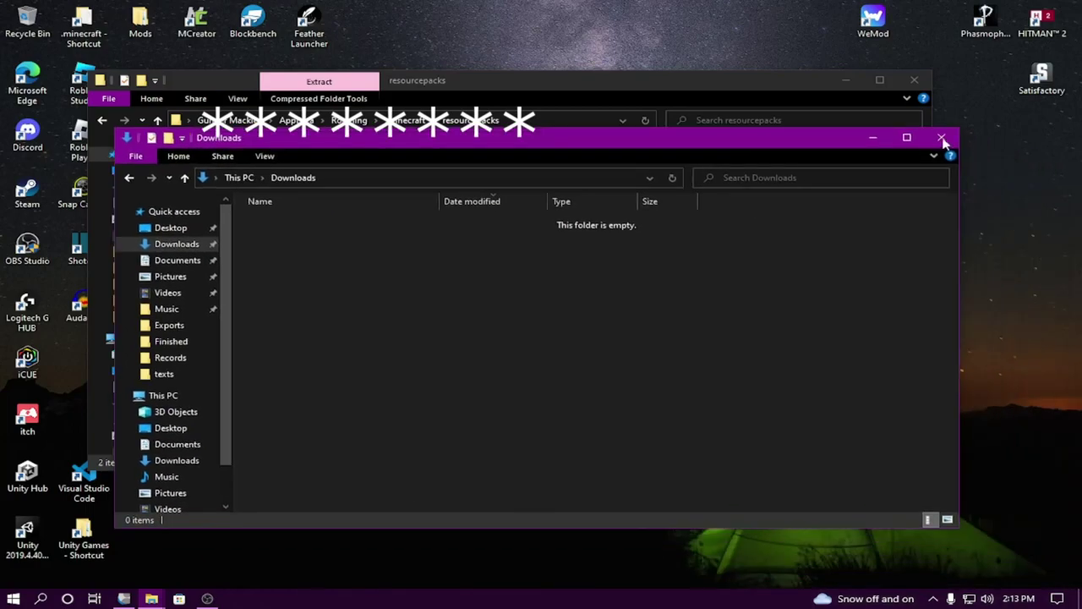
click(921, 140)
drag(430, 82, 536, 96)
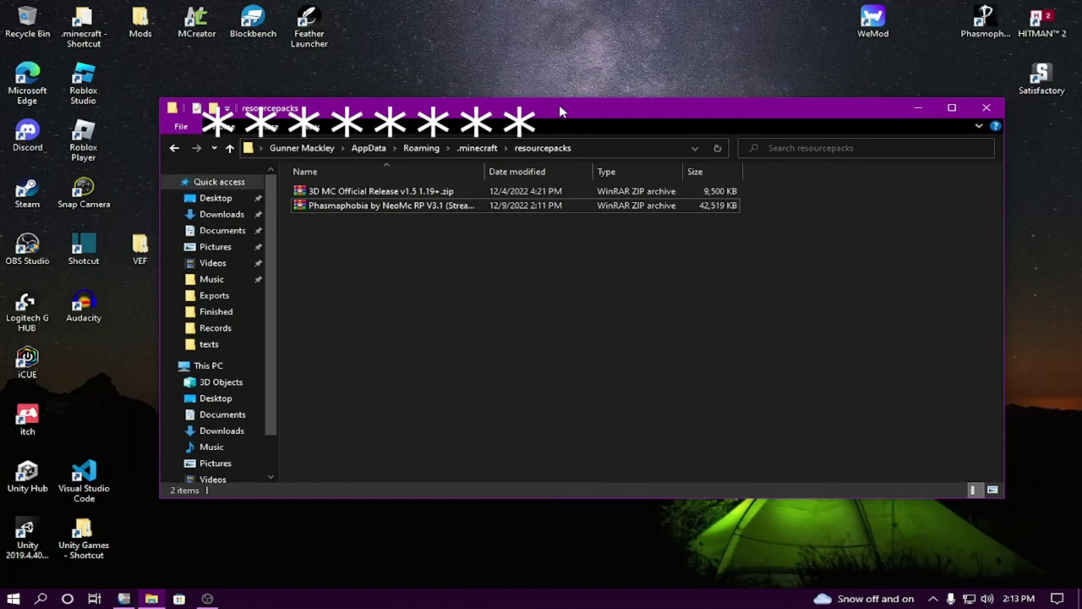
double_click(592, 98)
double_click(685, 13)
double_click(655, 99)
double_click(676, 9)
Switch to Microsoft Edge and open optifine.net/downloads in a new tab
click(123, 599)
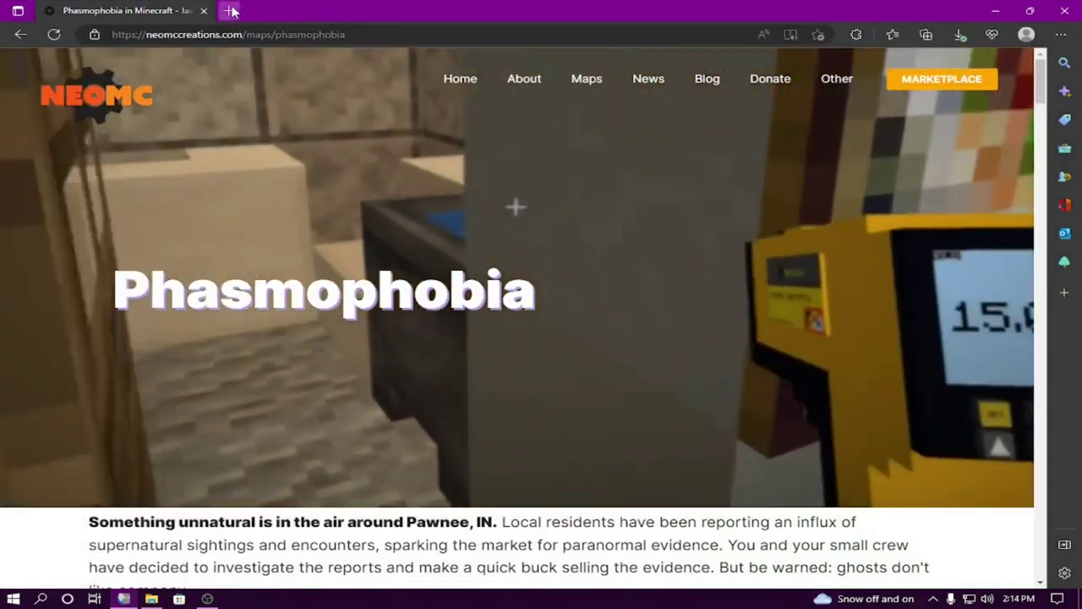
click(230, 10)
text(opt)
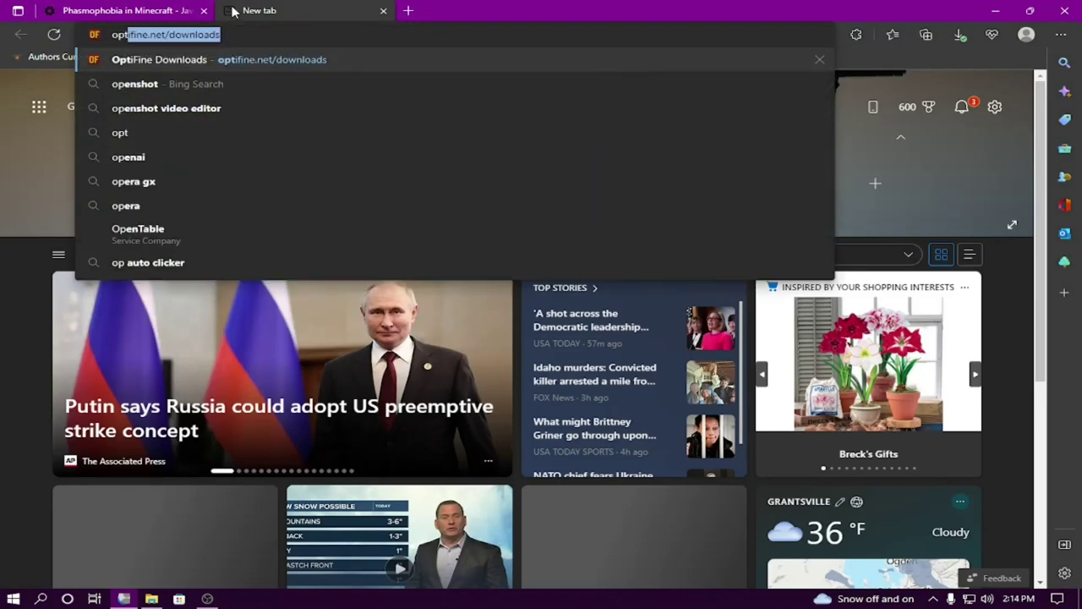
text(ifine.)
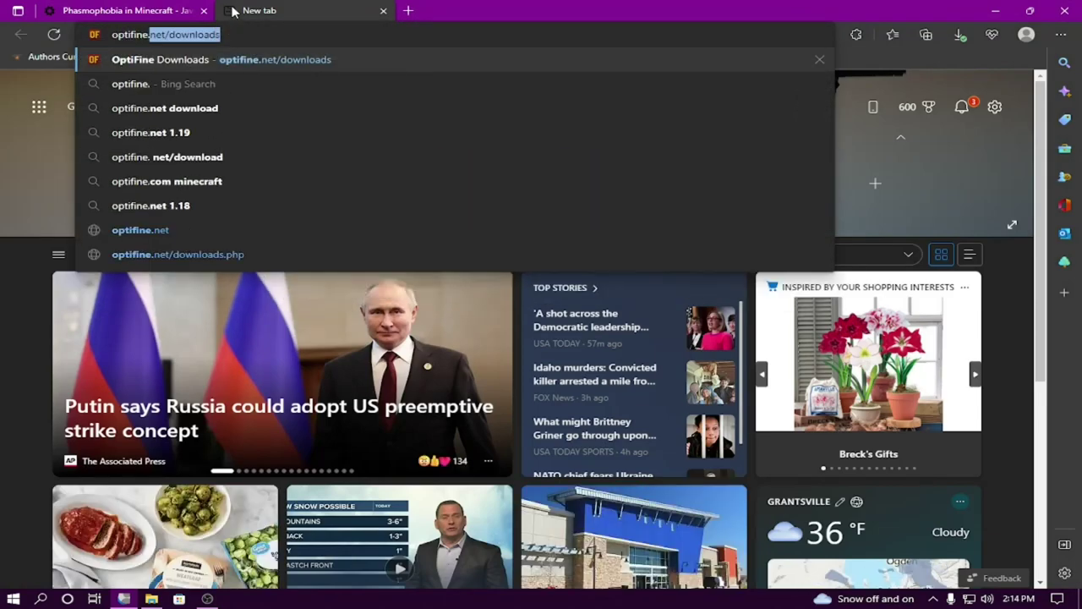
text(net/downloads)
key(Return)
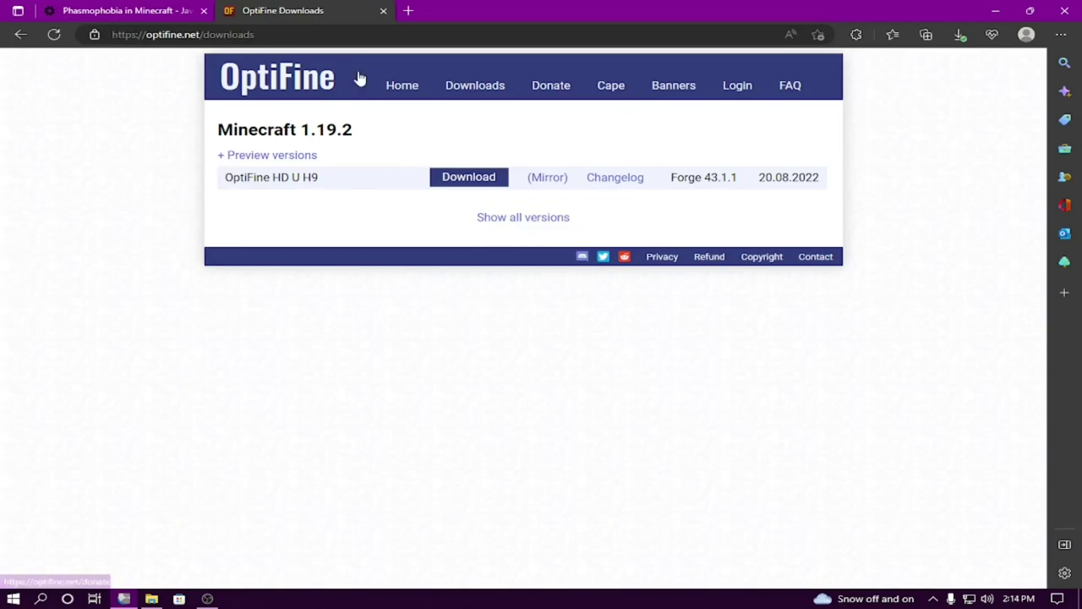
Show all OptiFine versions and open the download page of OptiFine HD U G8 for Minecraft 1.16.5
click(534, 222)
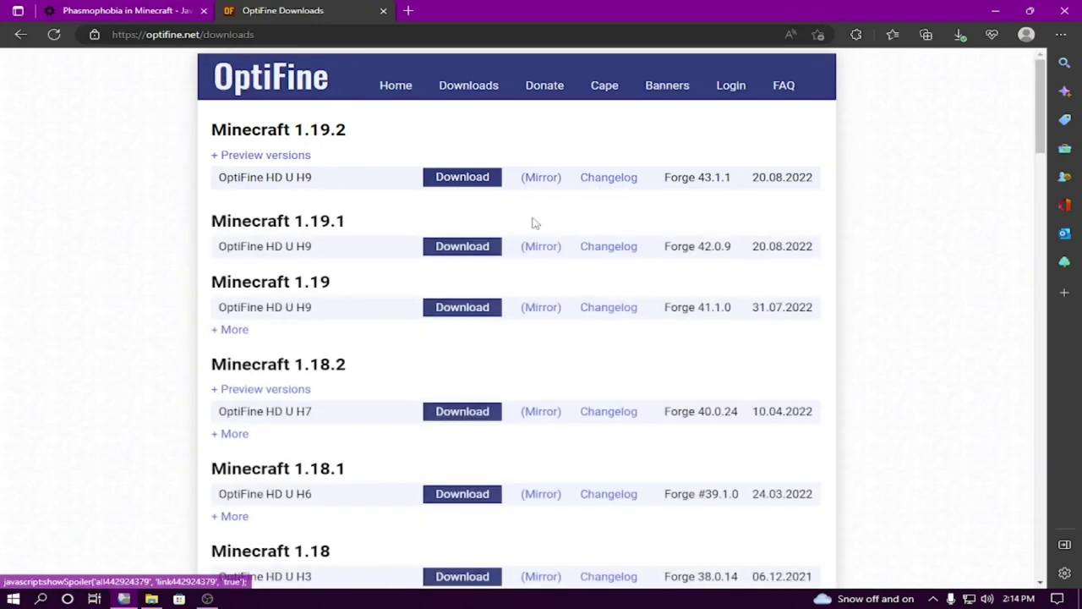
scroll(364, 214, down, 3)
scroll(364, 214, down, 6)
scroll(363, 214, up, 2)
drag(211, 208, 357, 215)
click(360, 214)
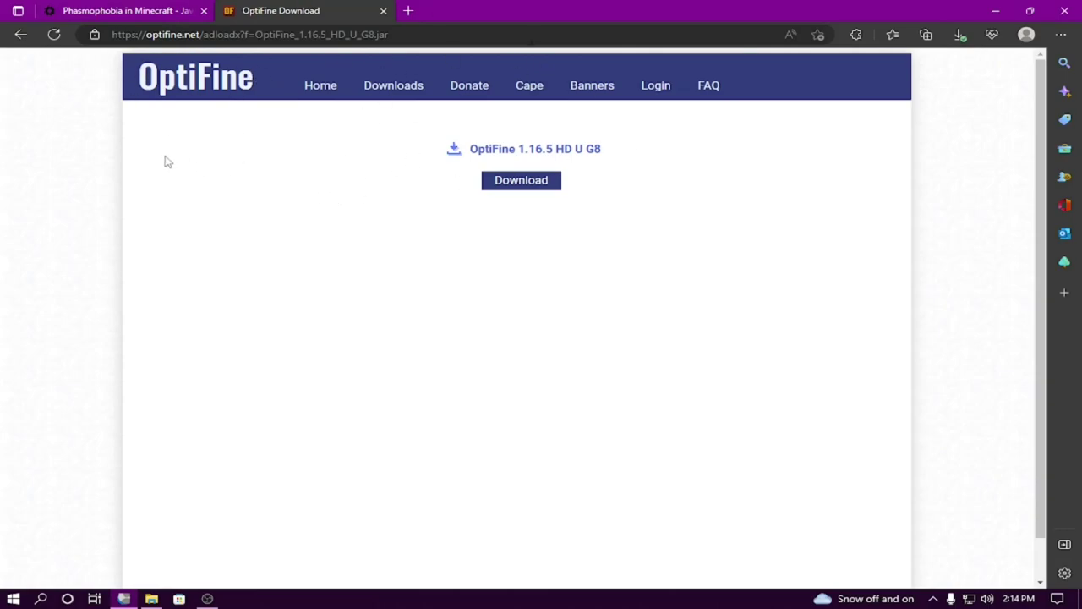
Download OptiFine_1.16.5_HD_U_G8.jar, close the advert and map tabs, and minimize the browser
click(495, 181)
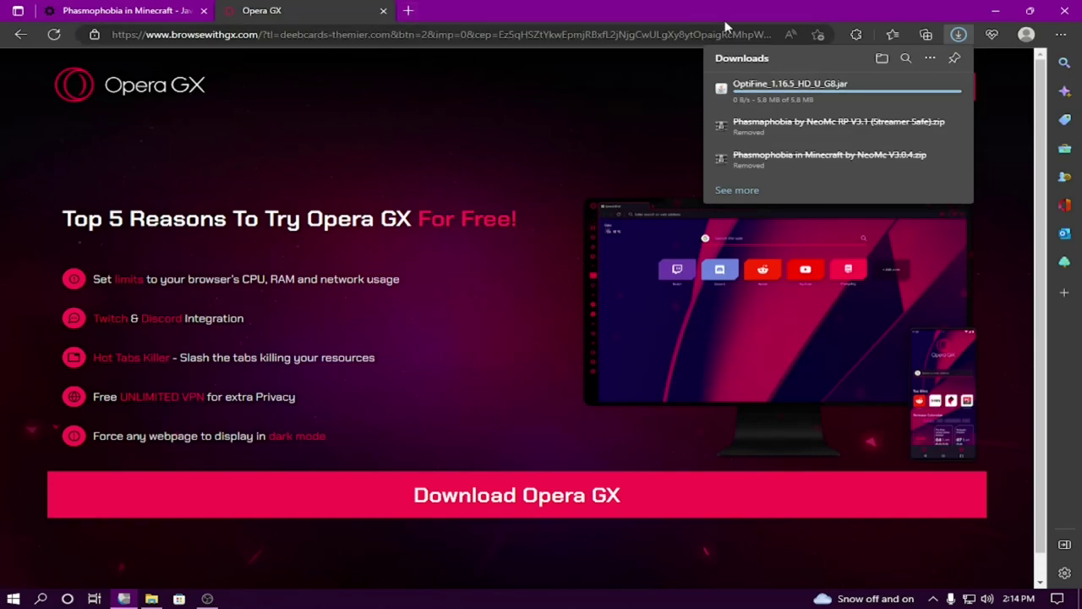
middle_click(270, 7)
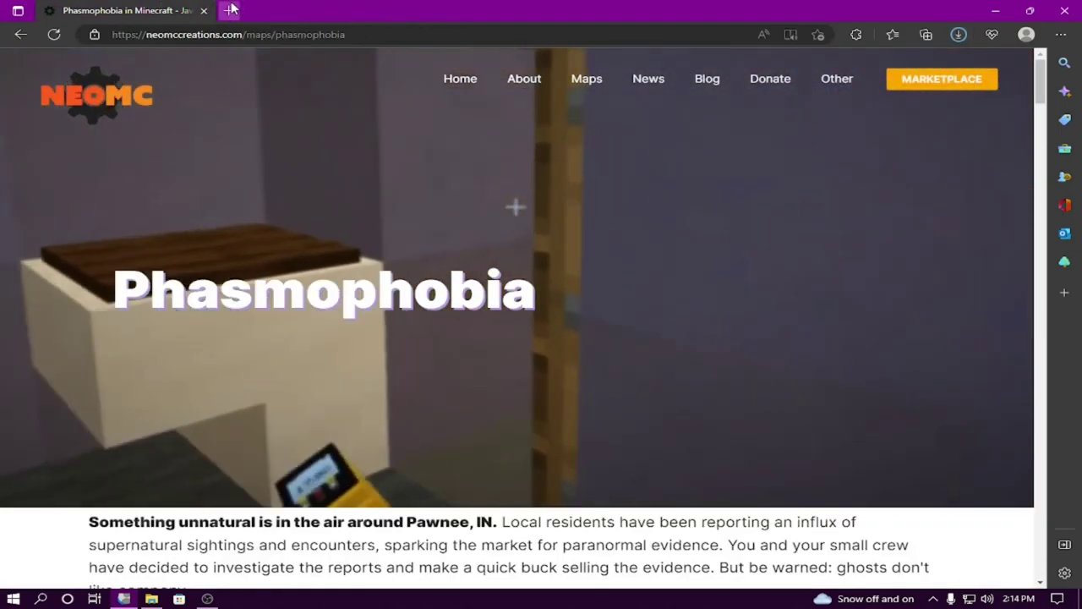
click(231, 9)
click(203, 10)
click(958, 34)
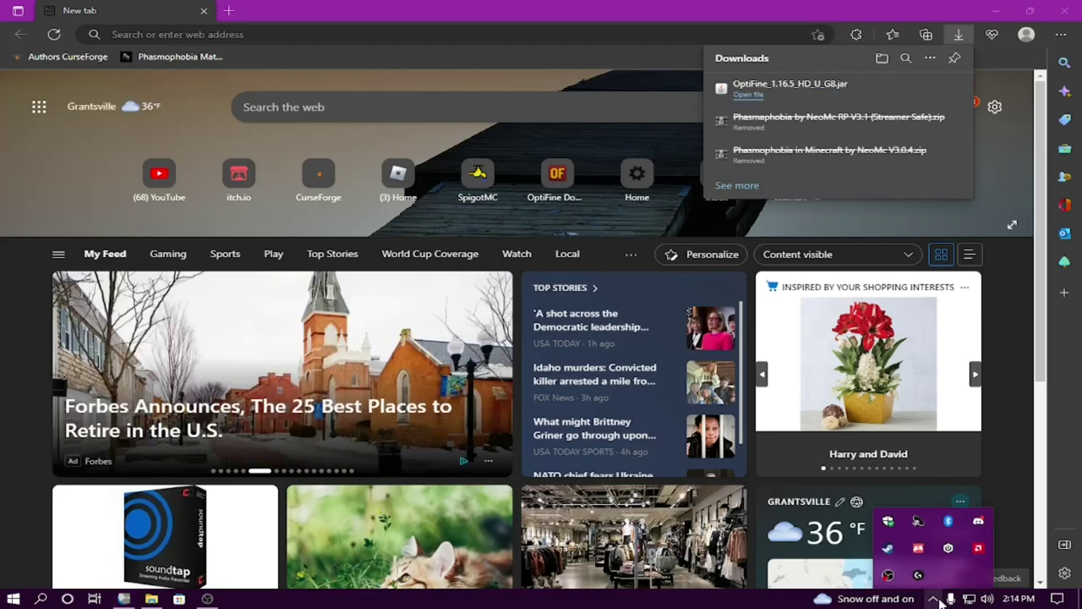
click(996, 10)
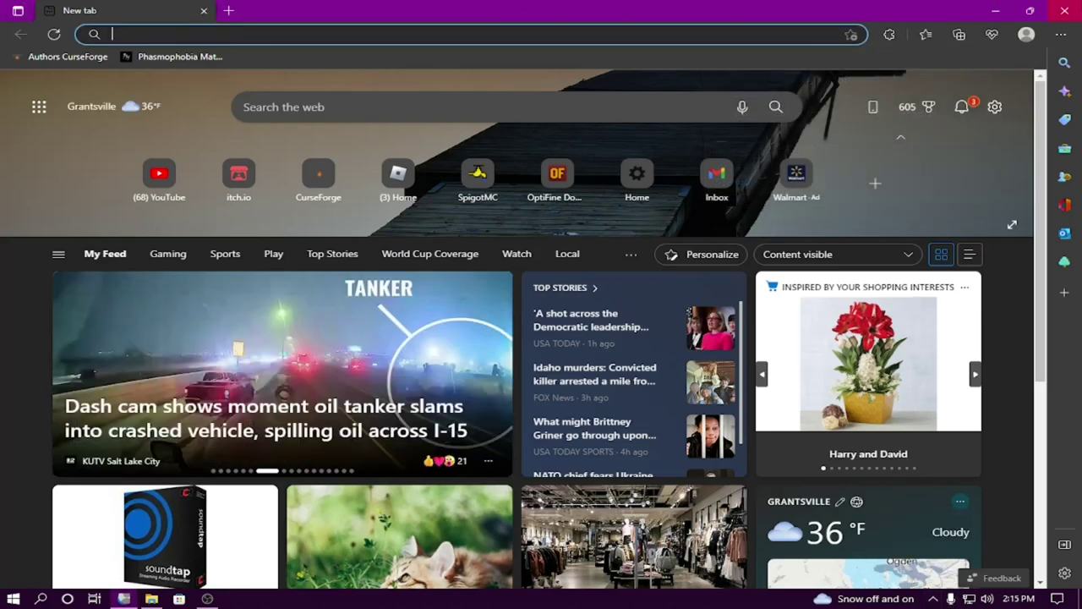
click(996, 10)
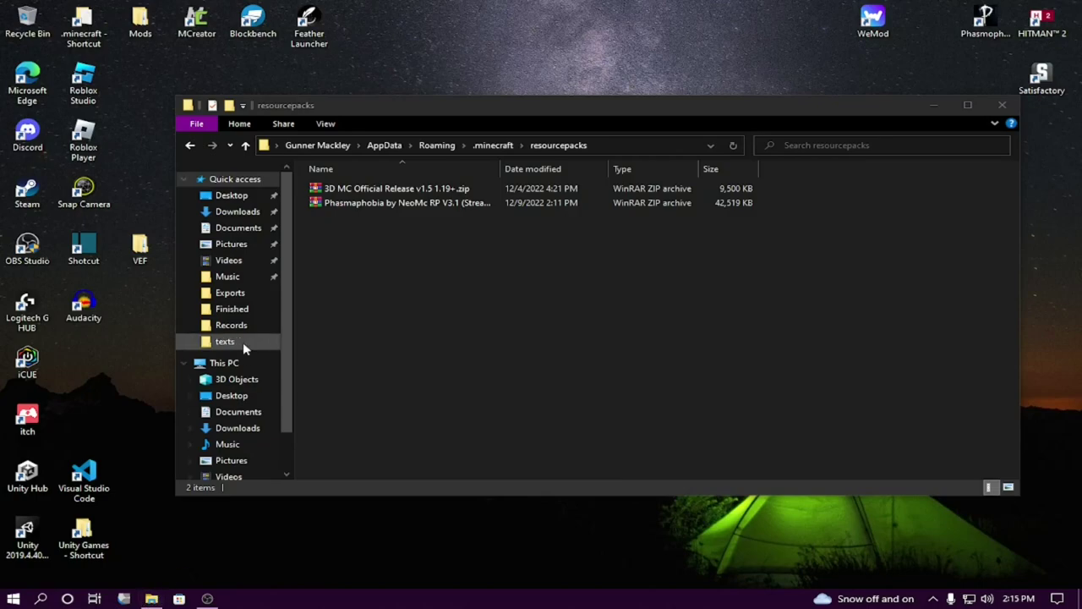
Move OptiFine_1.16.5_HD_U_G8.jar from Downloads to the middle of the desktop and close the Downloads window
click(239, 427)
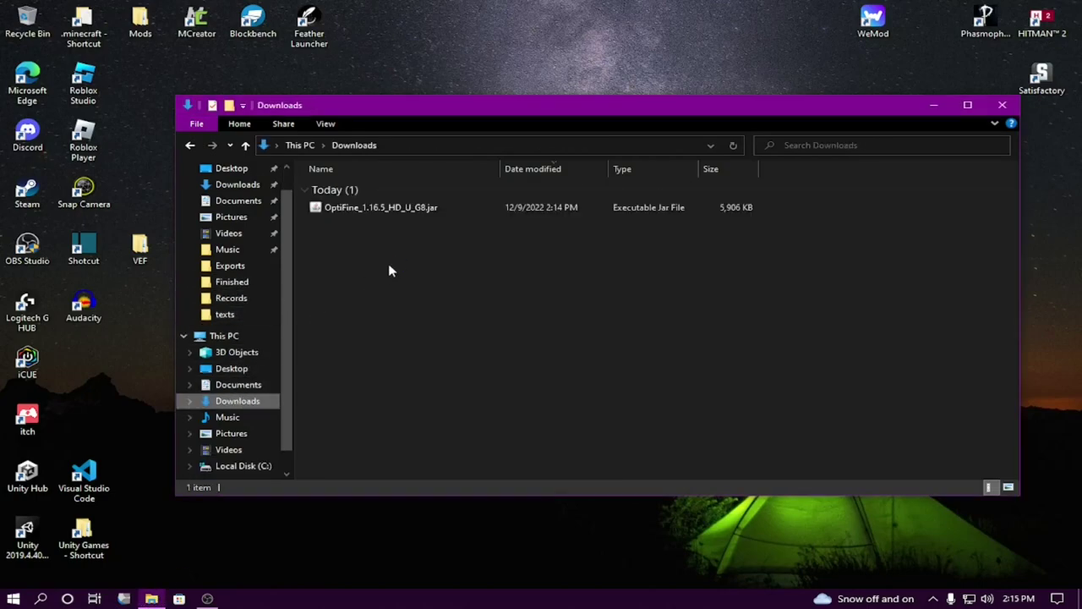
drag(397, 209, 558, 52)
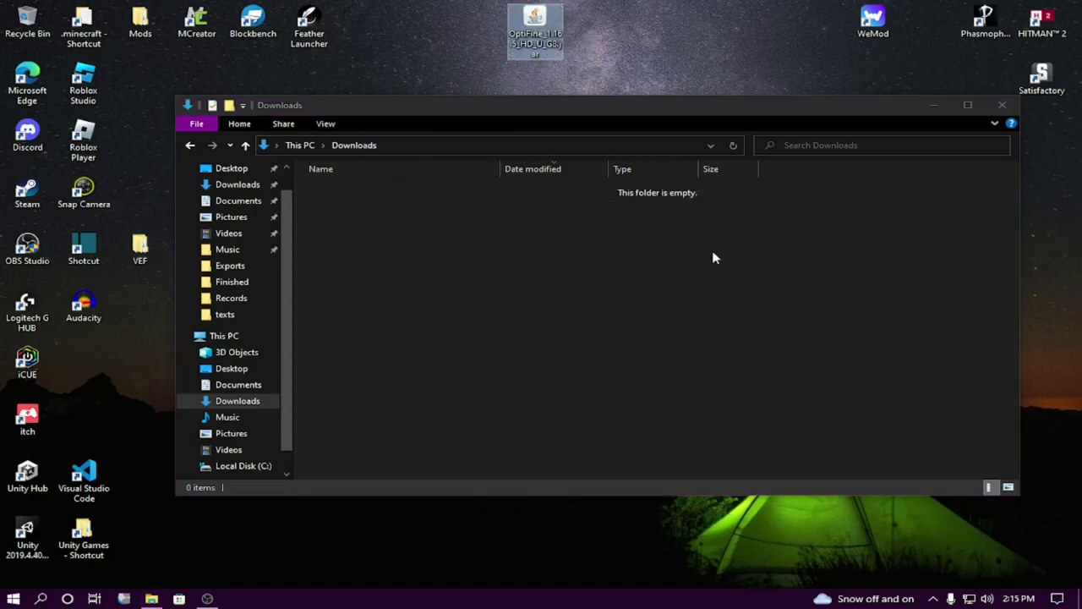
click(1002, 105)
drag(681, 109, 543, 275)
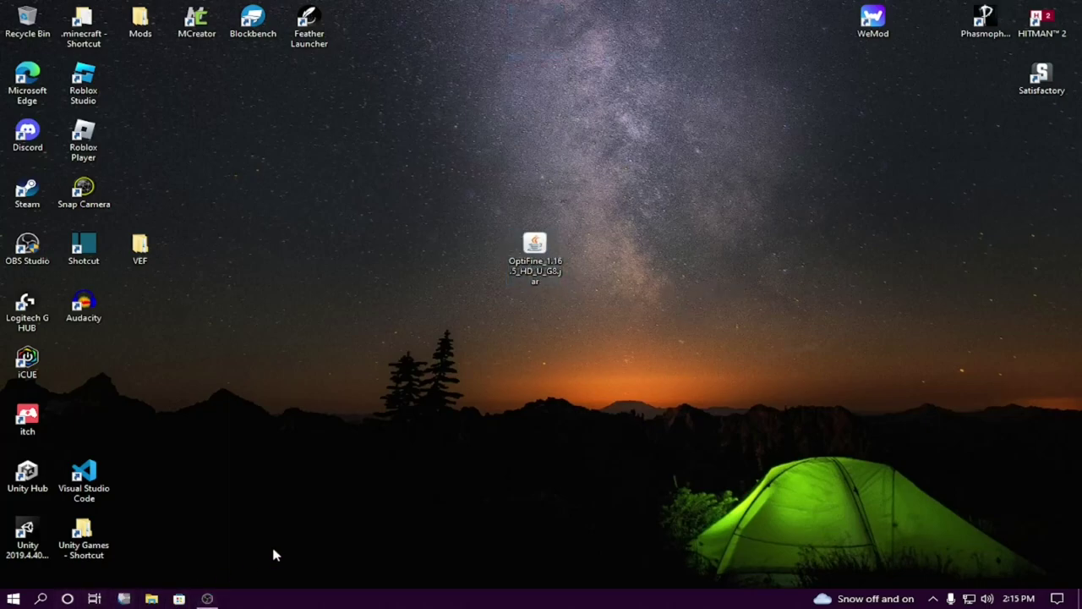
Search Windows for minecraft, start the Minecraft Launcher and minimize it
key(super)
text(minecraft)
key(Return)
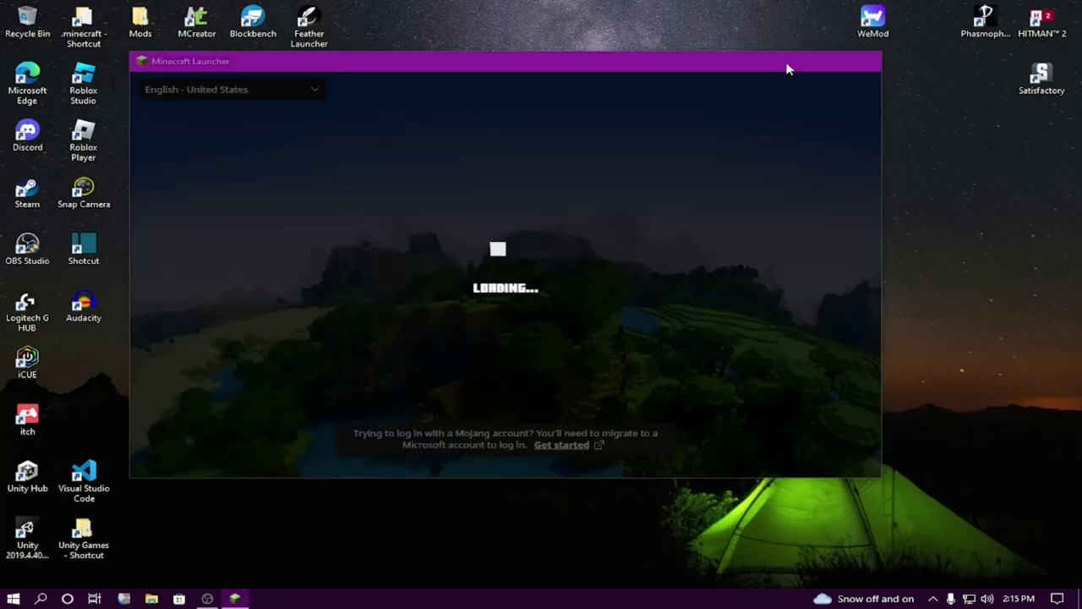
click(793, 62)
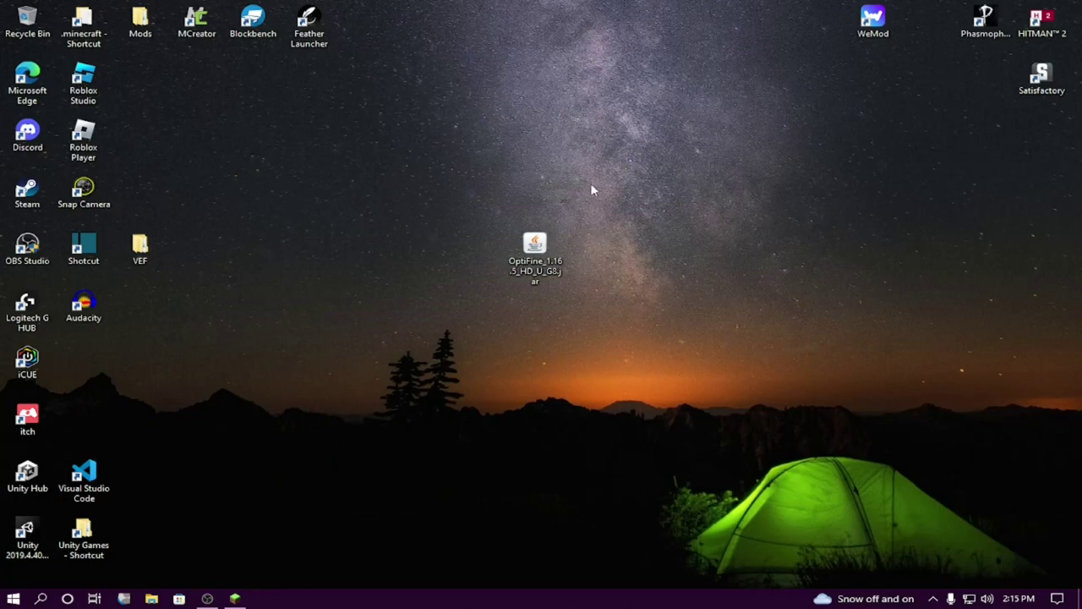
Try to install OptiFine HD Ultra G8 for Minecraft 1.16.5 from the desktop jar, then close the installer
double_click(548, 252)
click(461, 359)
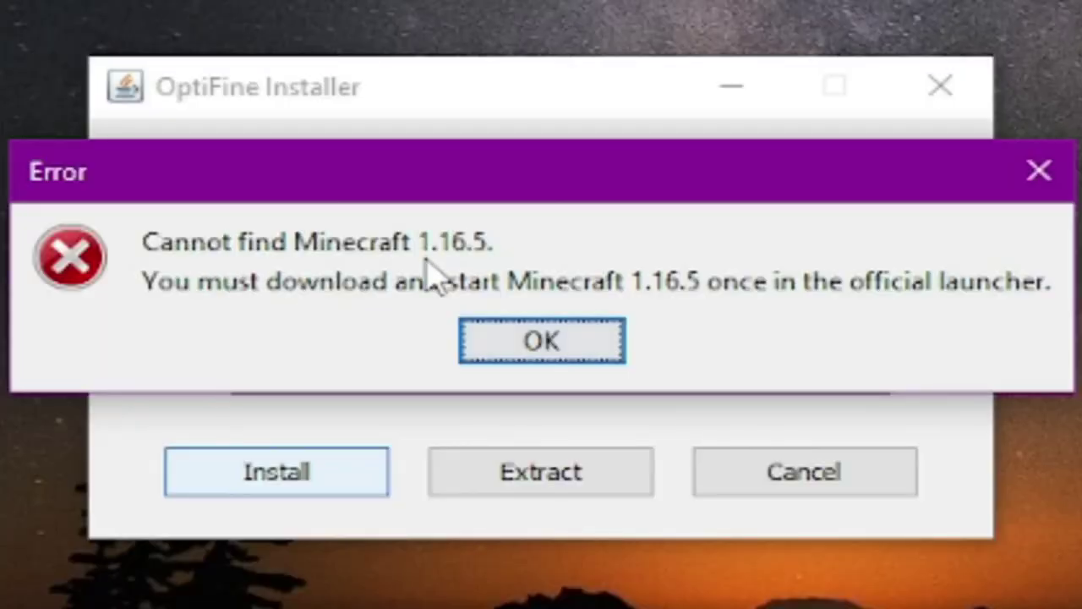
drag(495, 269, 501, 274)
drag(422, 207, 387, 211)
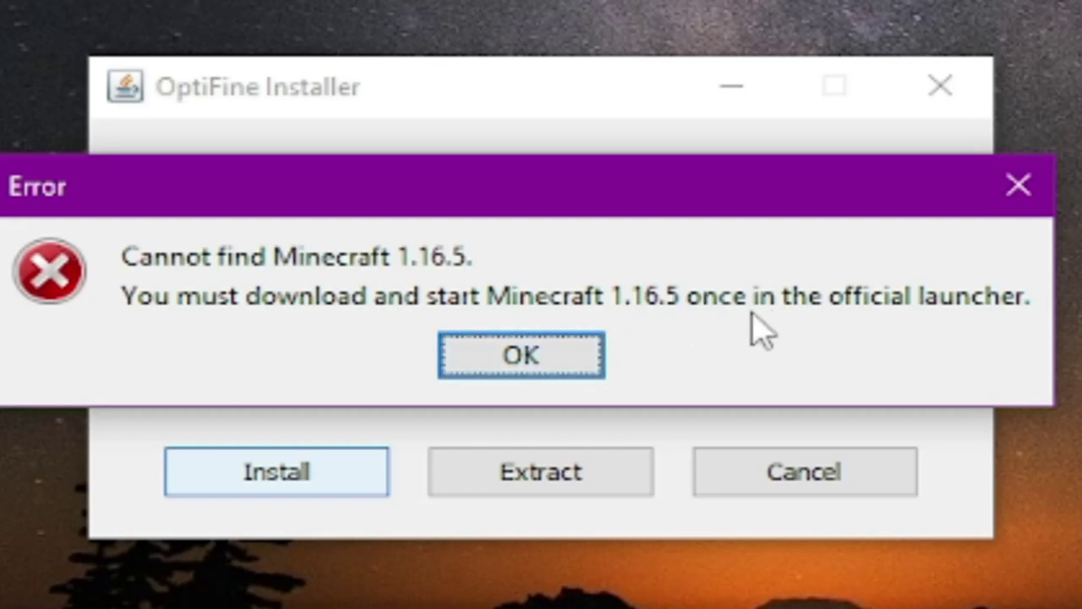
click(539, 356)
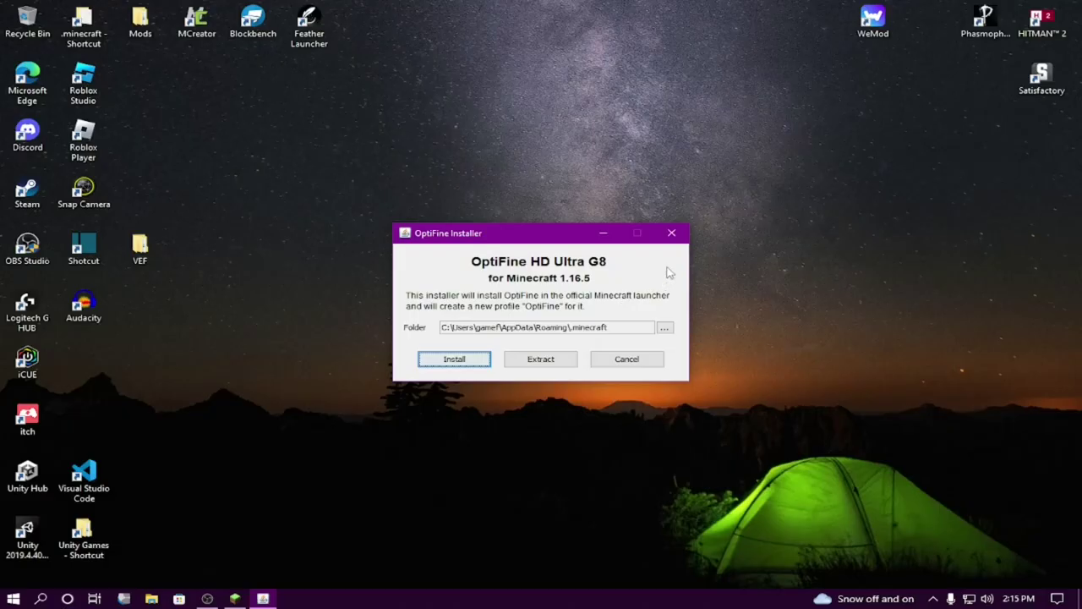
click(672, 233)
Start a new Java Edition installation in the Minecraft Launcher and set its version to release 1.16.5
click(242, 599)
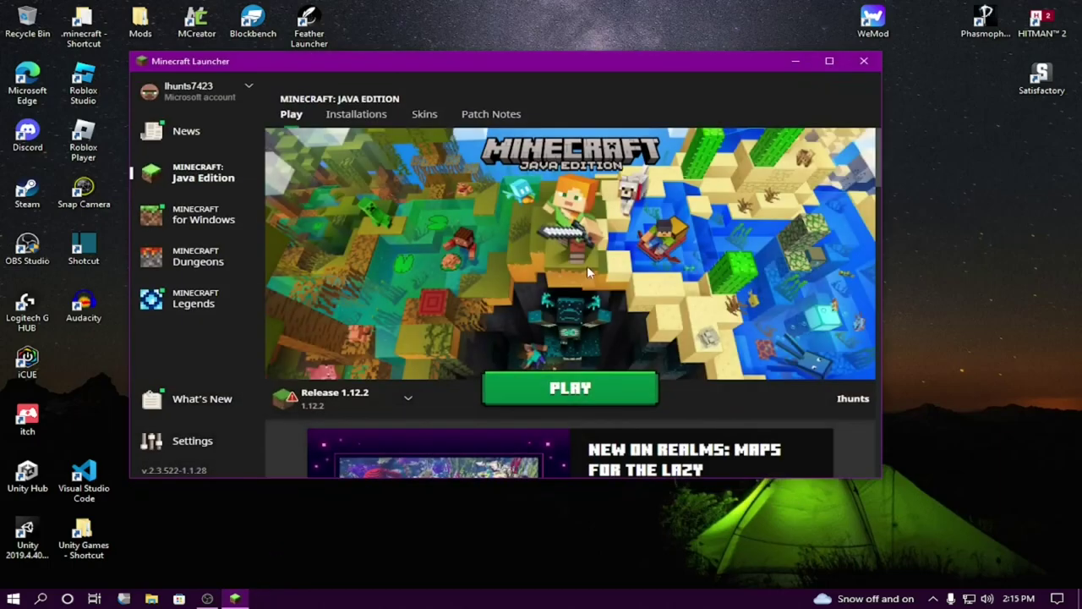
click(358, 119)
click(288, 115)
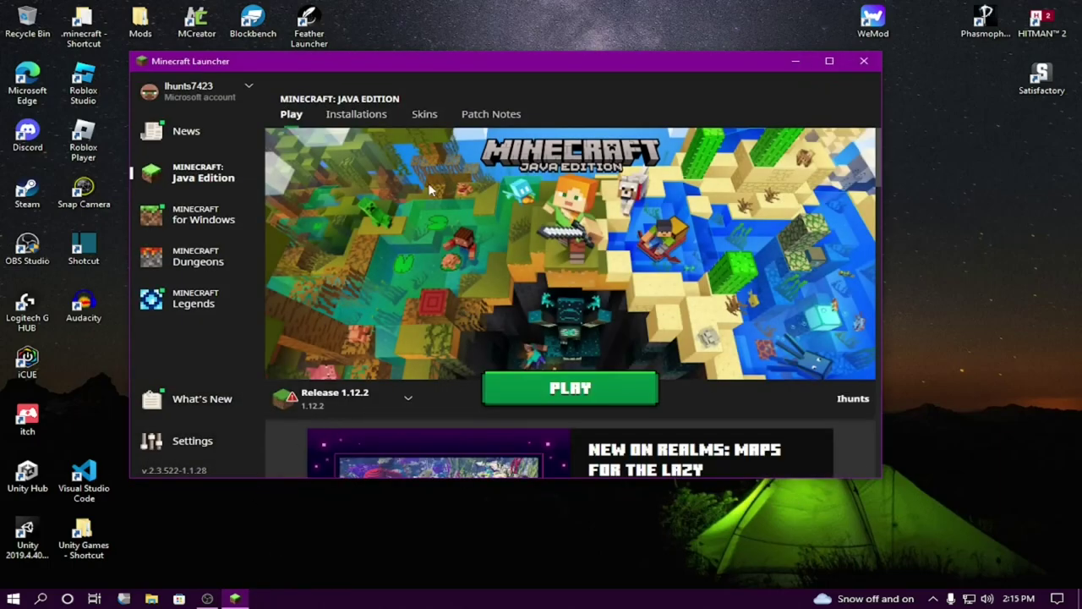
mouse_move(459, 64)
mouse_down()
mouse_move(495, 68)
mouse_move(403, 67)
mouse_move(470, 69)
mouse_up()
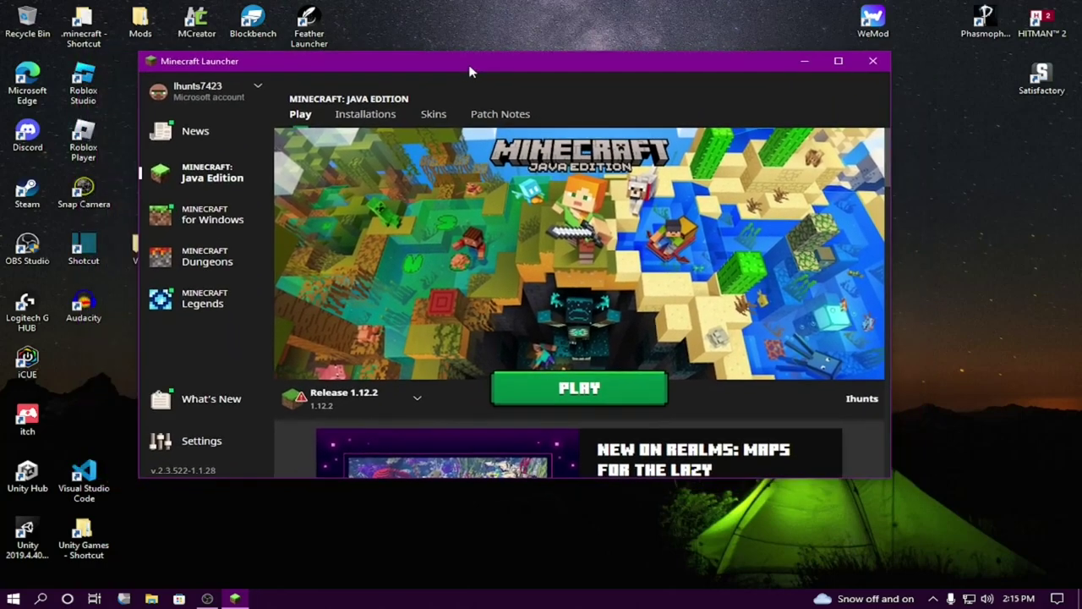
click(381, 115)
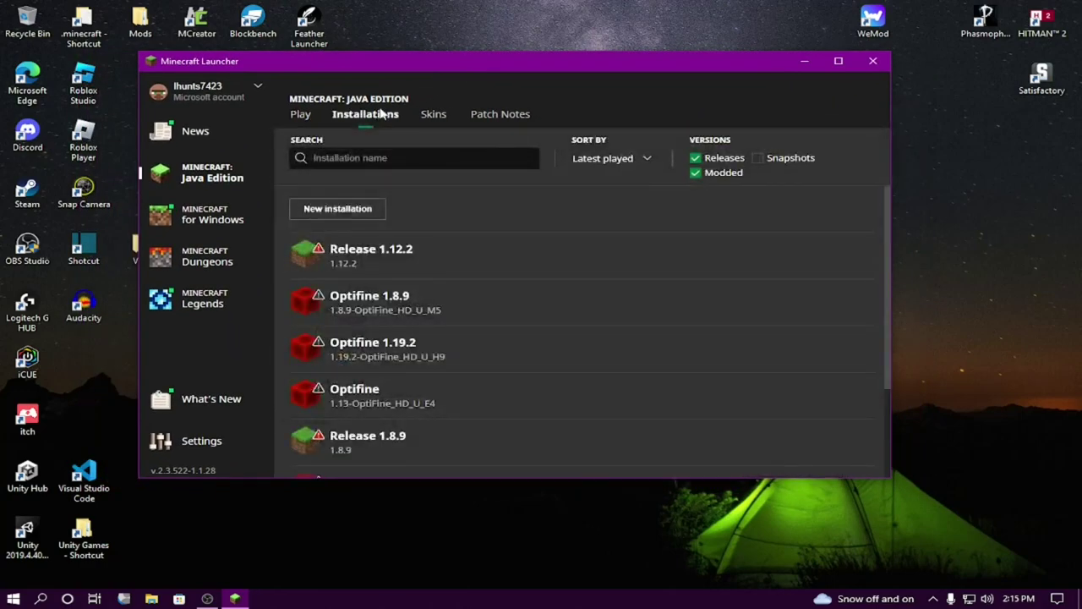
click(352, 215)
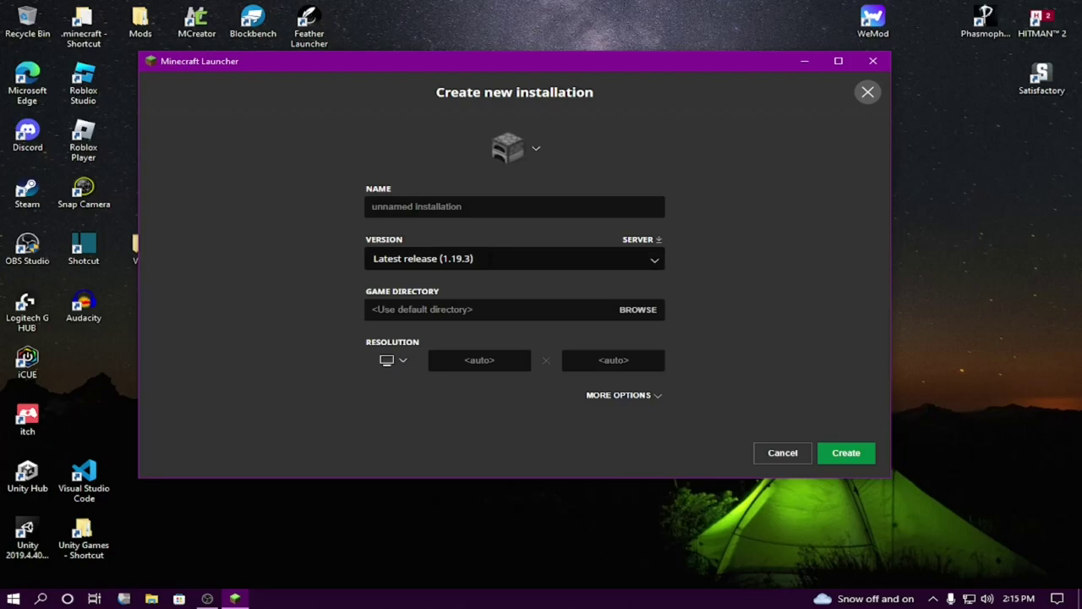
click(410, 253)
click(411, 254)
click(496, 254)
text(1.16.5)
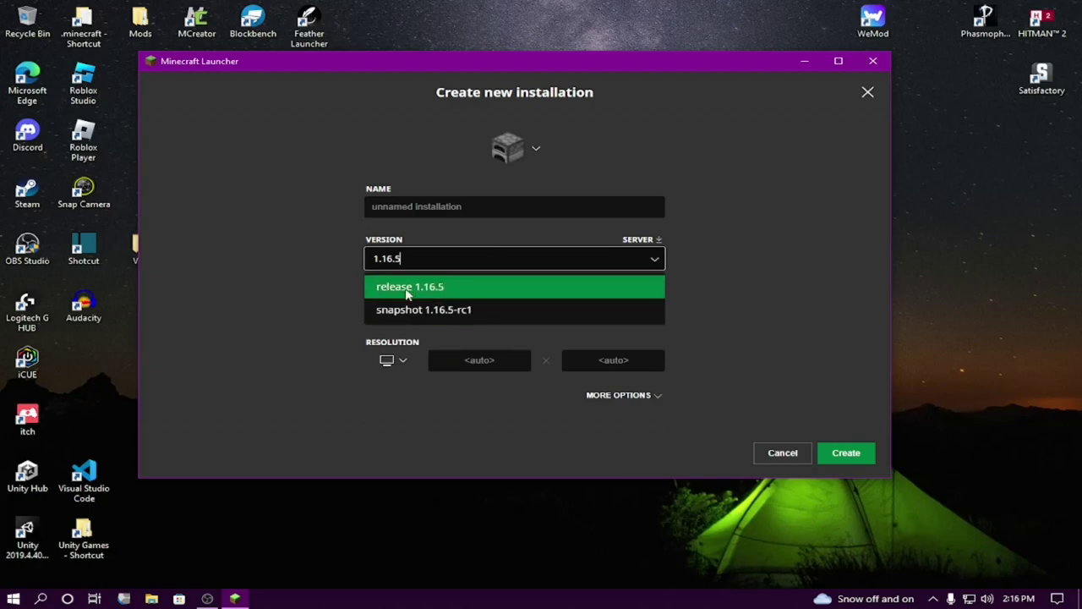
click(451, 287)
Change the maximum memory in the new installation's JVM arguments to -Xmx4G
click(618, 395)
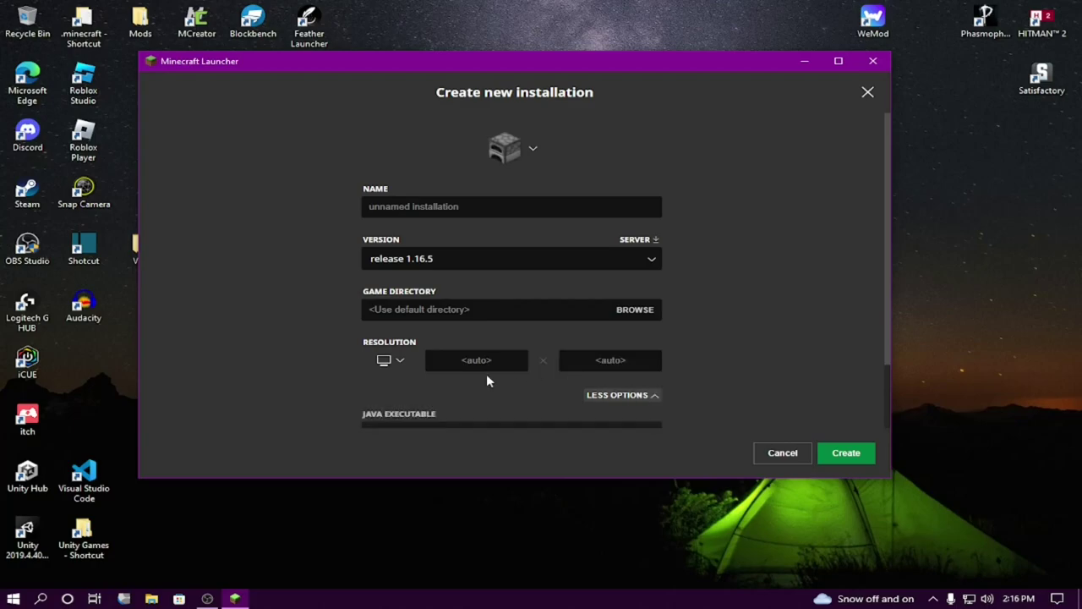
scroll(506, 371, down, 2)
click(391, 403)
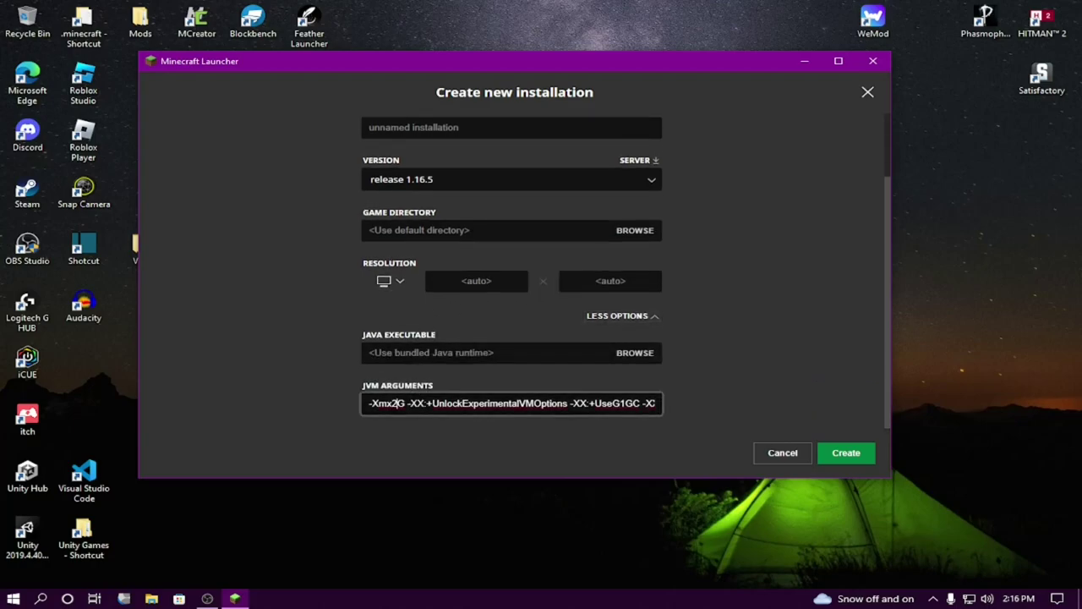
scroll(703, 244, up, 2)
scroll(641, 417, down, 2)
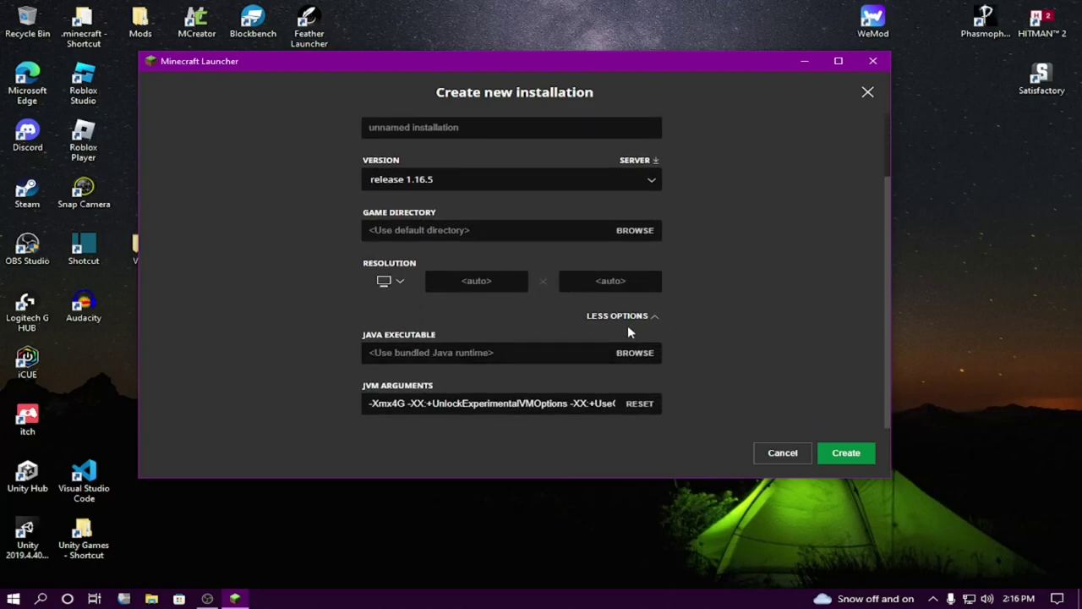
Give the new installation the grass block icon, name it Release 1.16.5 and create it
click(626, 316)
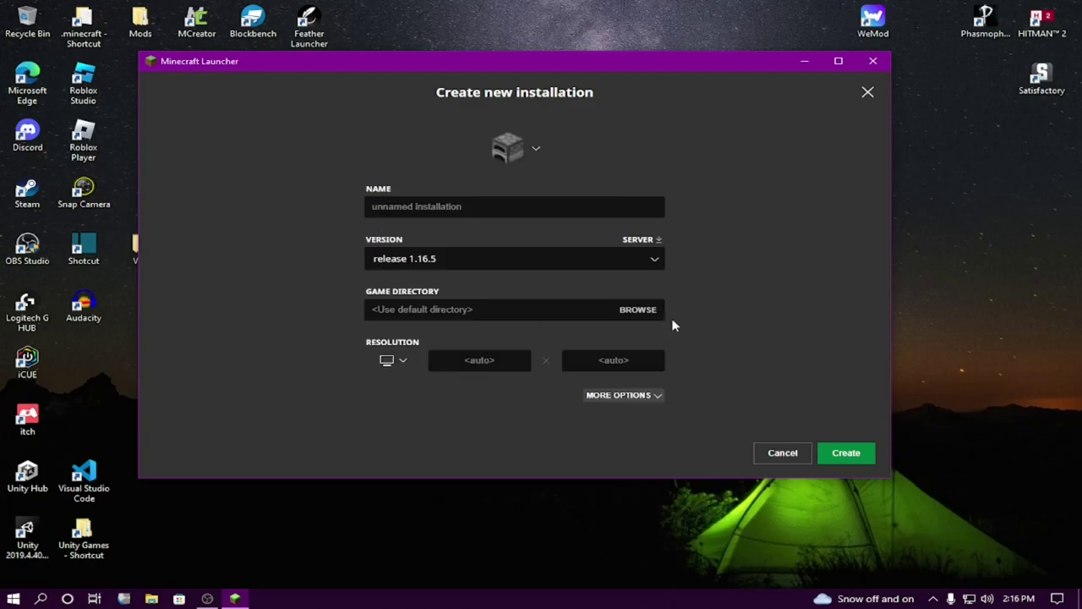
click(531, 151)
click(725, 300)
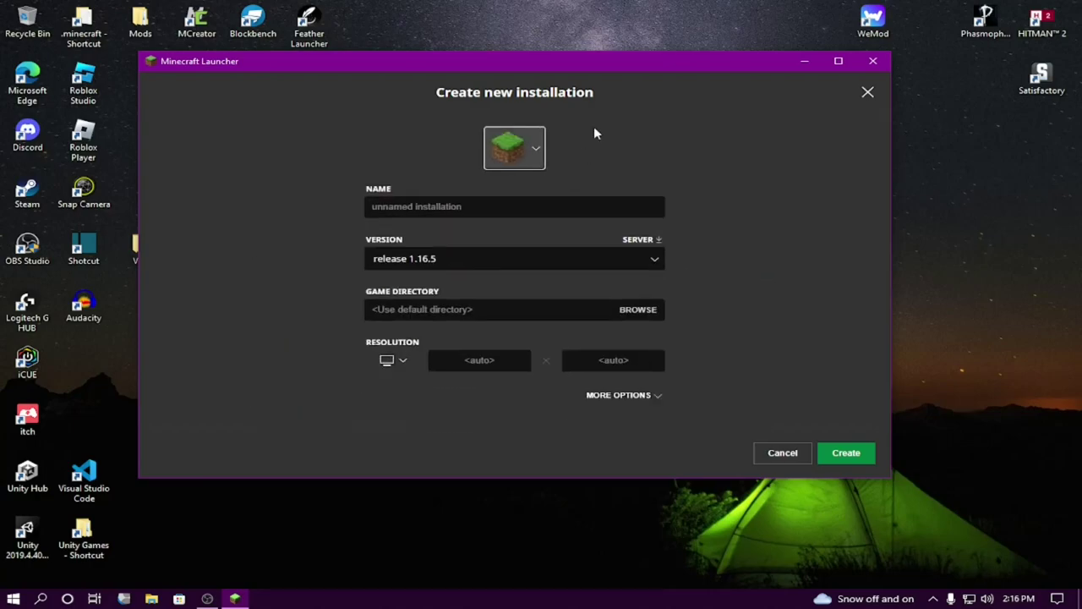
click(423, 206)
text(Release 1.16.5)
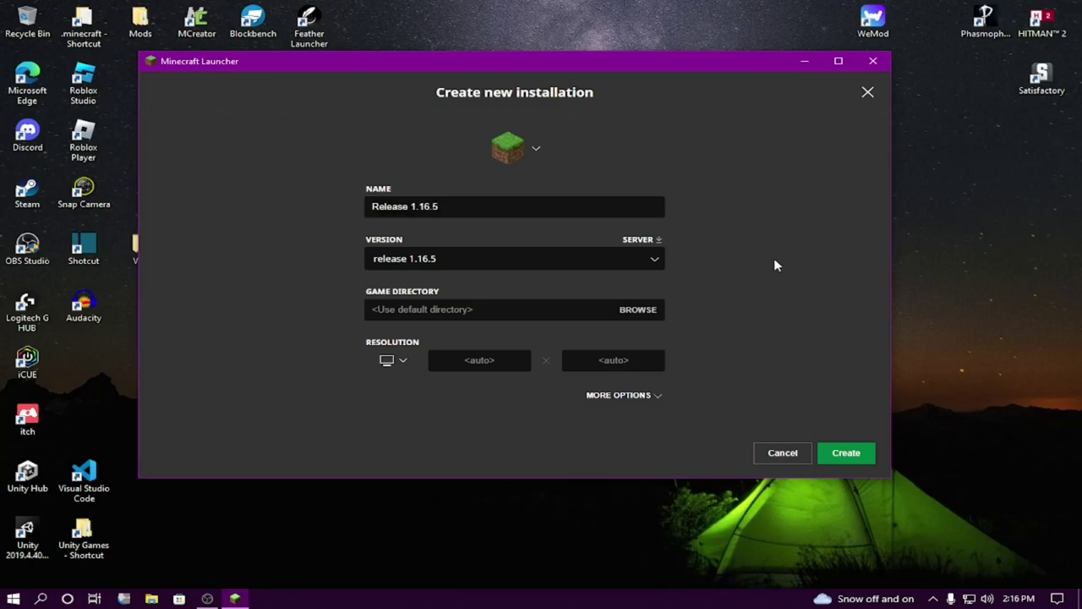
click(845, 457)
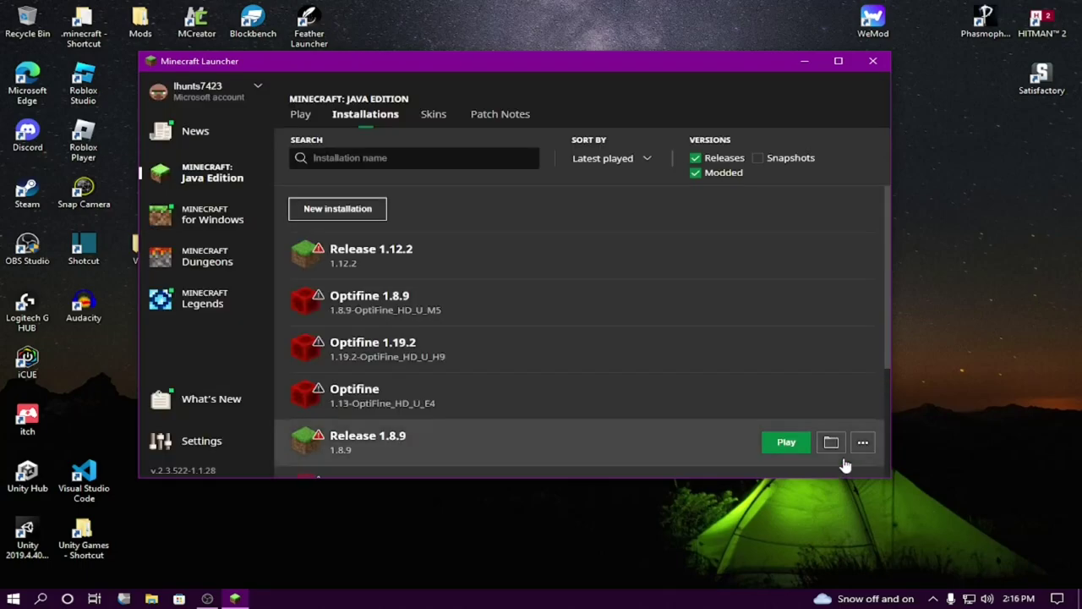
Select the Release 1.16.5 installation for Java Edition and launch the game
click(302, 113)
click(342, 395)
click(342, 394)
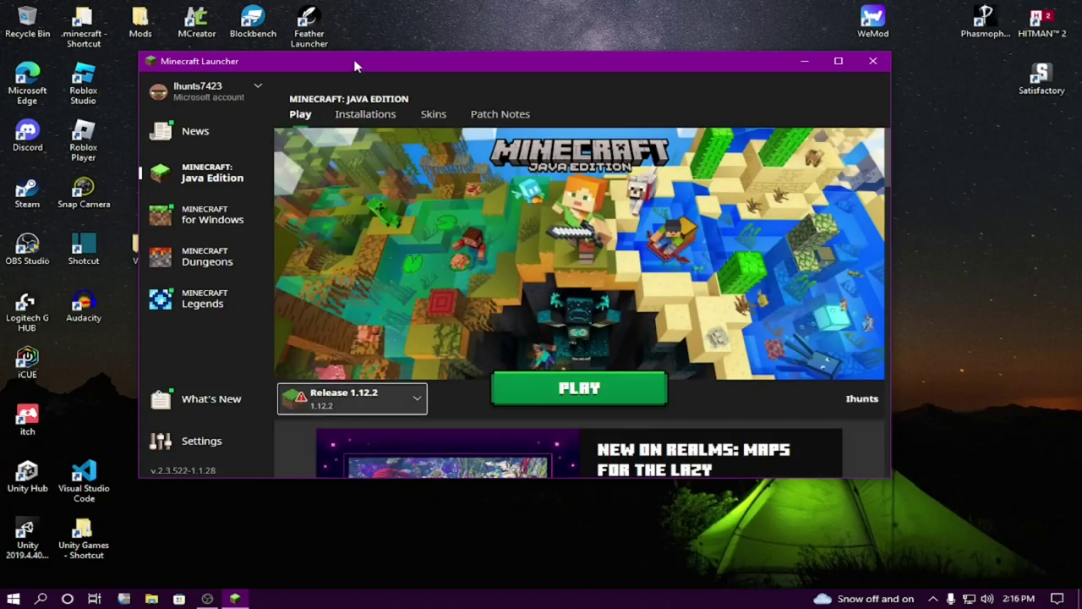
click(351, 113)
click(296, 114)
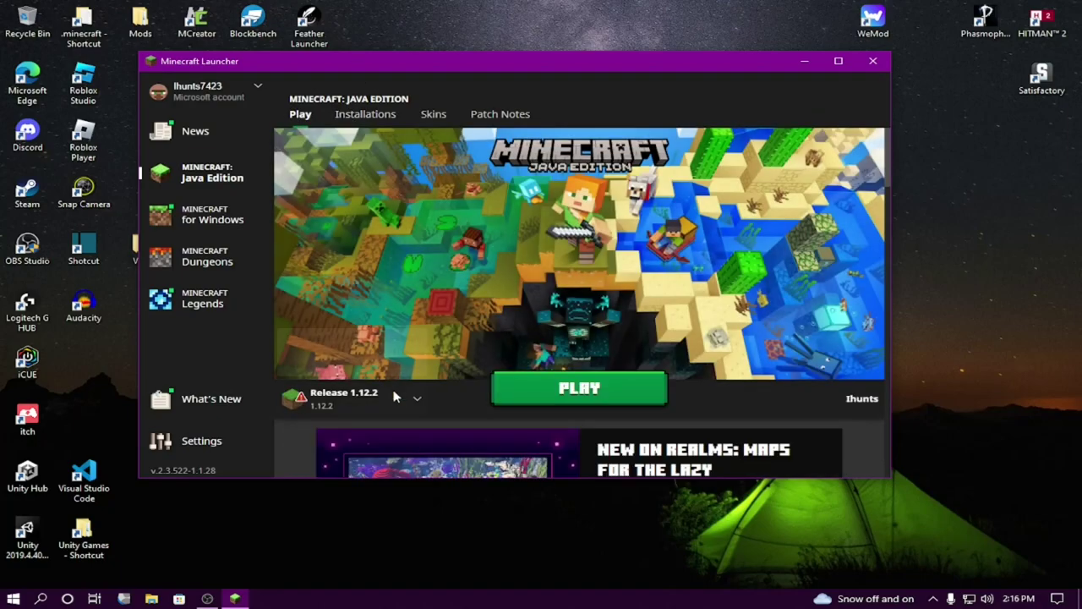
click(355, 397)
scroll(368, 220, down, 4)
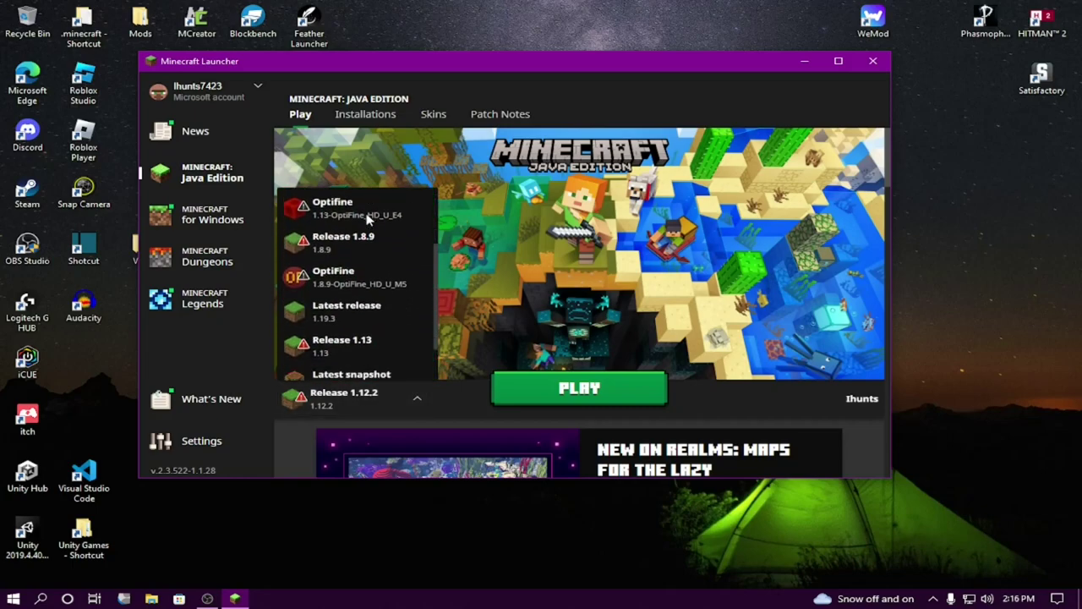
scroll(378, 322, up, 2)
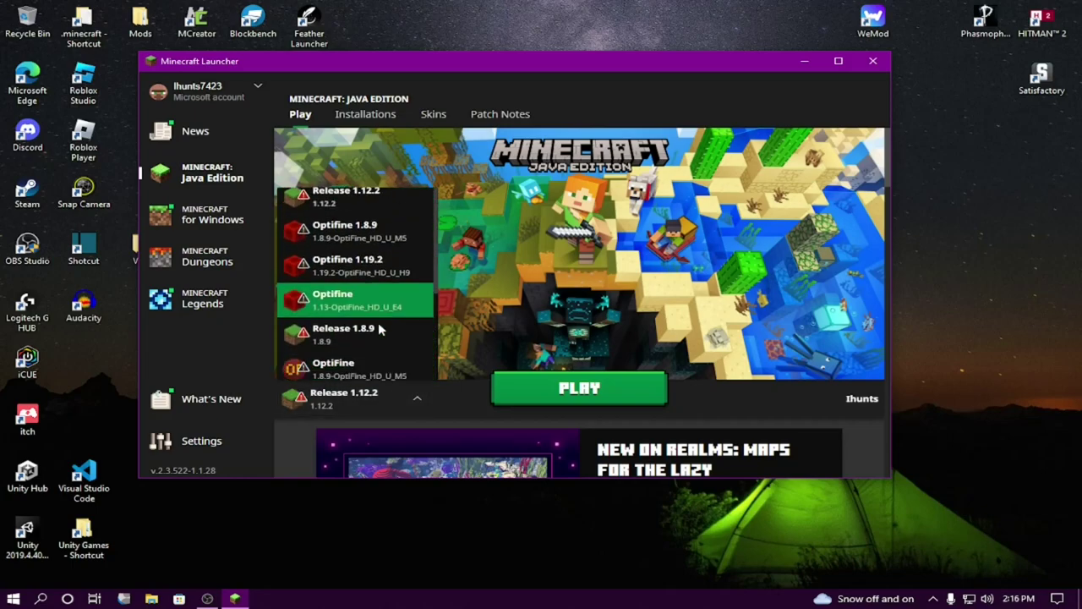
scroll(378, 326, down, 2)
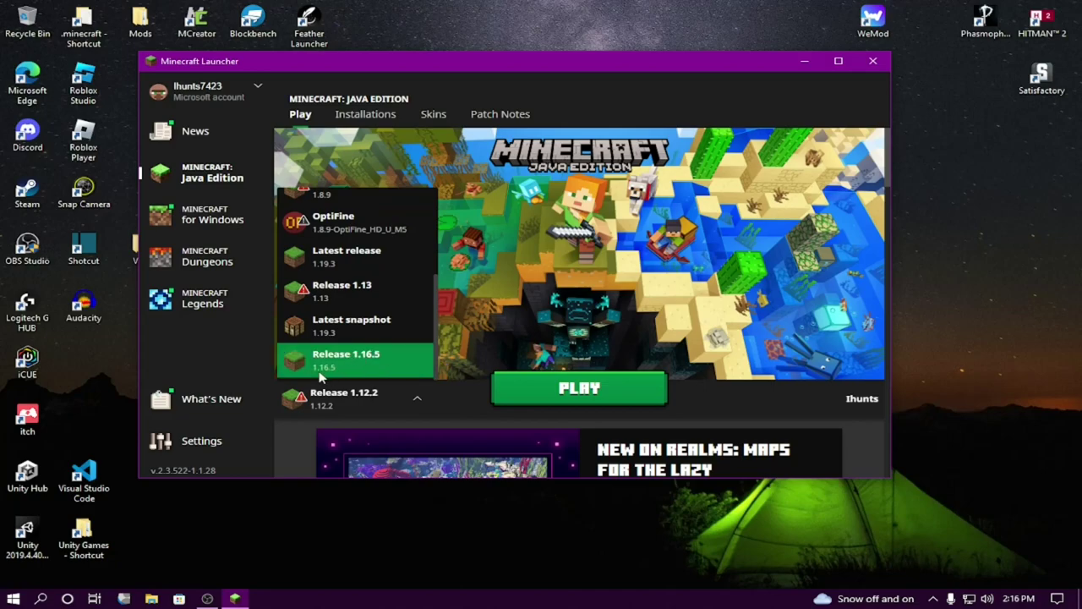
click(381, 360)
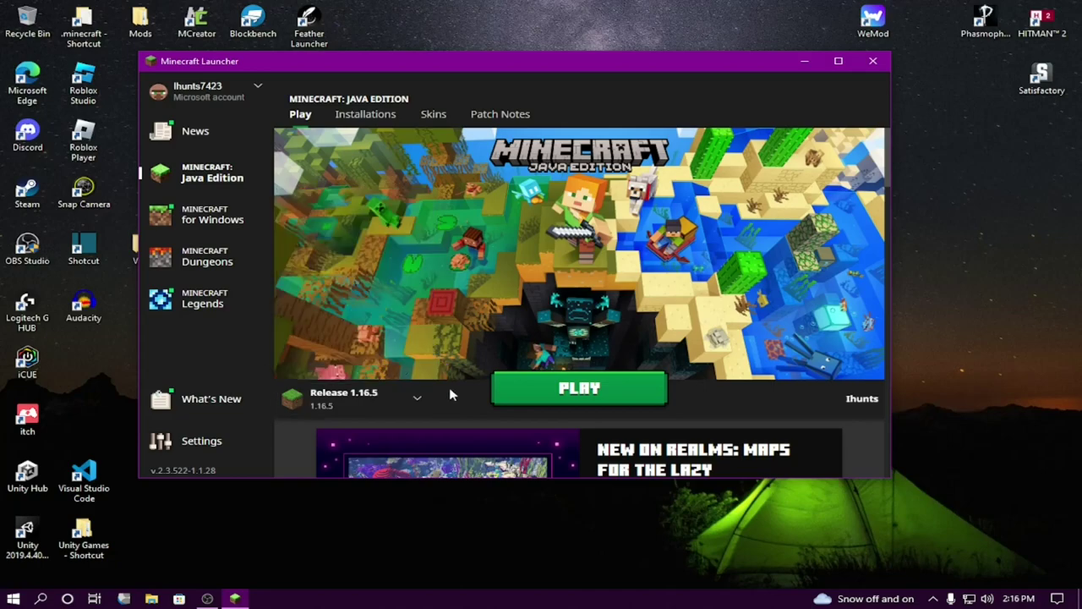
click(565, 391)
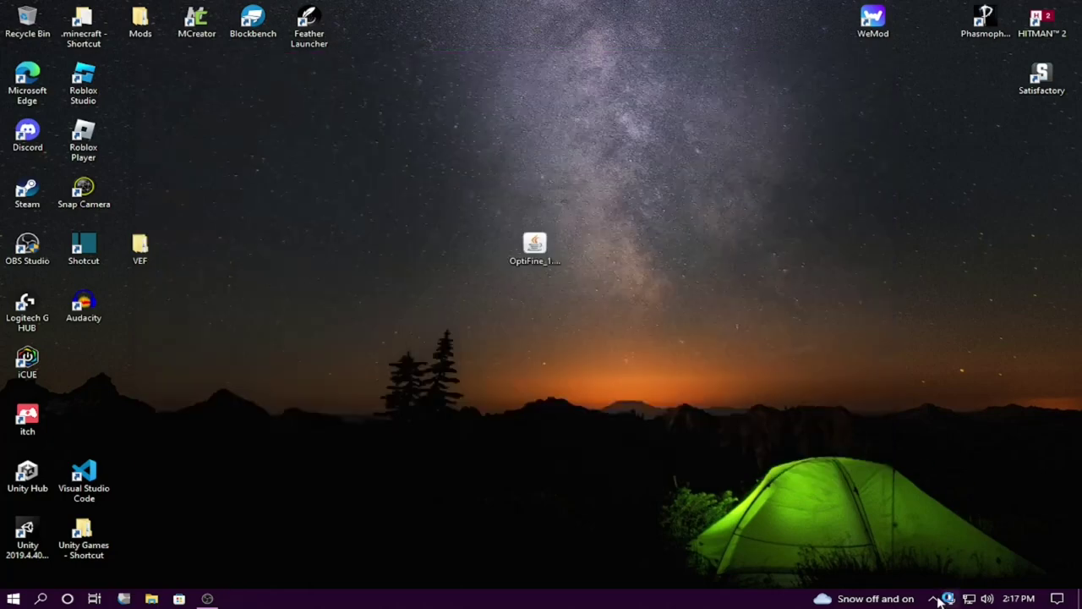
click(933, 598)
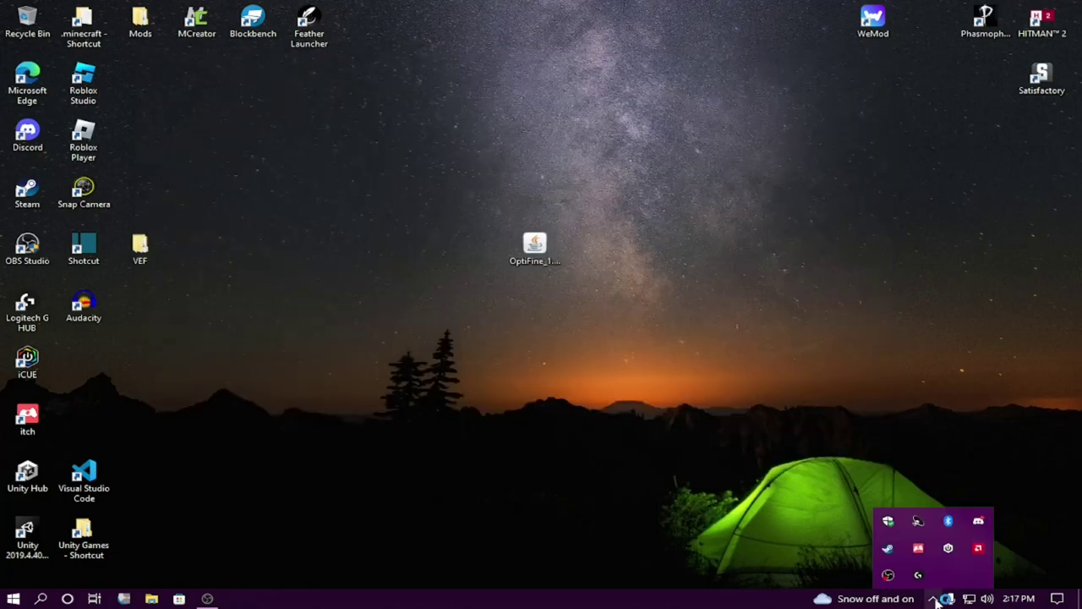
click(934, 599)
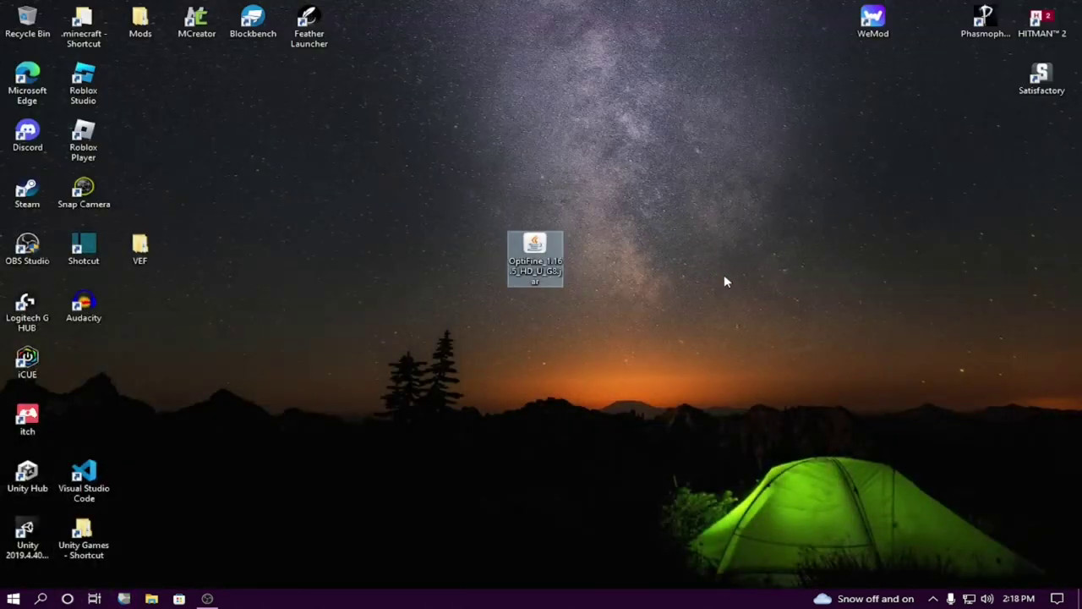
click(623, 333)
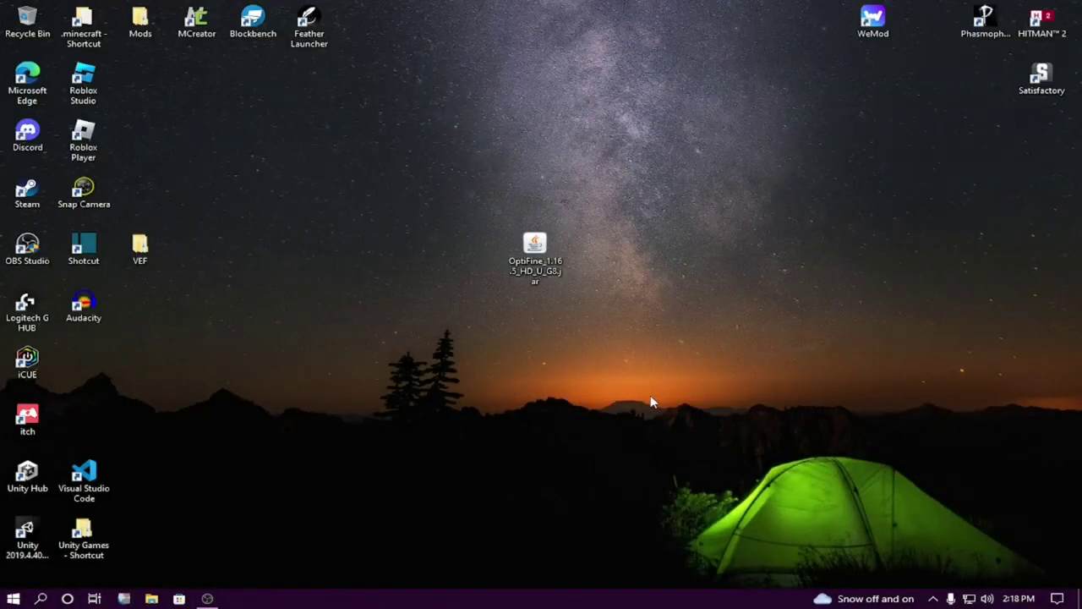
drag(434, 187, 452, 217)
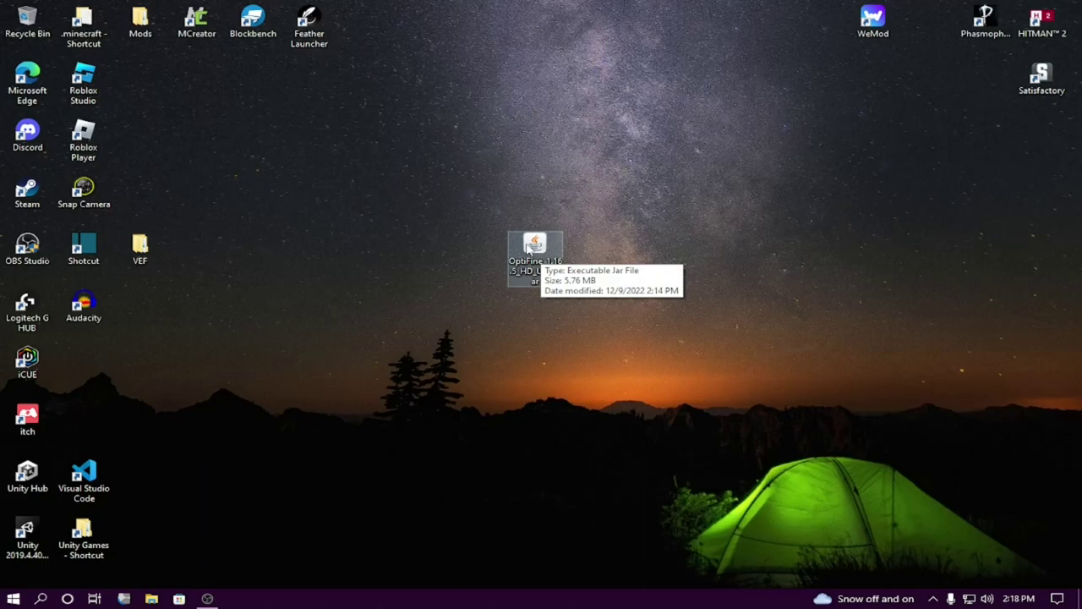
drag(478, 218, 527, 266)
drag(471, 212, 519, 242)
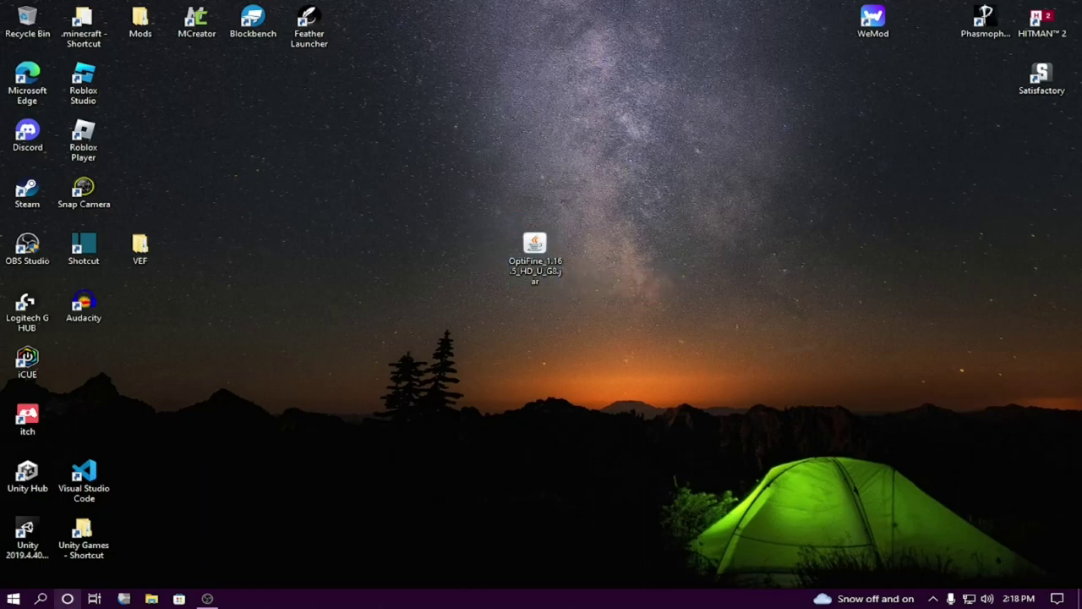
Open Microsoft Edge and search the web for java oracle, keeping only the tab with the correctly spelled search
click(123, 598)
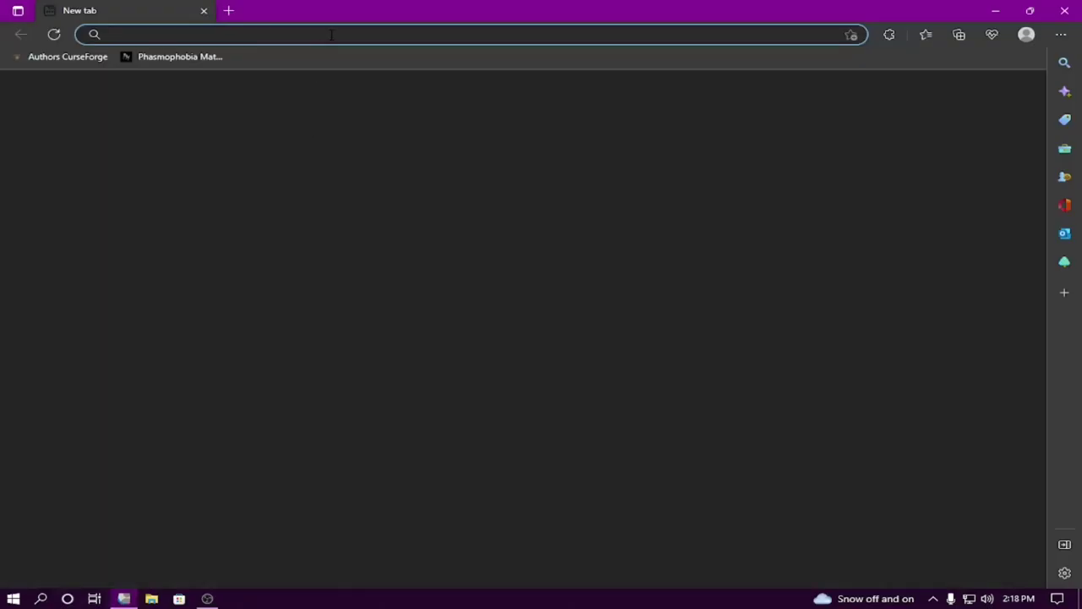
text(java)
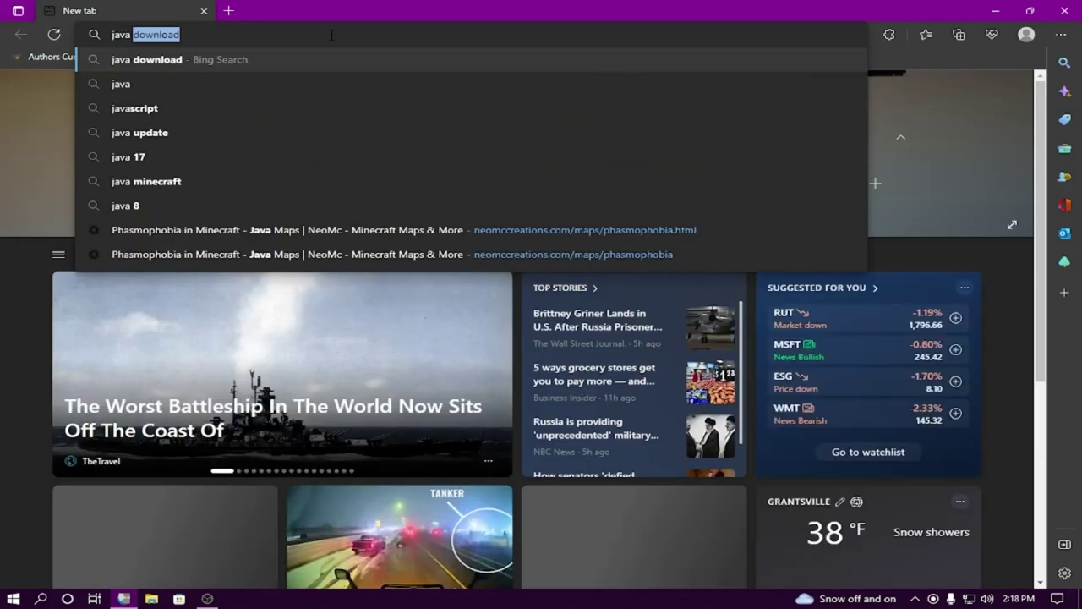
key(BackSpace)
key(BackSpace)
key(BackSpace)
key(BackSpace)
key(BackSpace)
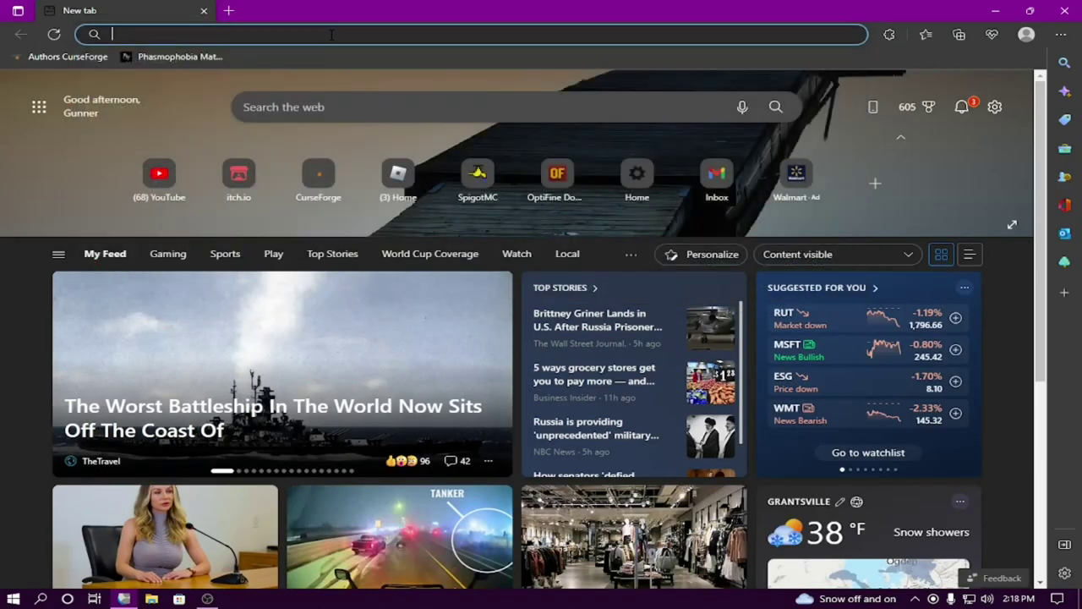
text(java ora)
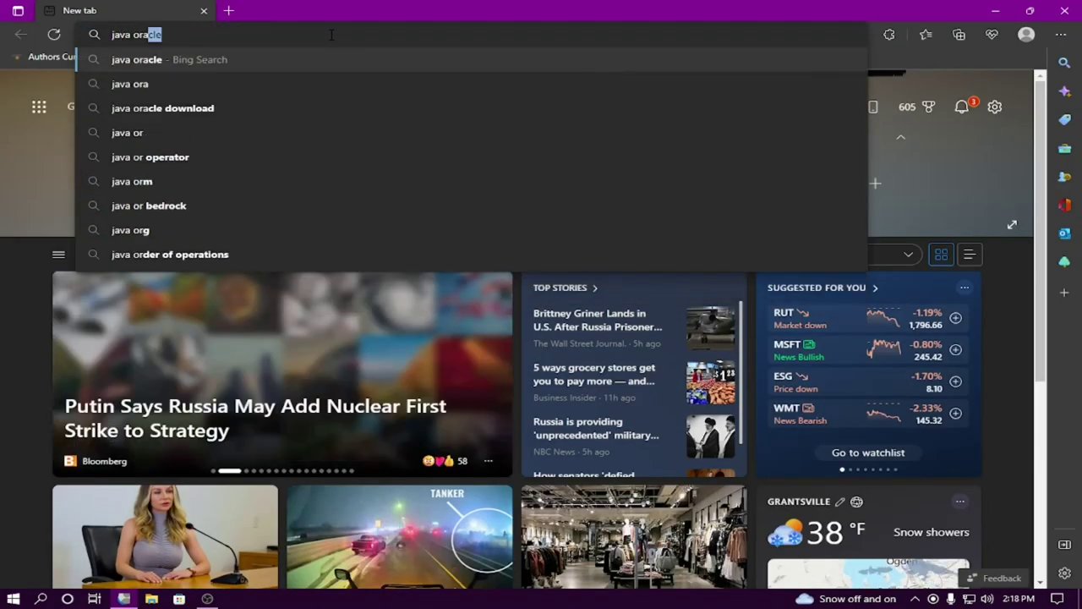
text(cler)
key(Return)
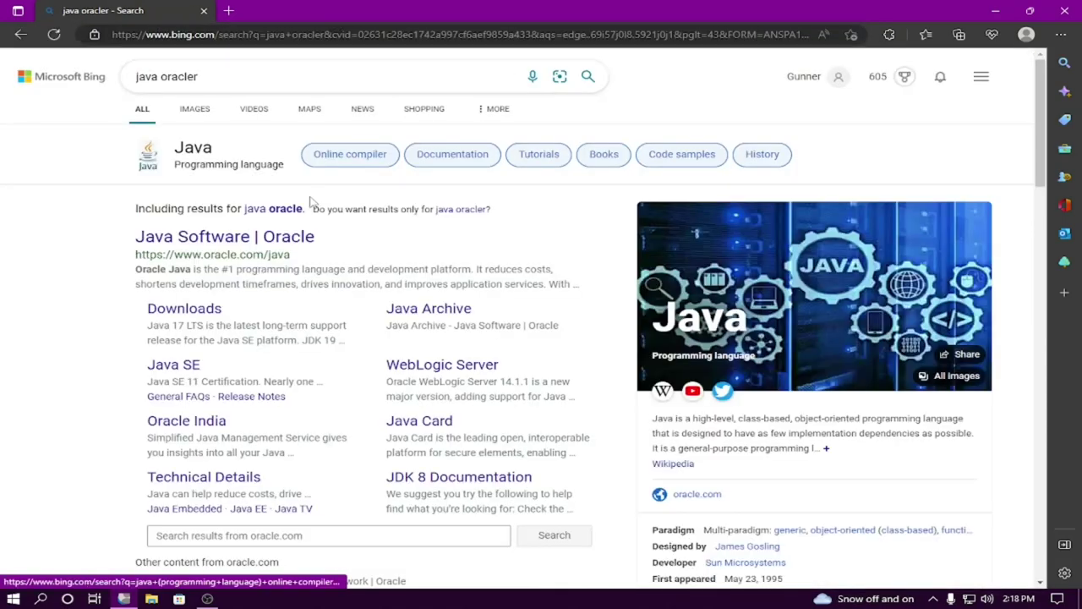
click(282, 209)
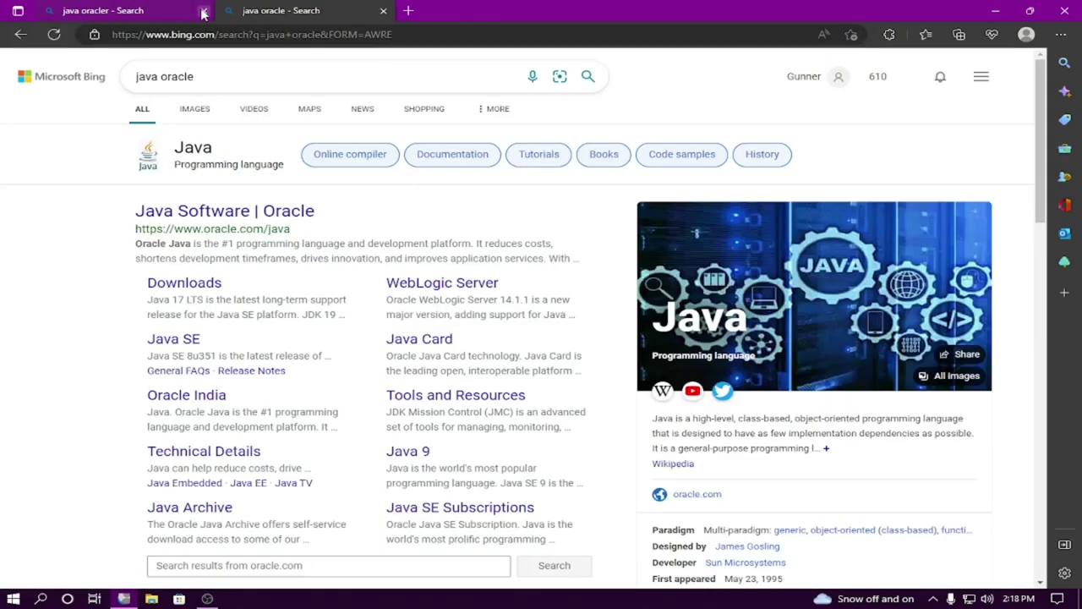
click(203, 11)
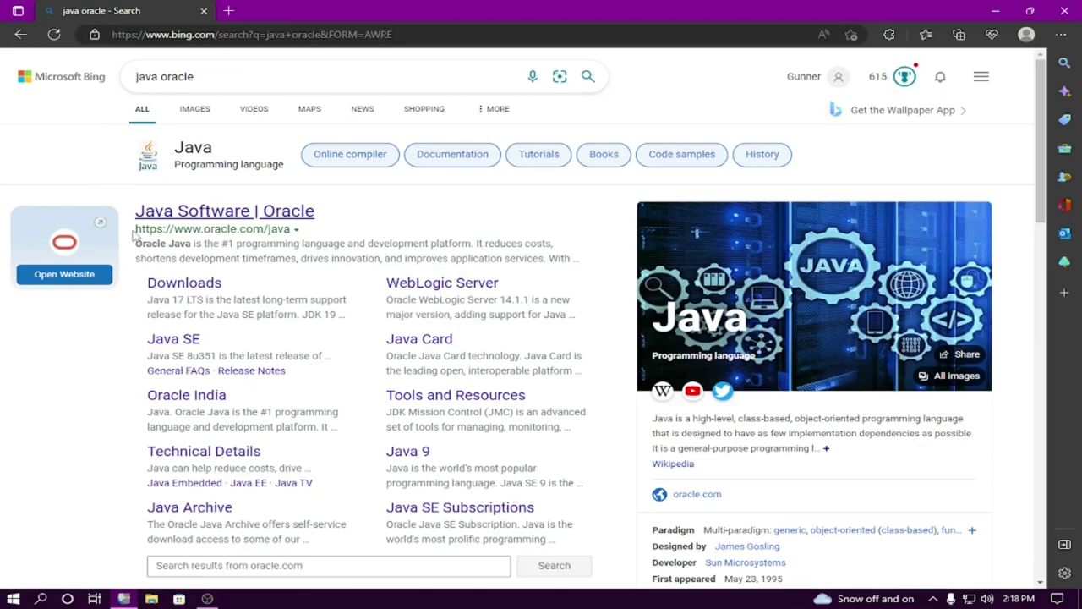
Open Oracle's Java Software page from the search results, close the search tab and go to the Java Downloads page
drag(191, 235, 296, 232)
click(326, 234)
click(302, 213)
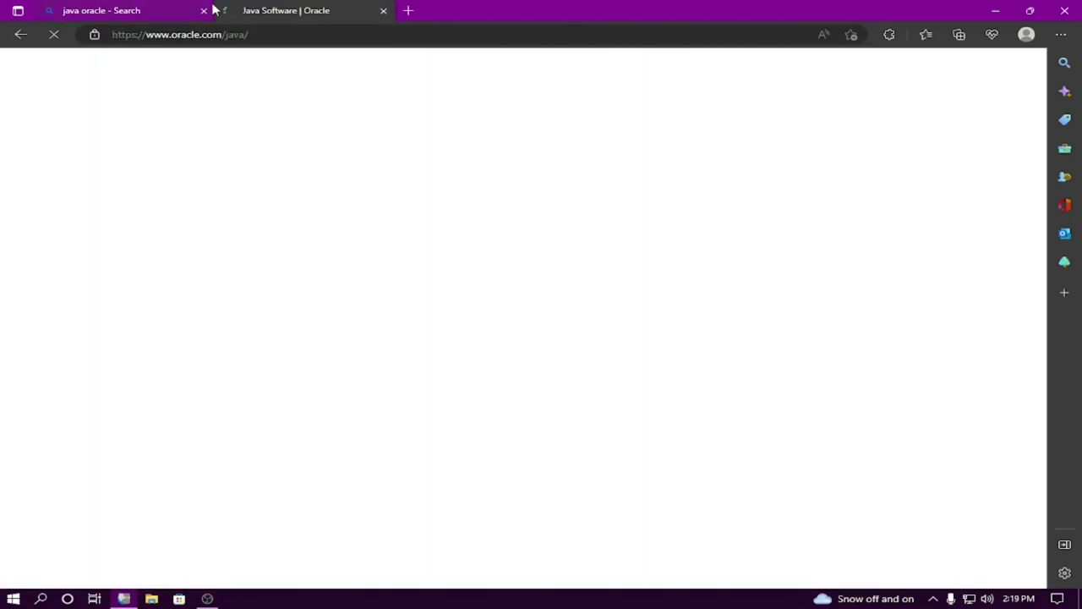
click(203, 10)
scroll(321, 237, down, 2)
scroll(330, 259, up, 2)
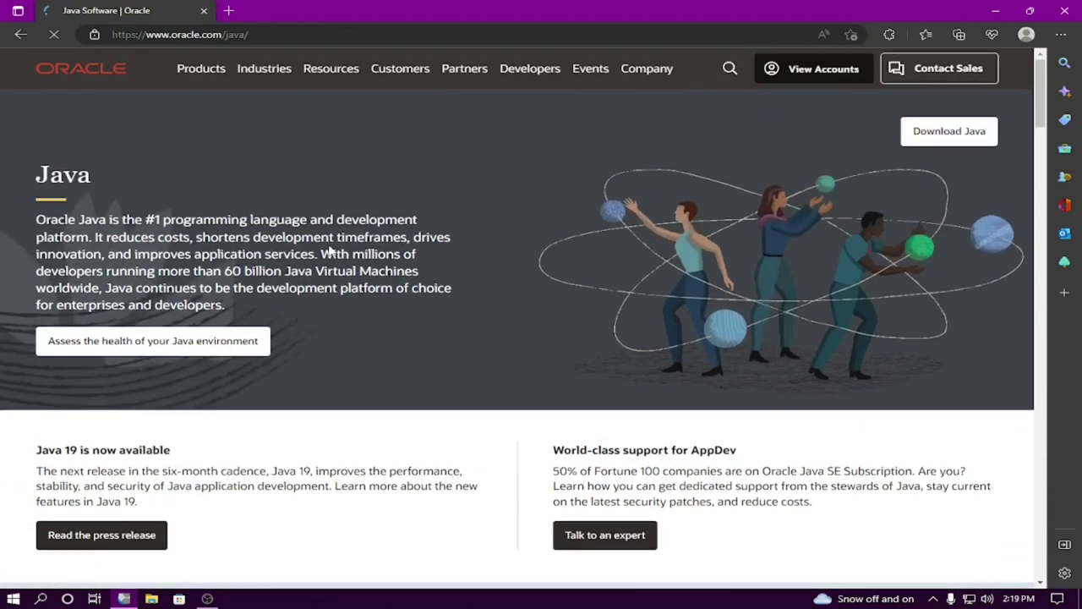
scroll(418, 211, down, 5)
scroll(395, 209, up, 5)
scroll(395, 208, down, 2)
scroll(395, 208, up, 2)
click(957, 135)
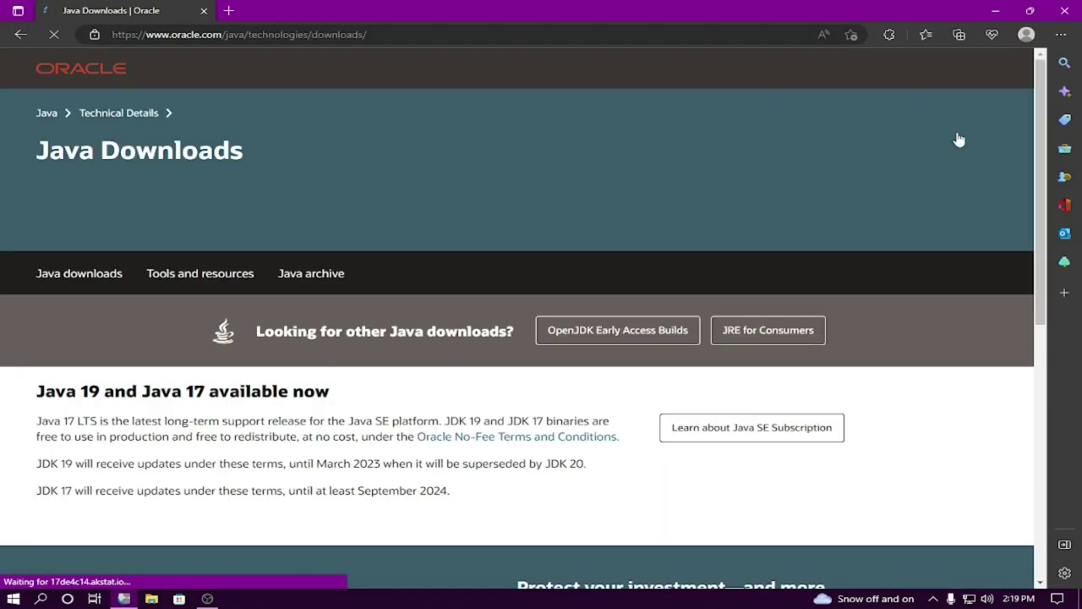
Download the Java 19 x64 Installer for Windows, jdk-19_windows-x64_bin.exe
scroll(169, 341, down, 3)
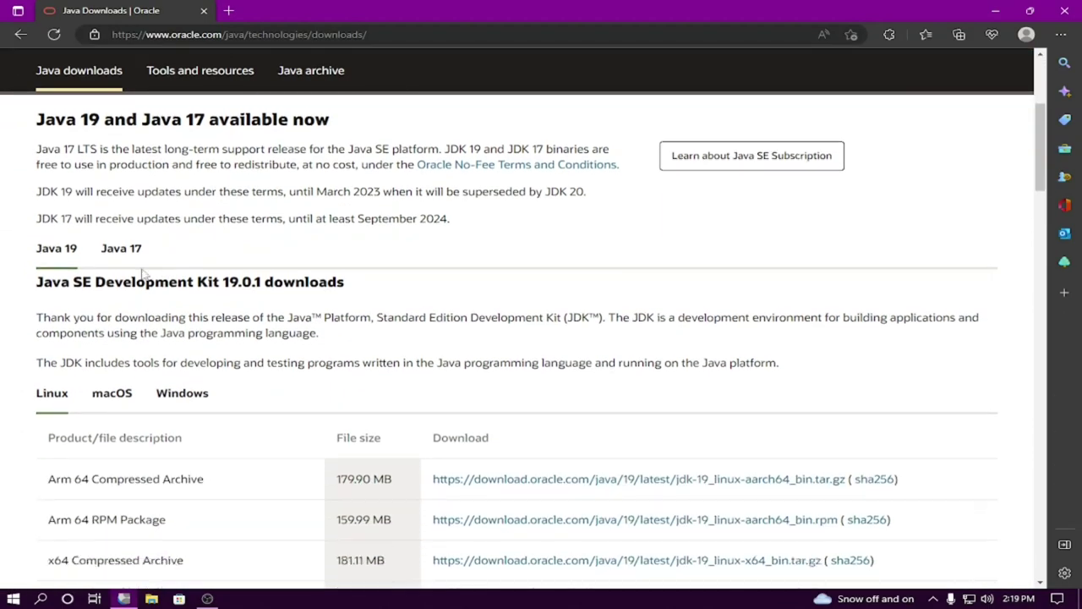
scroll(116, 190, down, 1)
scroll(73, 265, up, 1)
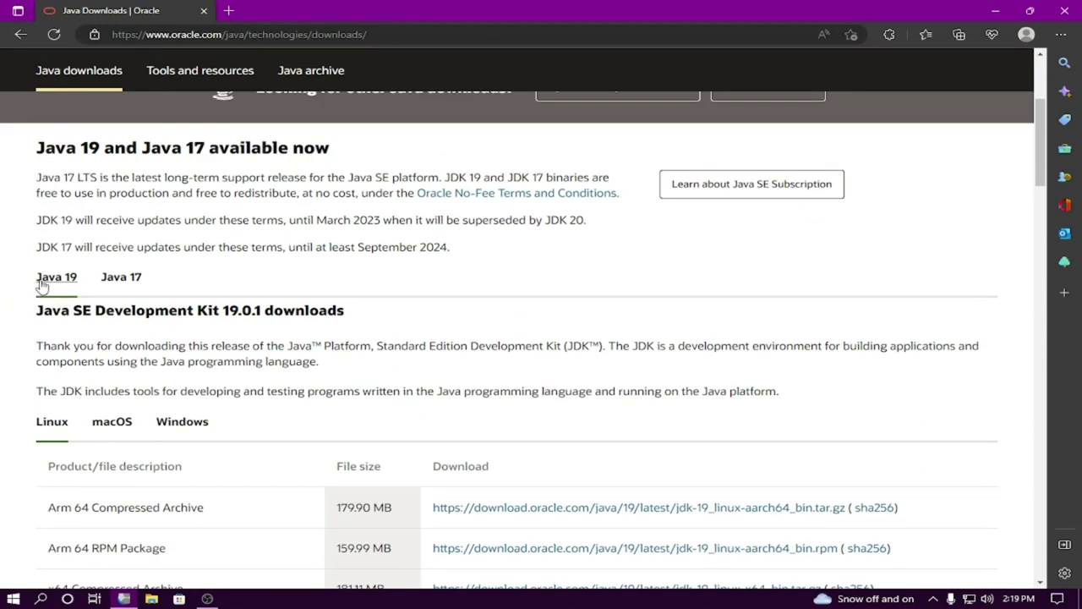
scroll(25, 287, down, 2)
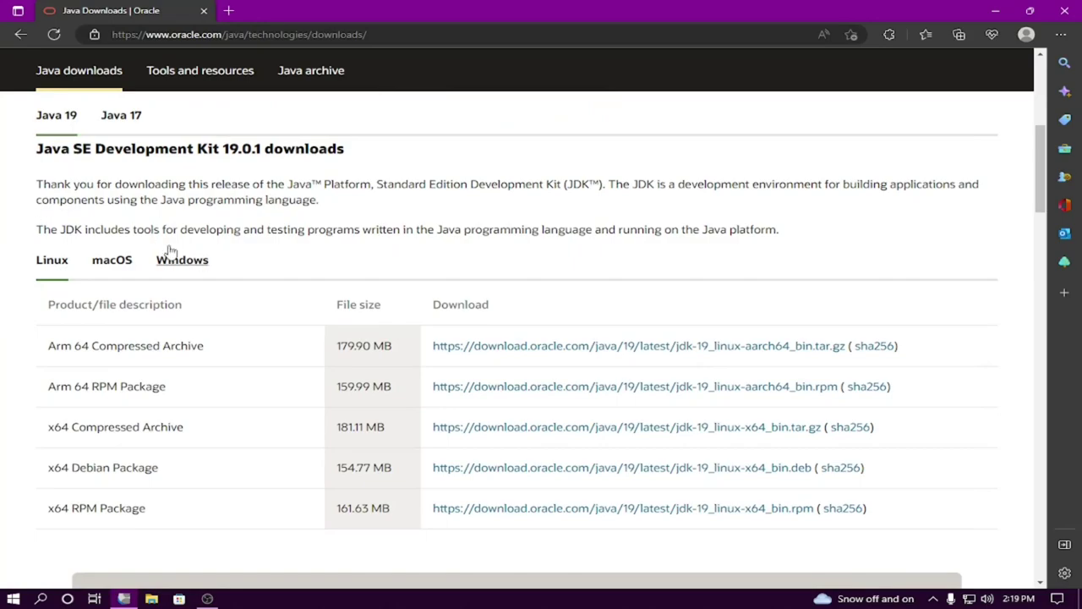
click(181, 268)
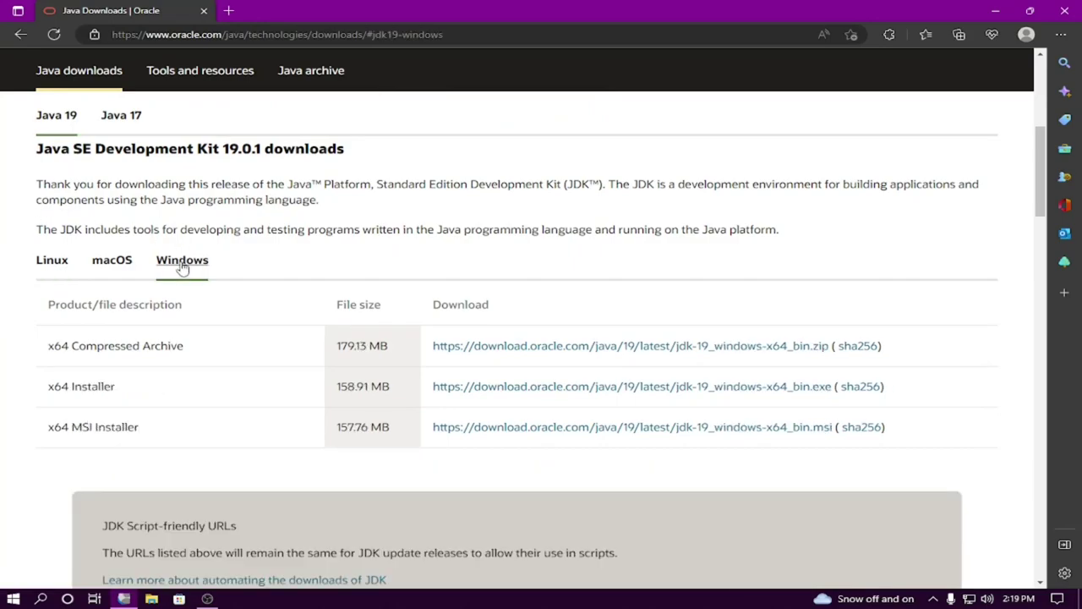
scroll(185, 265, down, 1)
drag(82, 312, 234, 312)
click(221, 312)
click(470, 307)
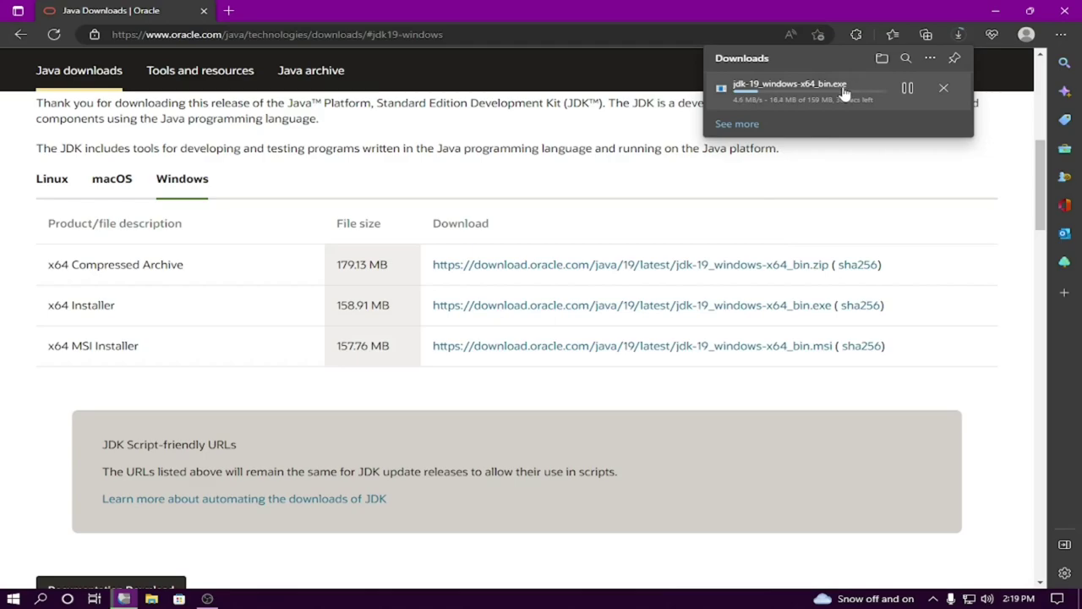
Check the JDK installer's download in the Downloads folder in File Explorer and open a new browser tab
scroll(844, 91, up, 3)
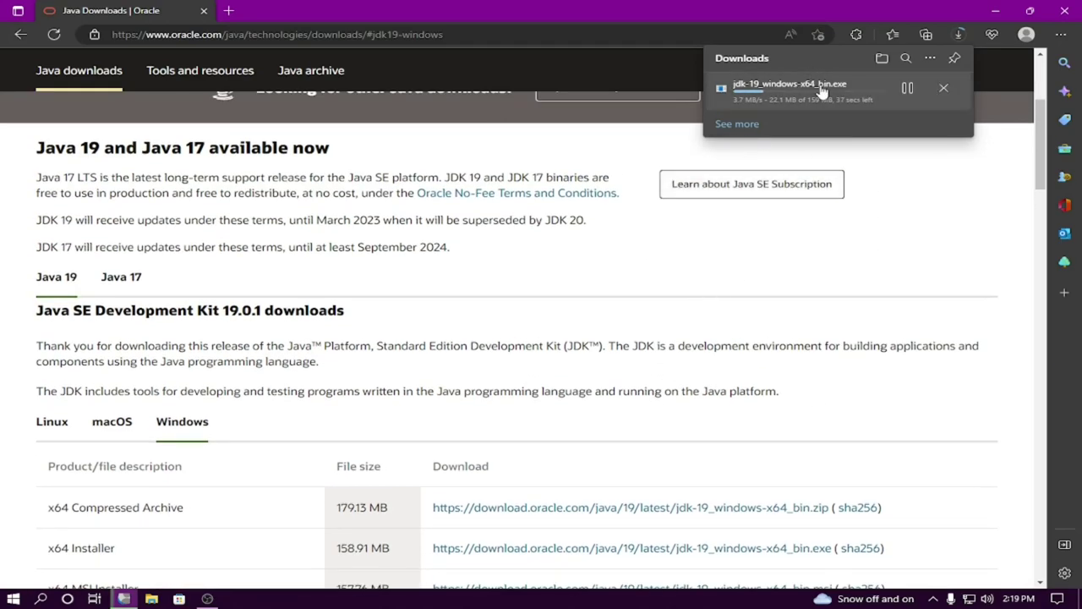
click(152, 598)
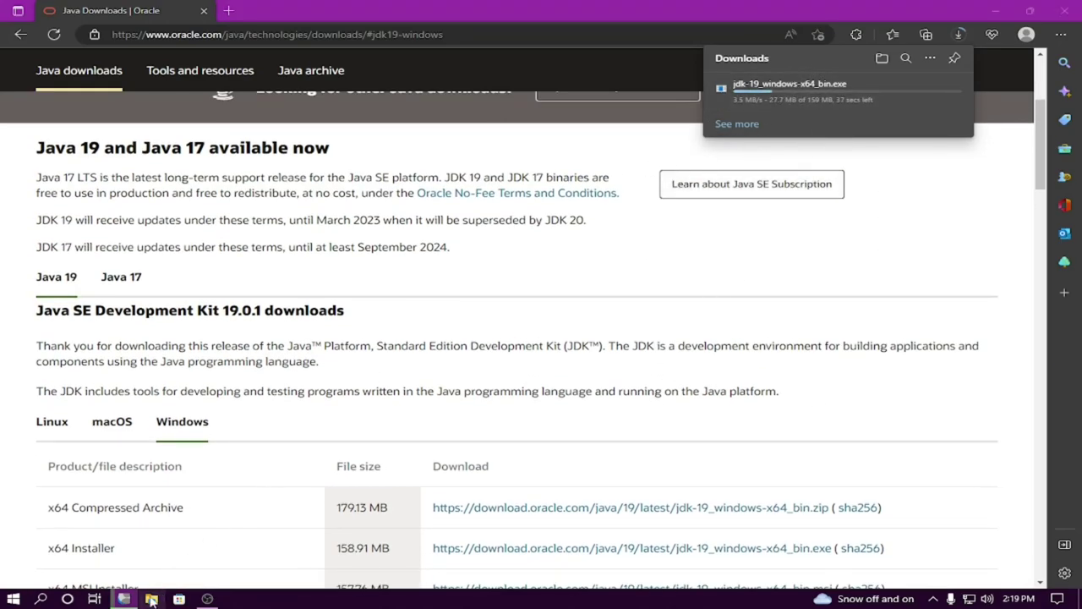
click(128, 186)
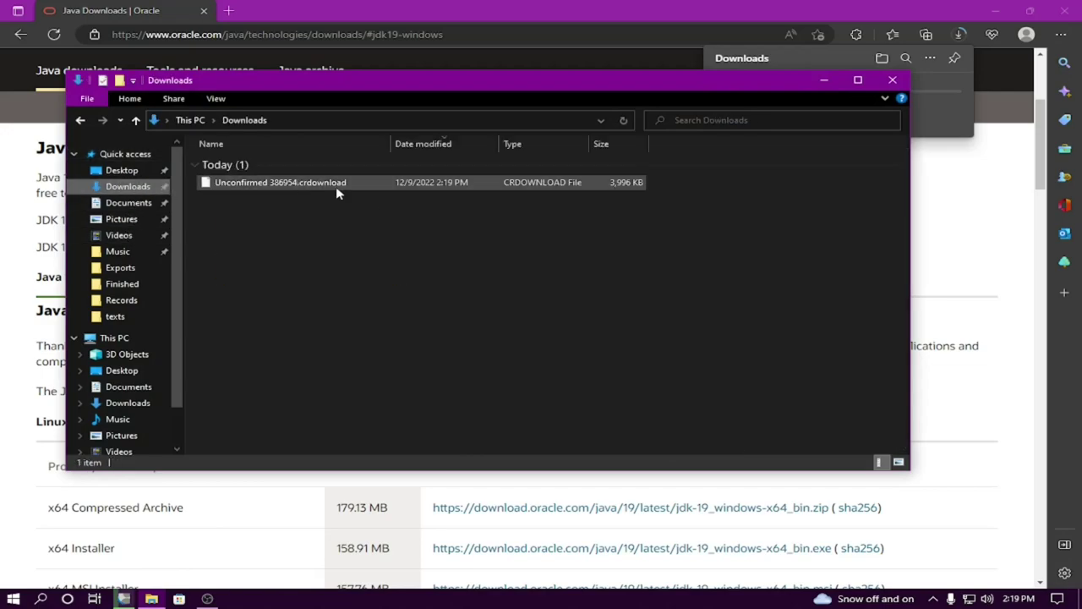
click(229, 10)
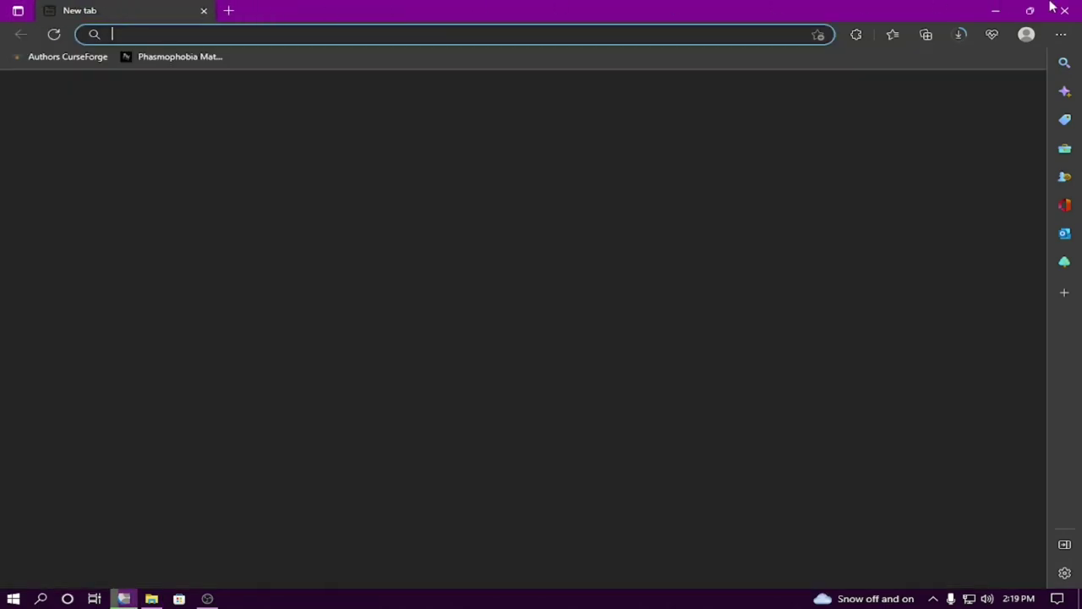
Cancel the unfinished JDK installer download and clear it from the browser's downloads list
click(1057, 9)
click(592, 105)
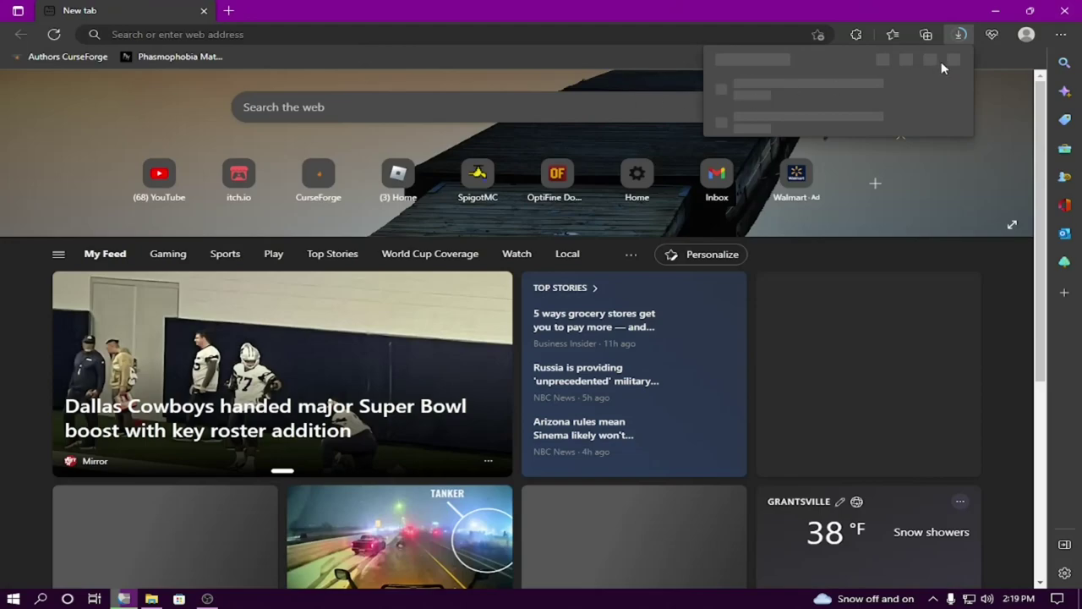
click(882, 58)
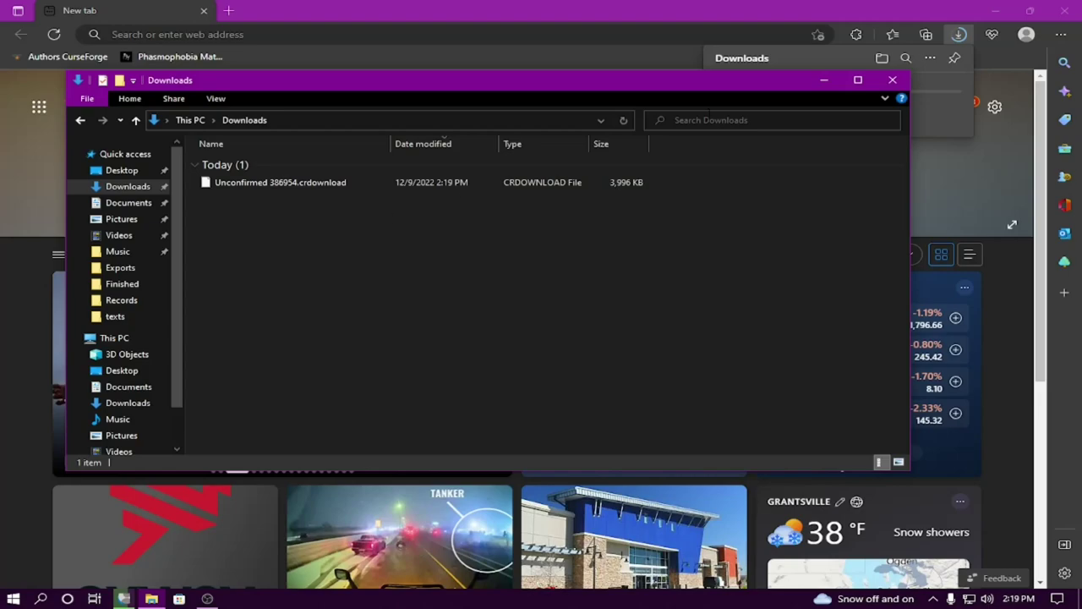
click(945, 116)
click(943, 81)
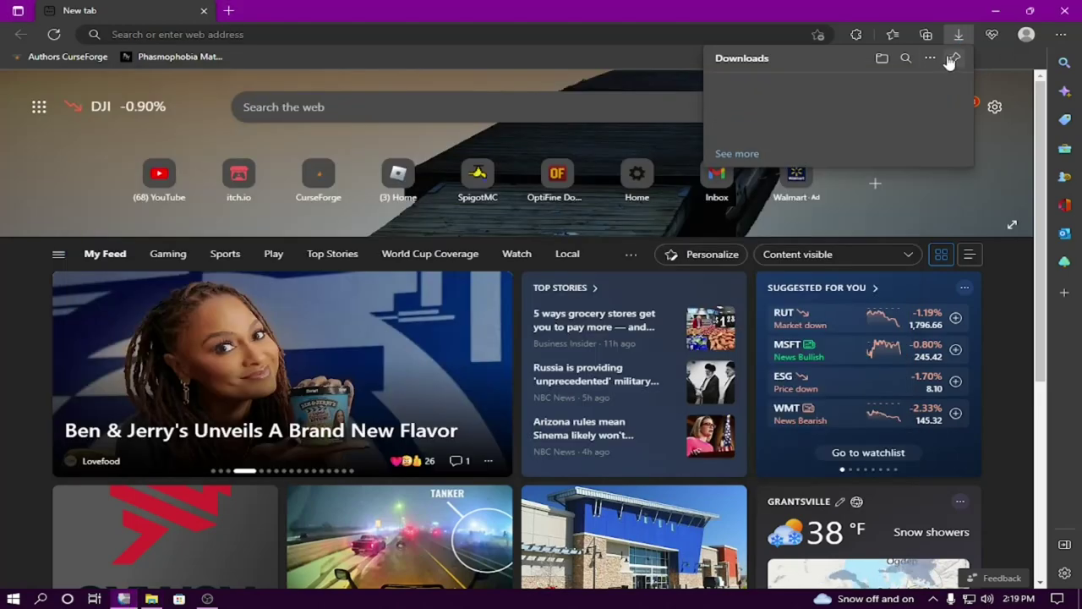
Close the Microsoft Edge window and the File Explorer window showing the Downloads folder
drag(951, 12, 1064, 7)
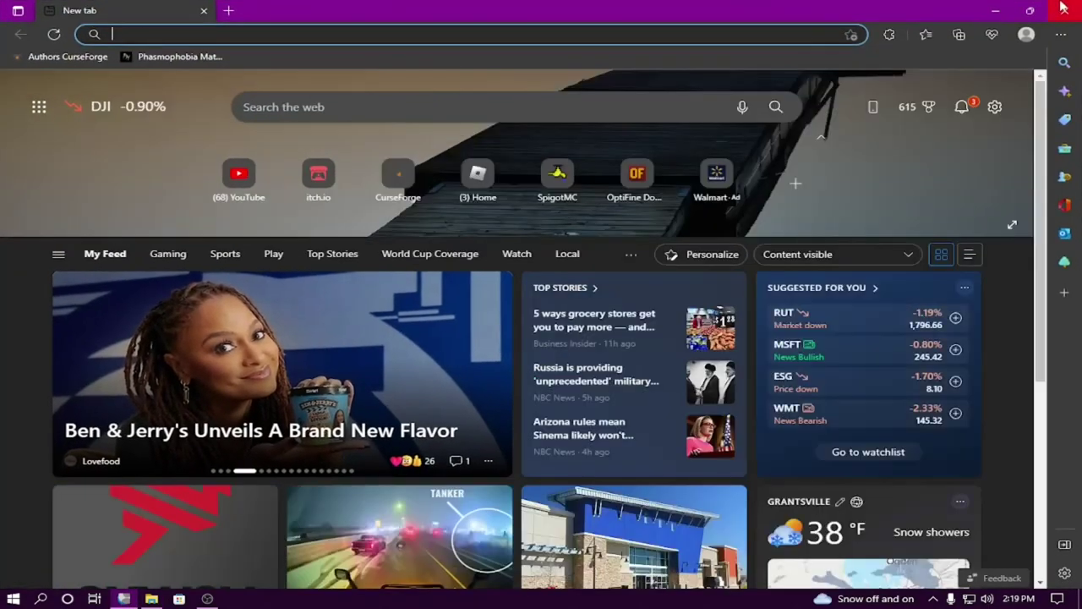
click(1063, 7)
click(813, 81)
drag(482, 201, 562, 257)
click(152, 597)
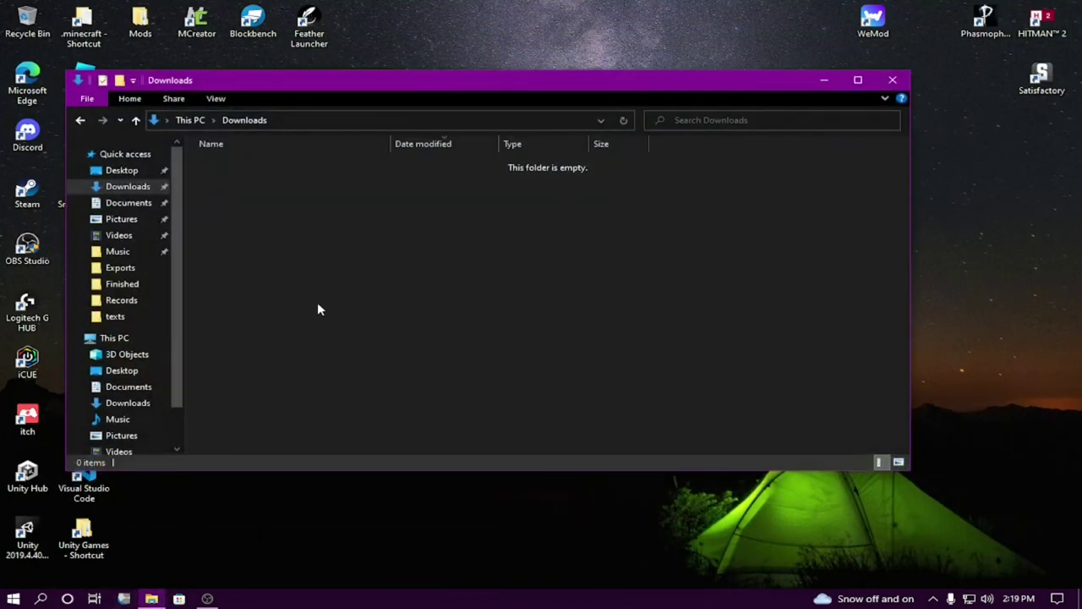
click(892, 80)
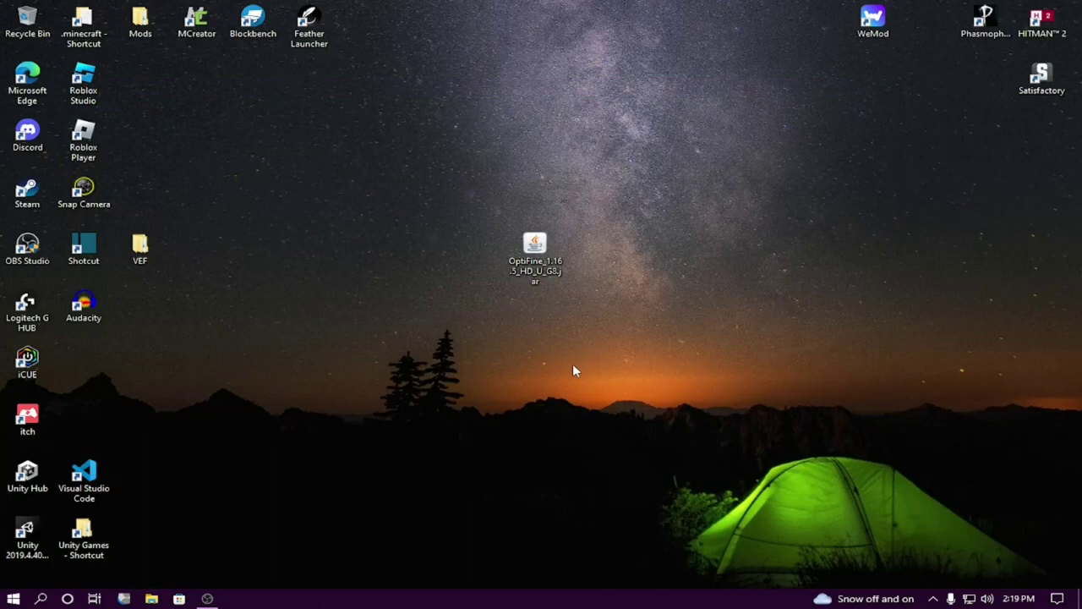
Run OptiFine_1.16.5_HD_U_G8.jar from the desktop and install OptiFine HD Ultra G8 for Minecraft 1.16.5 in the default folder
double_click(533, 258)
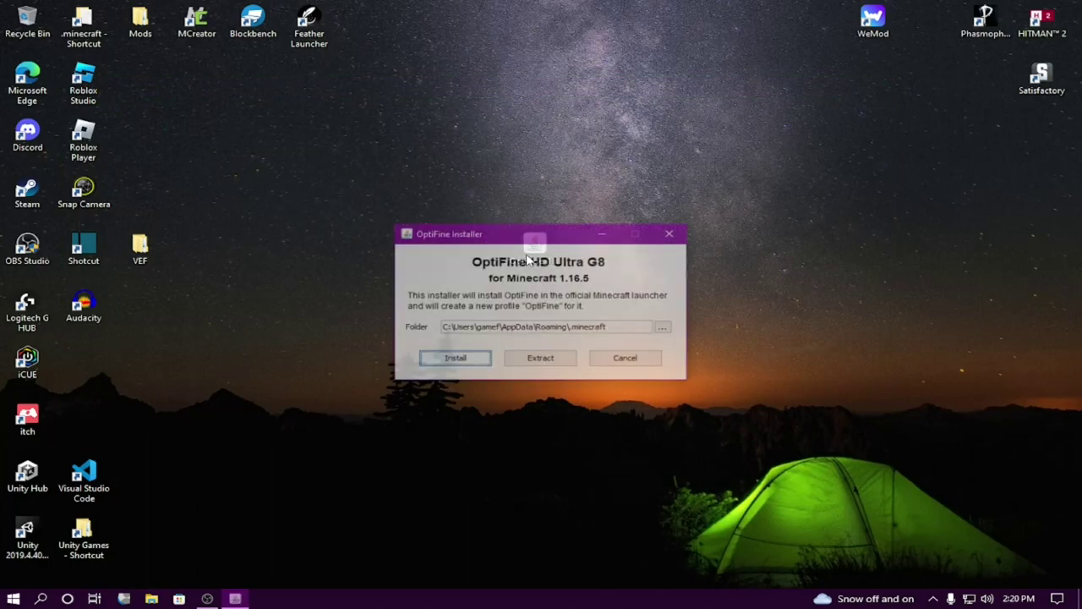
mouse_move(531, 234)
mouse_down()
mouse_move(541, 229)
mouse_move(523, 226)
mouse_move(533, 224)
mouse_up()
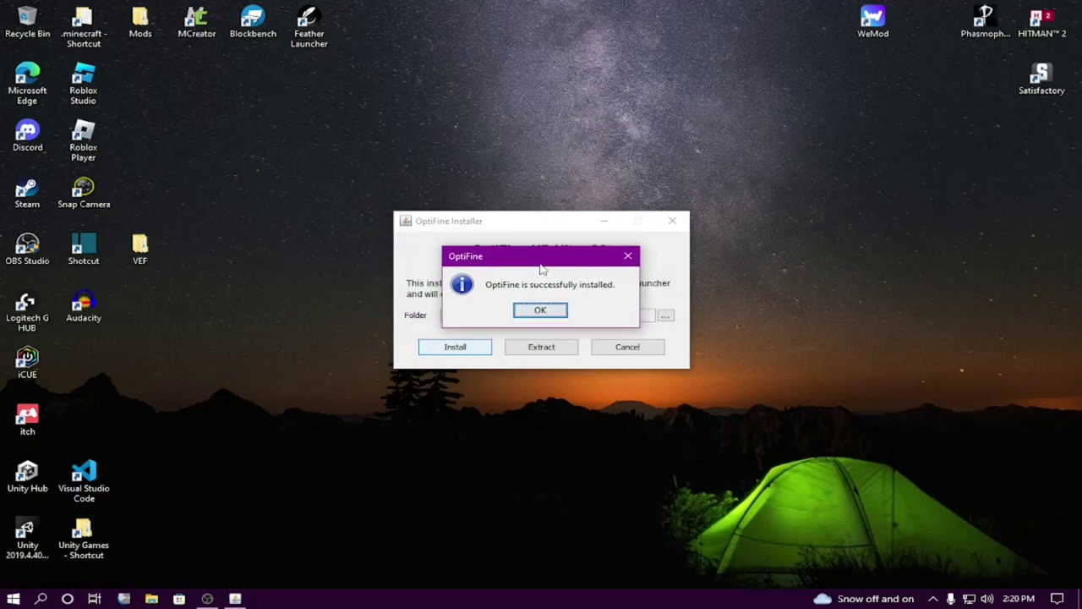
drag(548, 265, 551, 261)
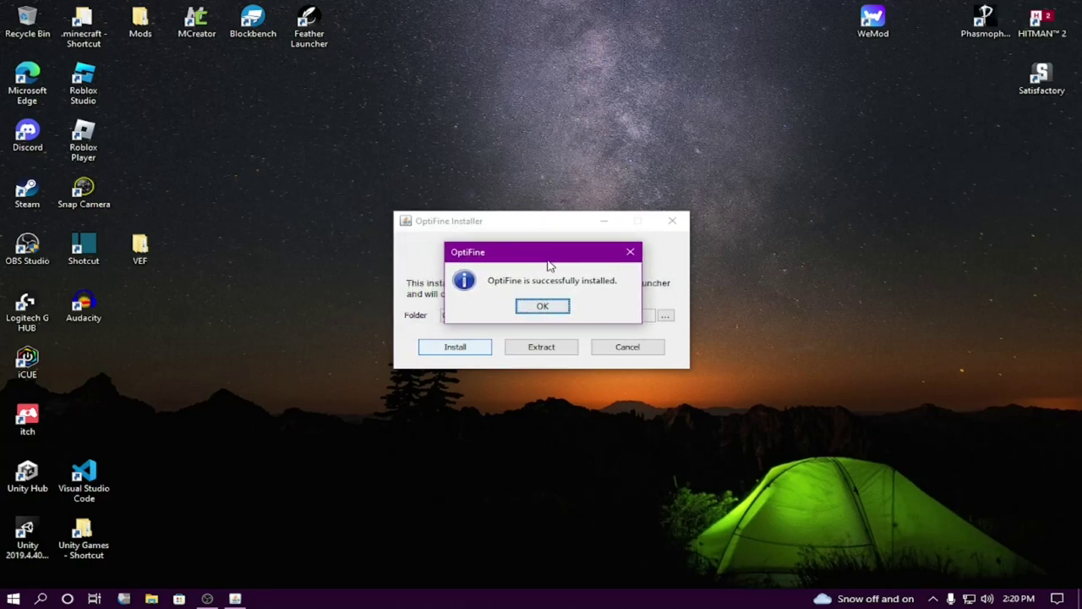
click(542, 306)
mouse_move(589, 355)
mouse_down()
mouse_move(536, 278)
mouse_move(522, 212)
mouse_move(594, 363)
mouse_up()
click(595, 363)
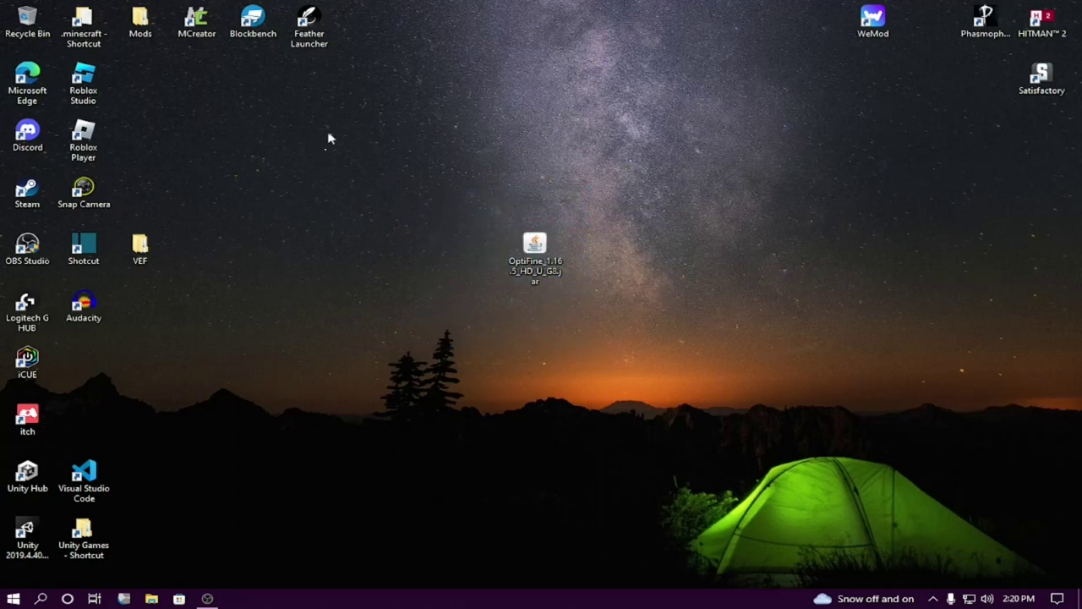
Move OptiFine_1.16.5_HD_U_G8.jar from the desktop into the Optifine folder inside Mods, replacing the existing copy, and close the folder window
double_click(140, 21)
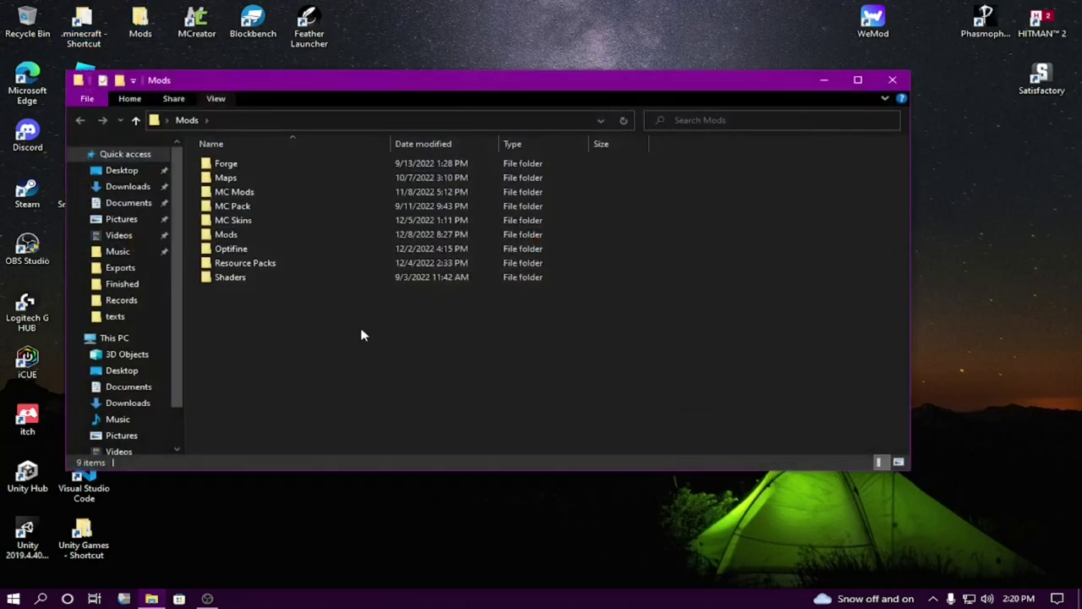
double_click(259, 248)
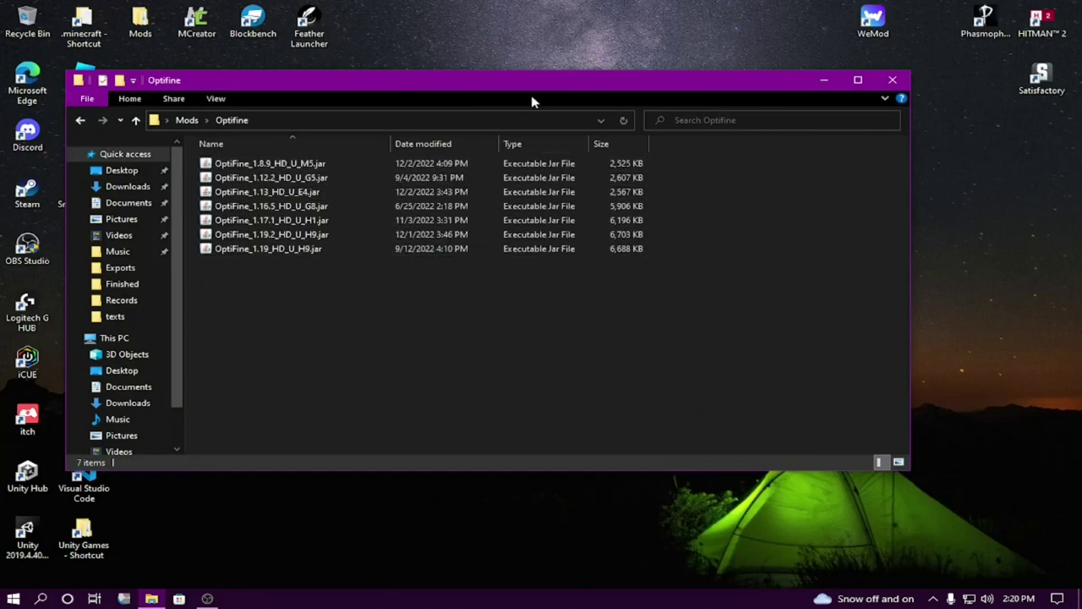
drag(548, 85, 630, 272)
drag(534, 243, 697, 517)
click(342, 212)
drag(621, 274, 576, 99)
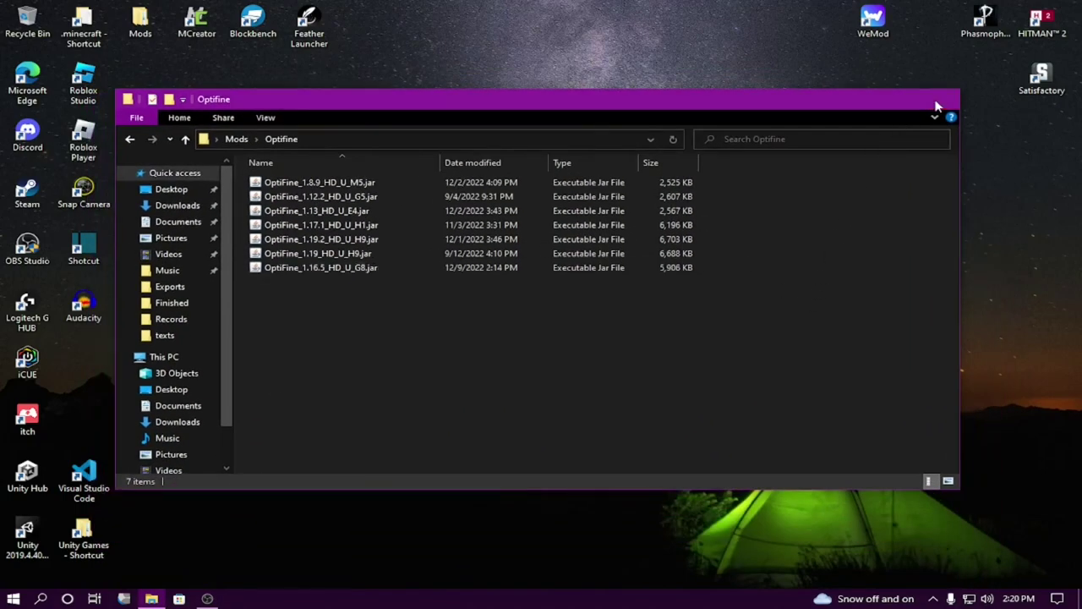
click(941, 100)
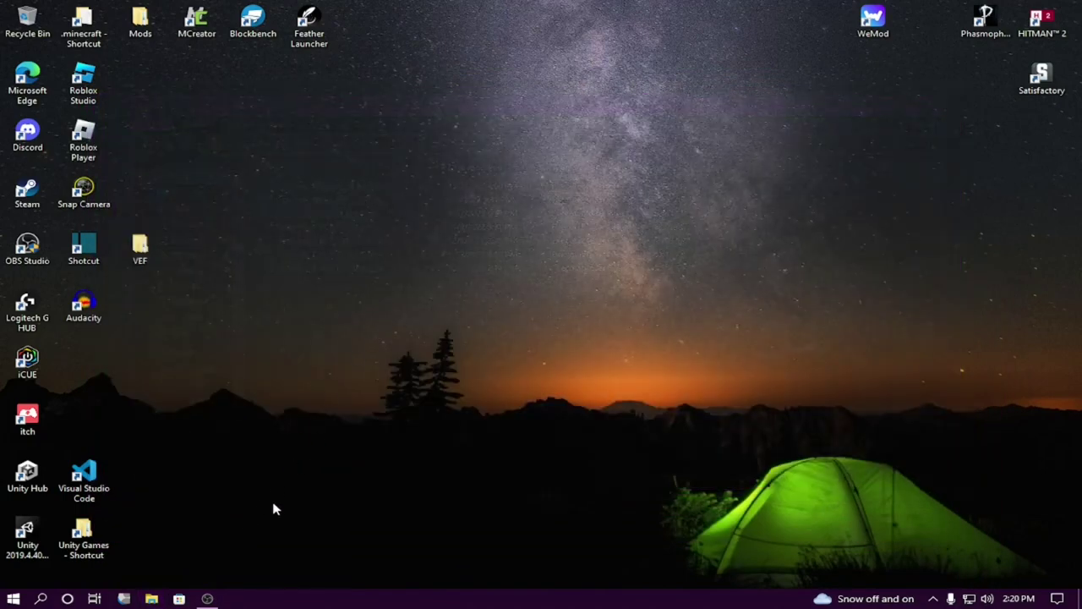
Search Windows for minecraft, open the Minecraft Launcher and keep it as a smaller window on the desktop
click(14, 599)
text(minecraft)
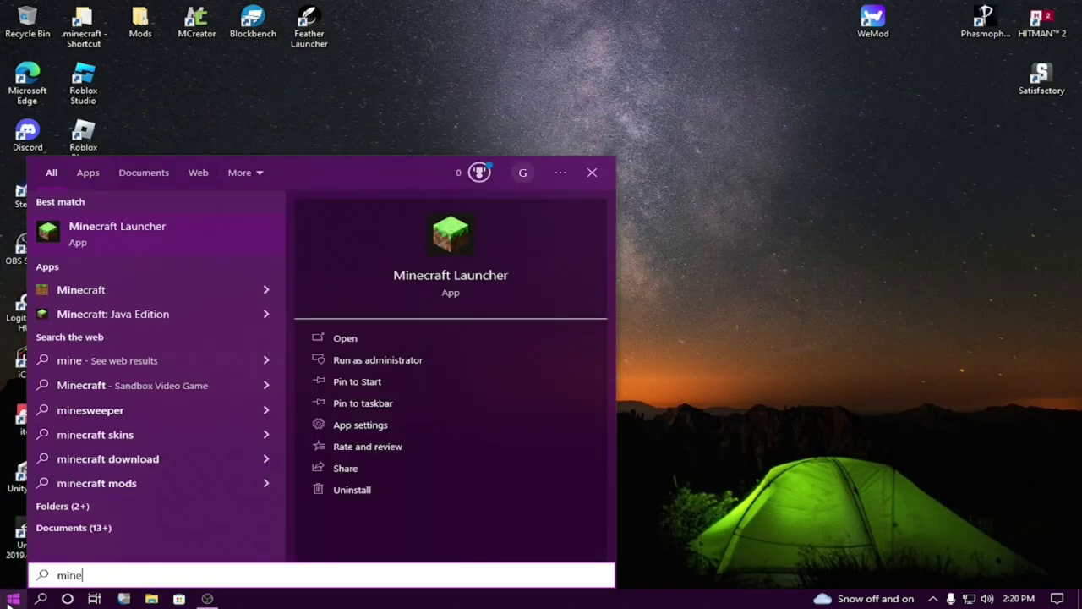
key(Return)
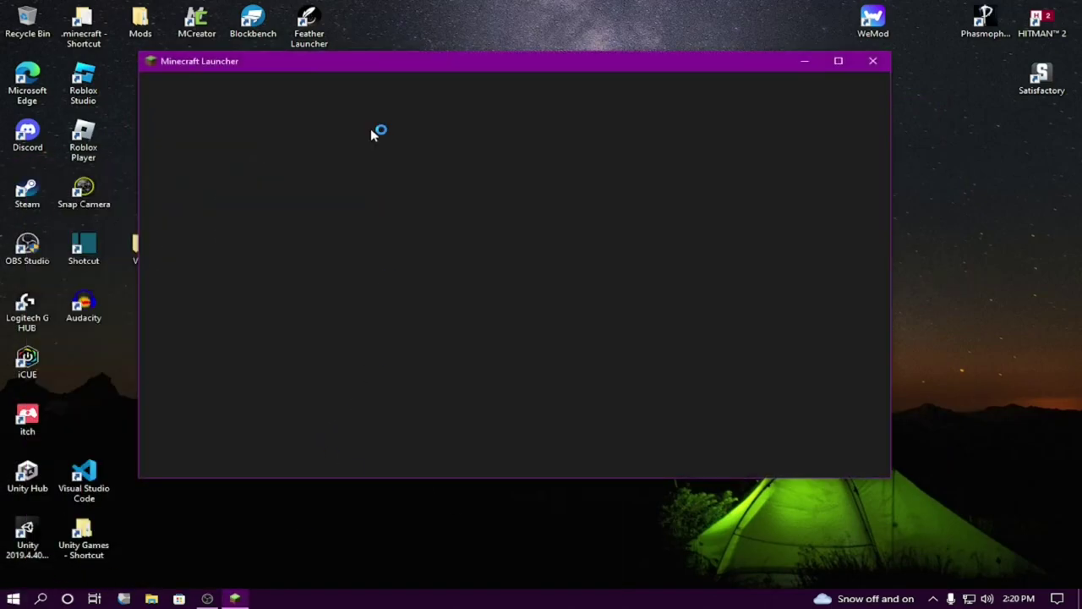
drag(423, 67, 461, 87)
double_click(465, 93)
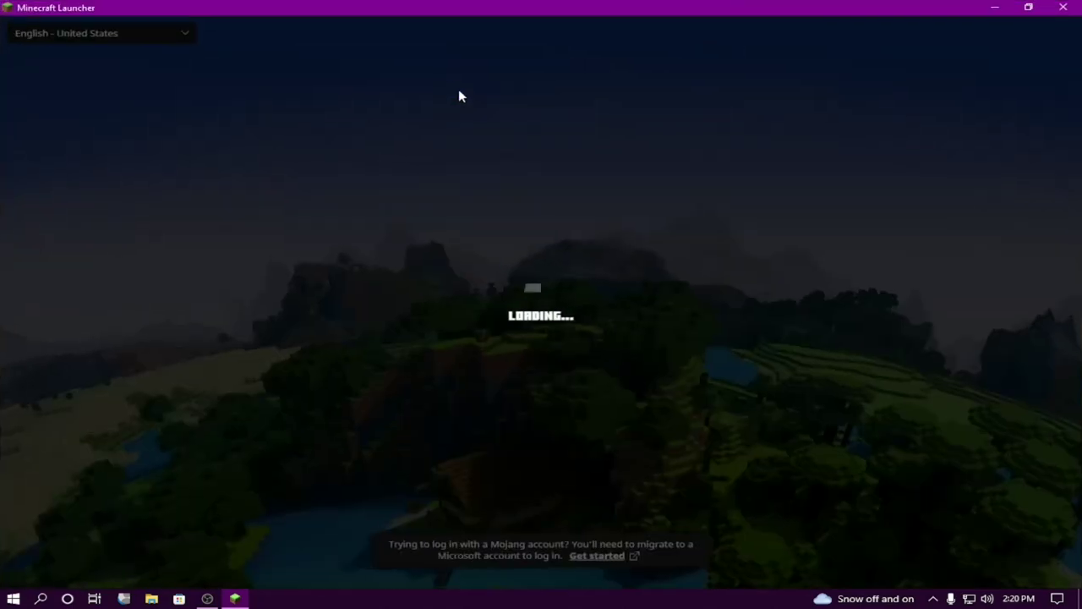
double_click(571, 17)
double_click(590, 94)
double_click(607, 6)
mouse_move(580, 91)
mouse_down()
mouse_move(570, 92)
mouse_move(580, 99)
mouse_up()
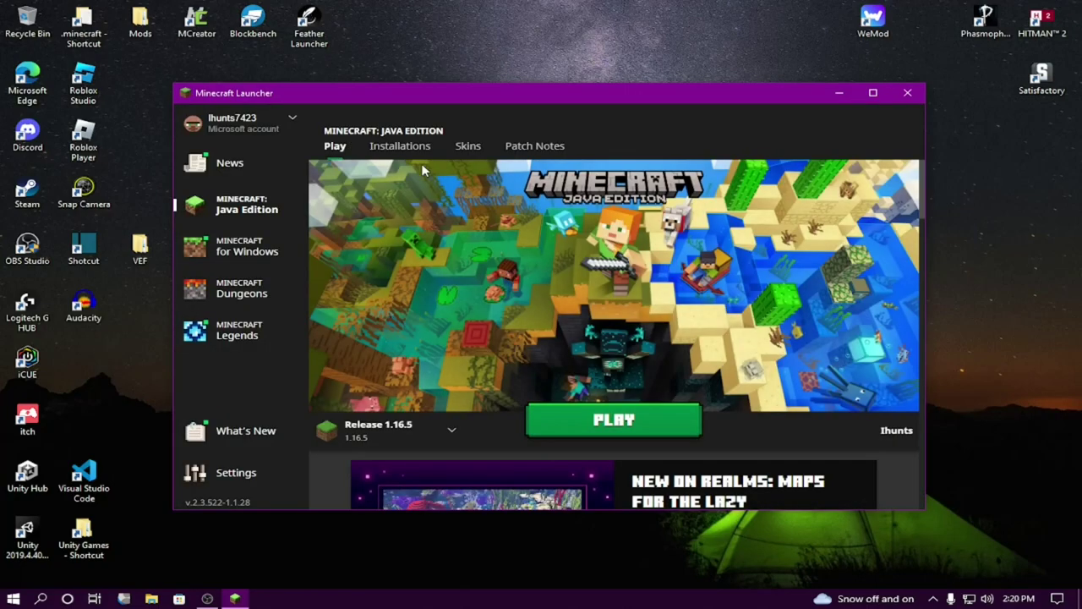
Select the OptiFine installation with version 1.16.5-OptiFine_HD_U_G8 as the one to play
click(427, 427)
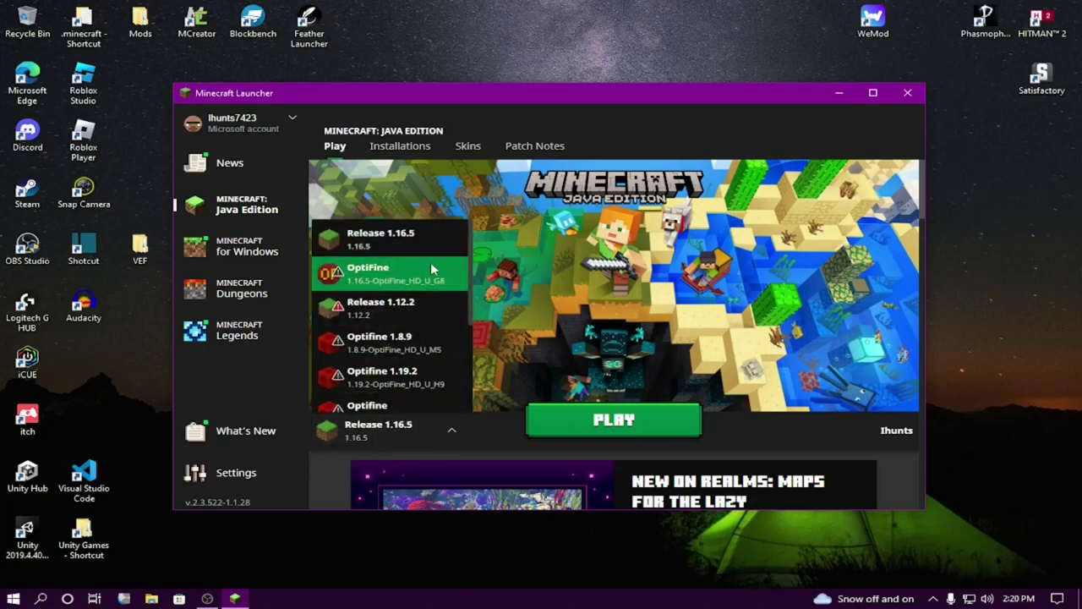
click(425, 272)
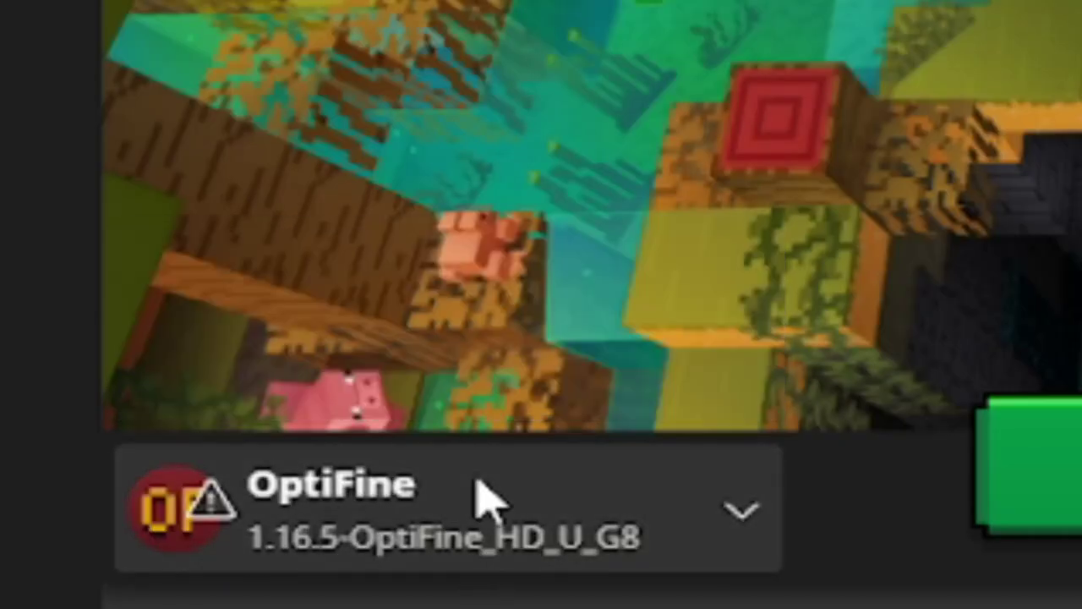
click(478, 488)
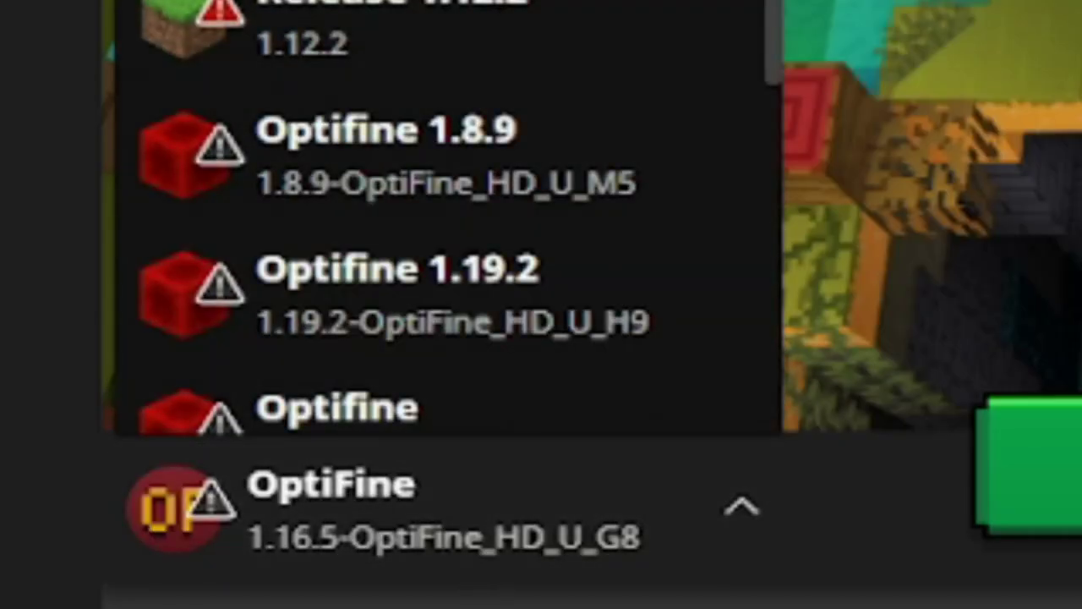
click(496, 536)
click(496, 536)
key(Escape)
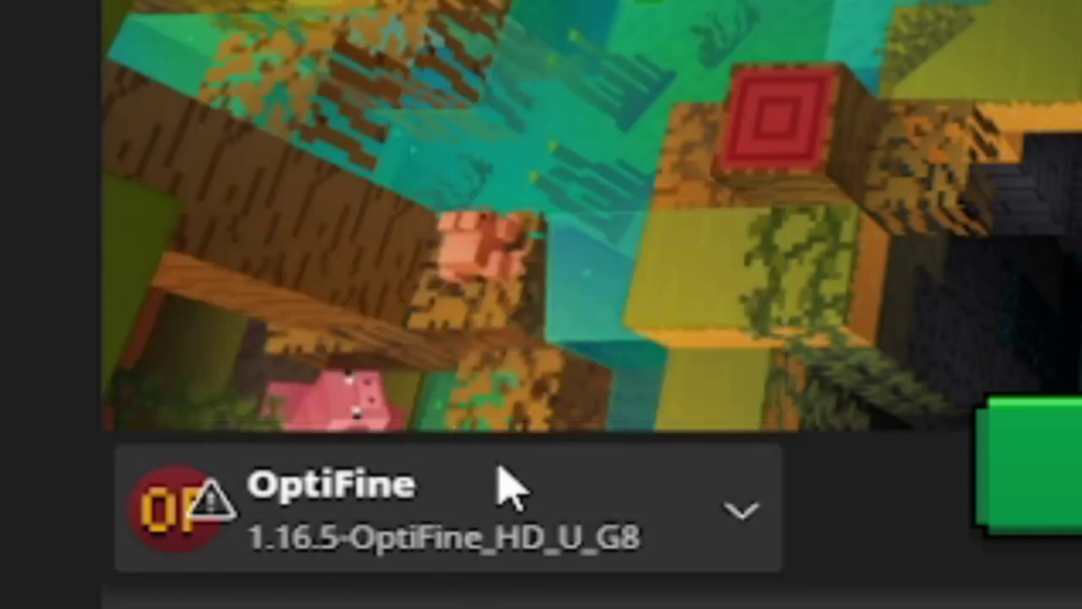
click(507, 483)
click(425, 464)
click(388, 420)
click(378, 289)
click(492, 428)
click(493, 428)
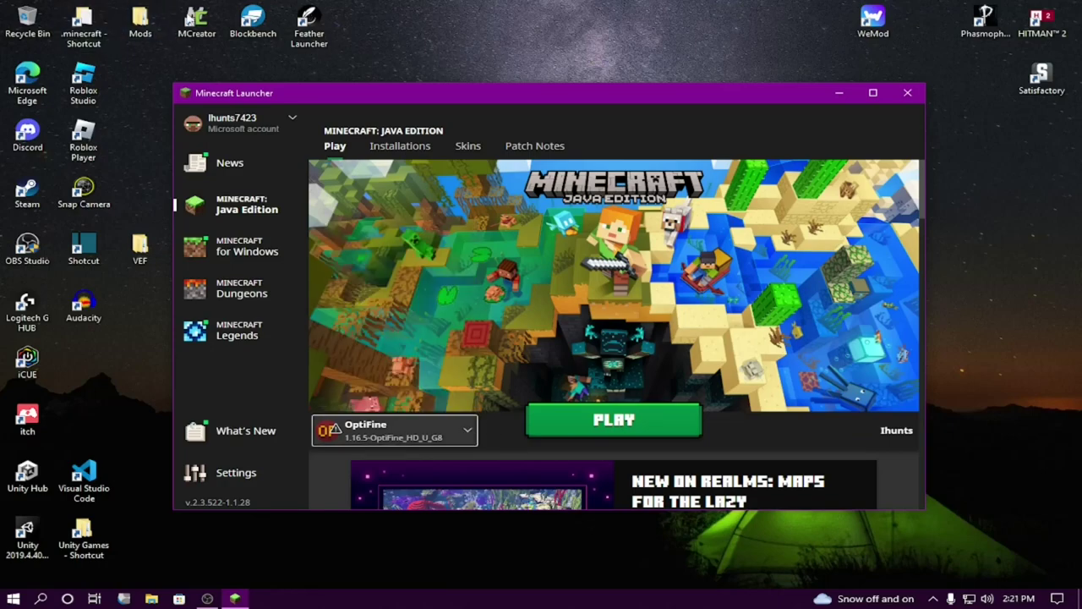
click(479, 429)
click(481, 428)
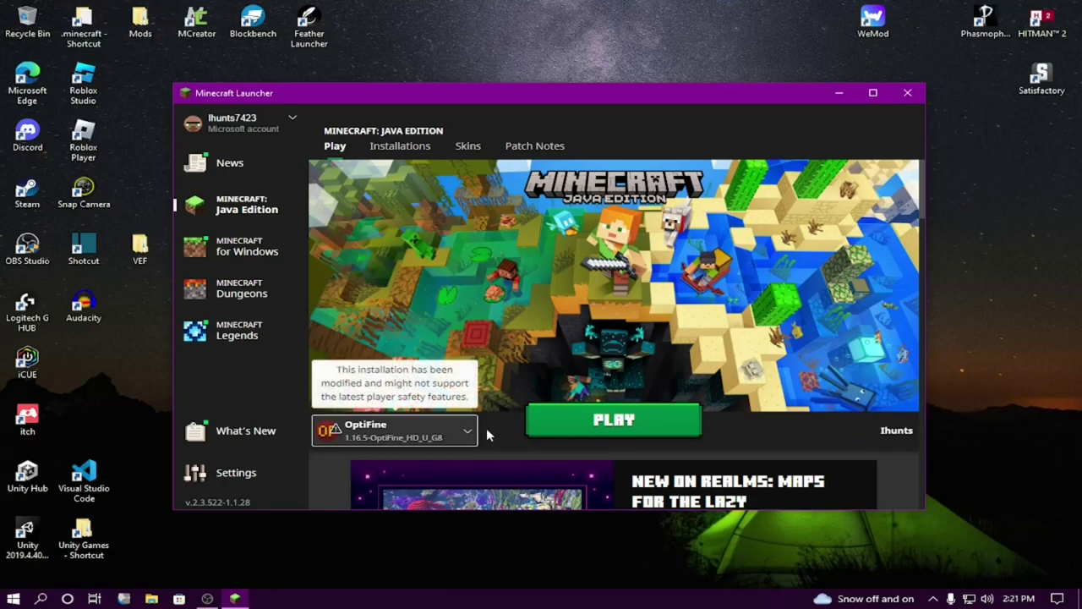
Start a new Java Edition installation and set its version to release 1.16.5-OptiFine_HD_U_G8
click(399, 145)
click(338, 147)
click(396, 147)
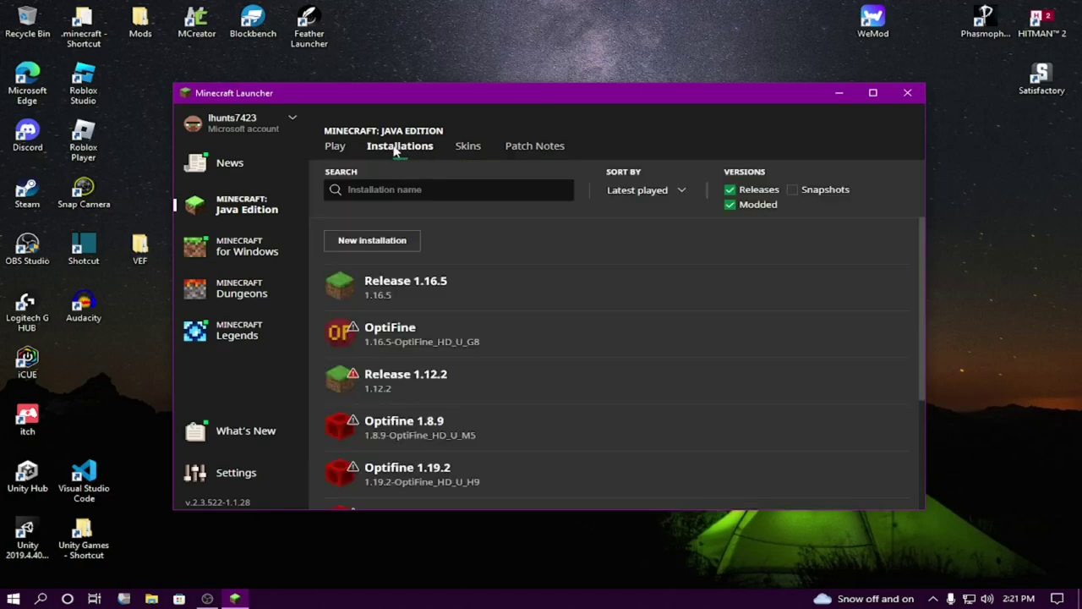
click(372, 241)
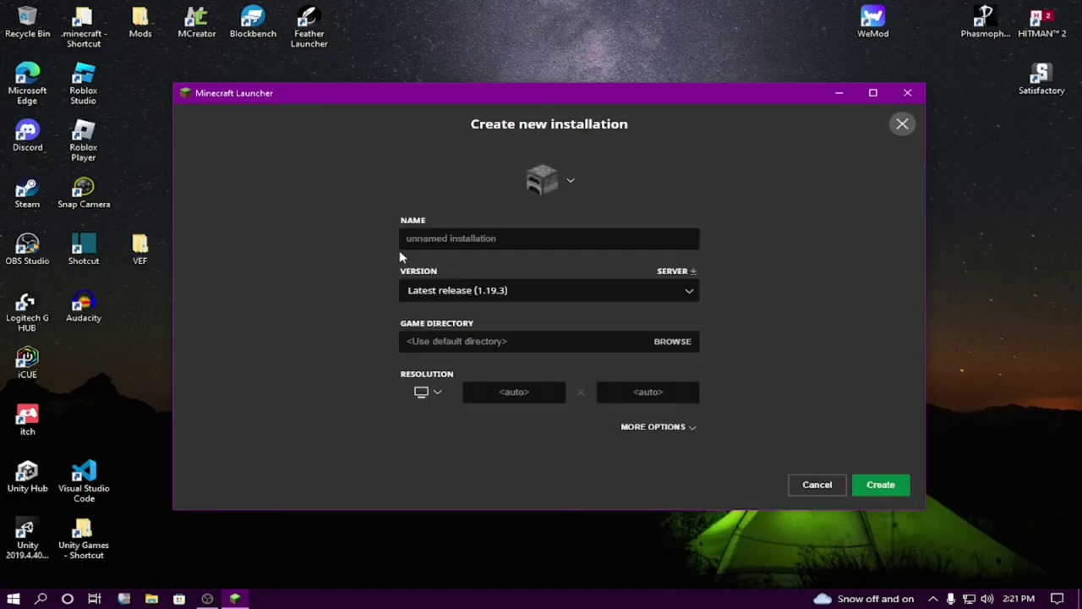
click(547, 290)
text(1.16.5)
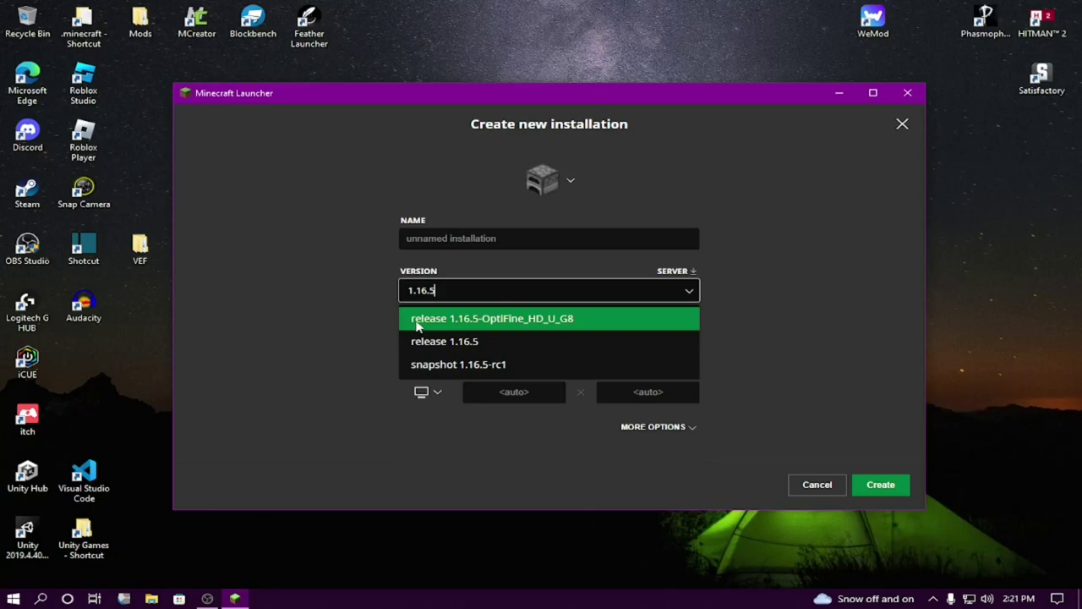
click(522, 324)
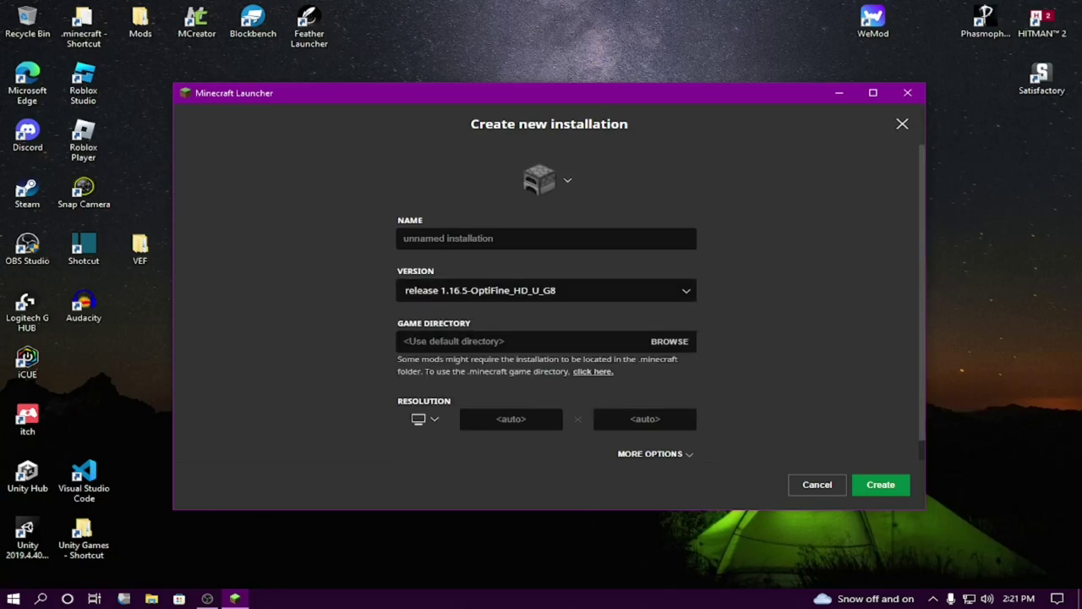
Give the new installation the red block icon and name it Optifine 1.16.5
click(541, 184)
click(674, 392)
text(Optifine 1.16.5)
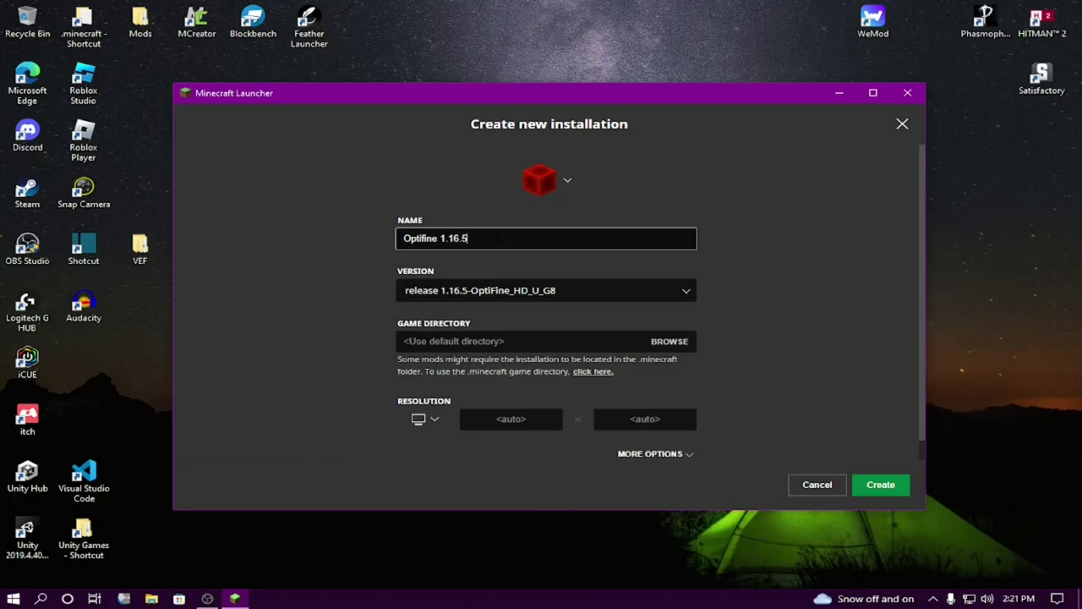
Set the memory value in the JVM arguments to -Xmx4G and create the installation
click(652, 453)
click(426, 435)
key(BackSpace)
text(4)
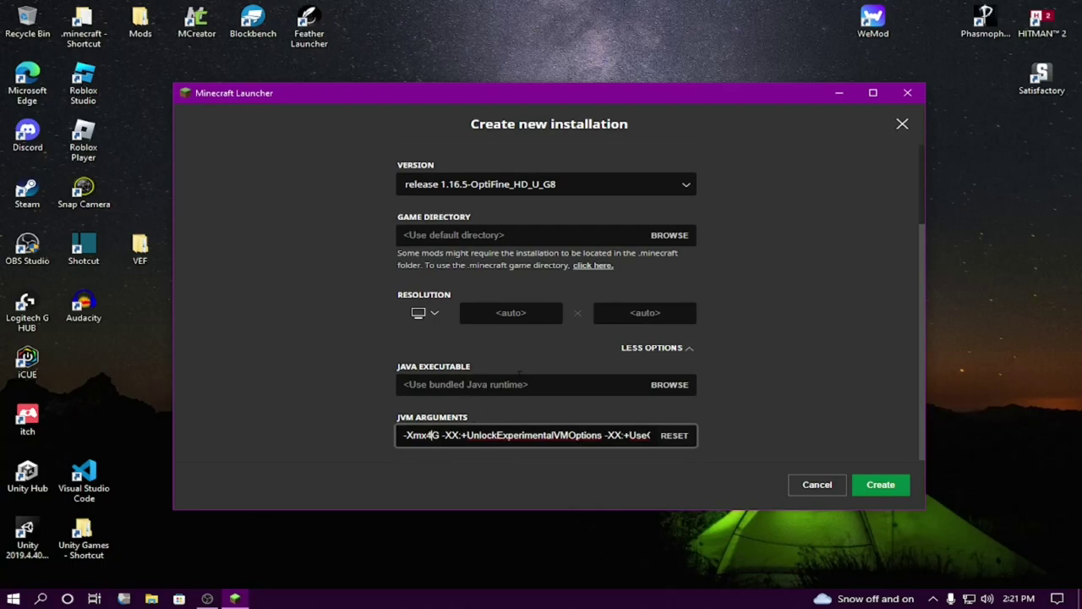
click(687, 348)
click(880, 485)
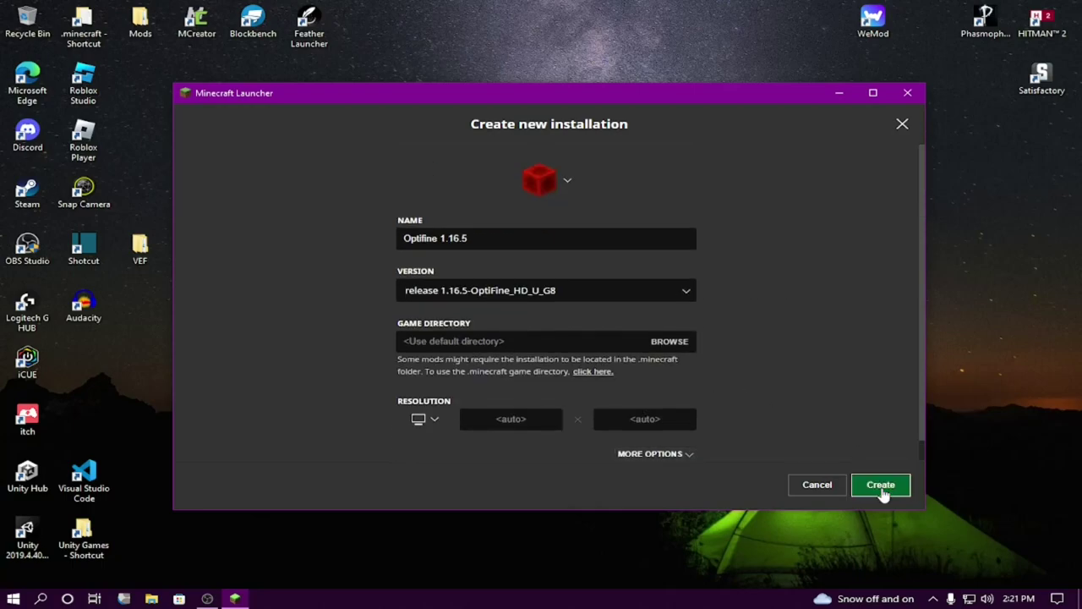
Find the new Optifine 1.16.5 installation and select it as the version to play
scroll(647, 268, down, 3)
scroll(715, 387, up, 3)
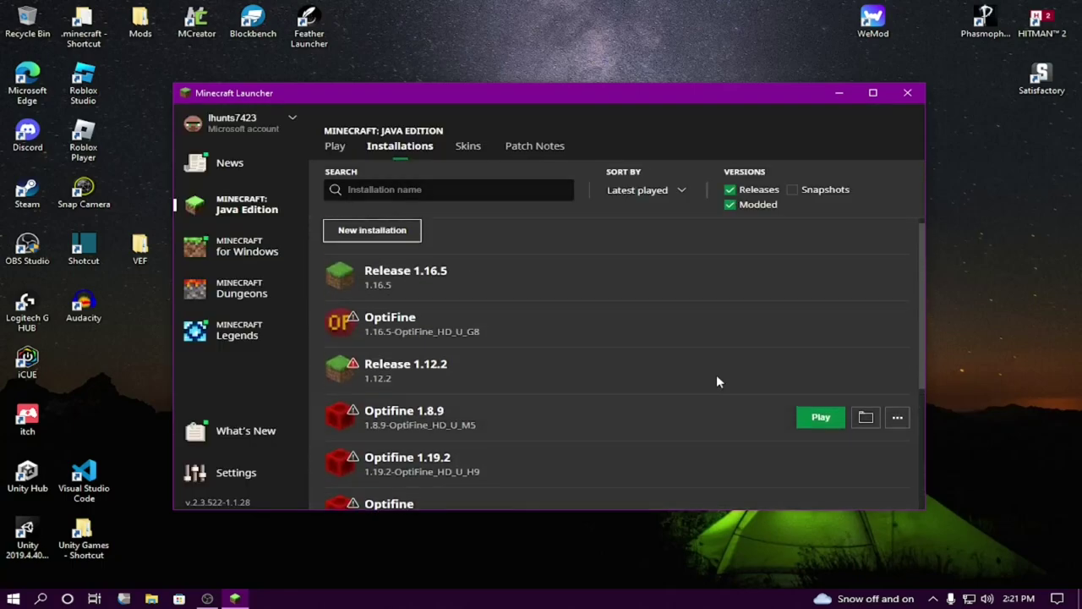
scroll(717, 286, down, 3)
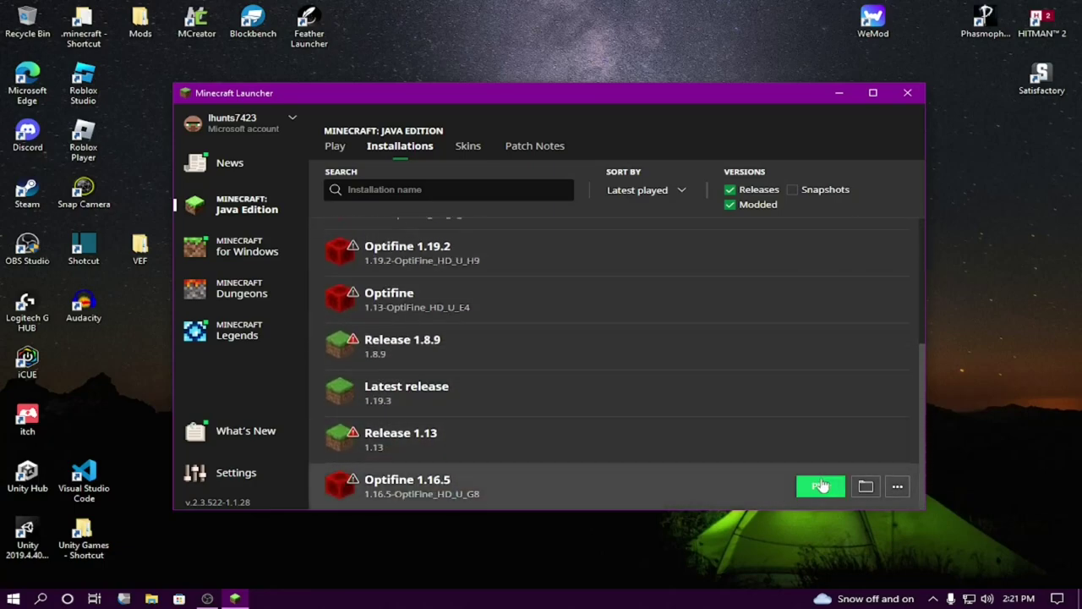
click(337, 146)
click(389, 429)
scroll(396, 321, down, 5)
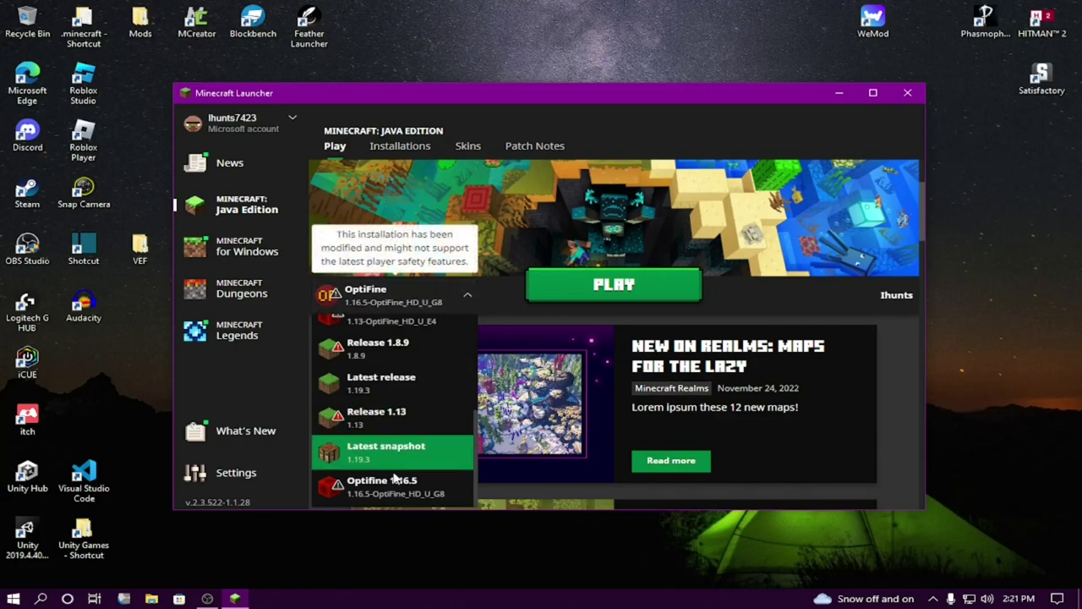
click(393, 480)
scroll(501, 457, up, 2)
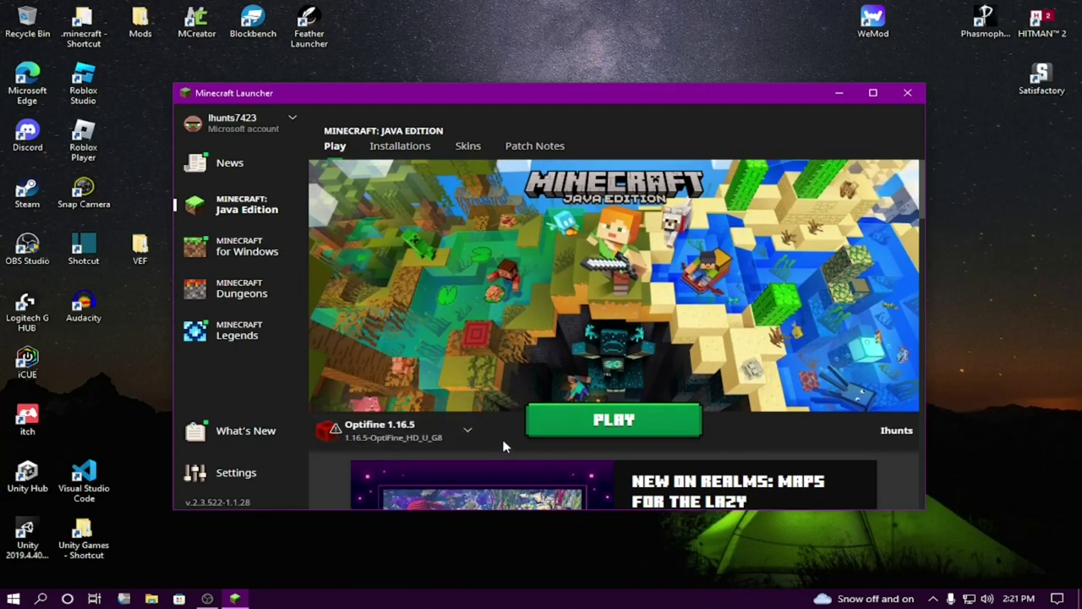
Launch the Optifine 1.16.5 installation, accepting the modified-installation risks and suppressing further warnings for it
click(542, 429)
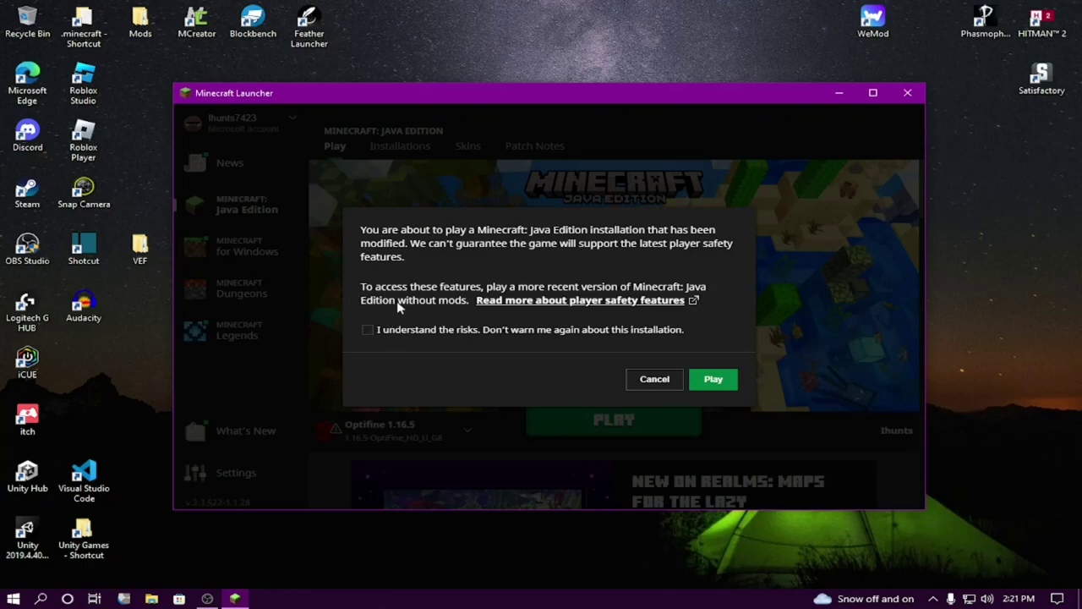
click(393, 334)
click(723, 383)
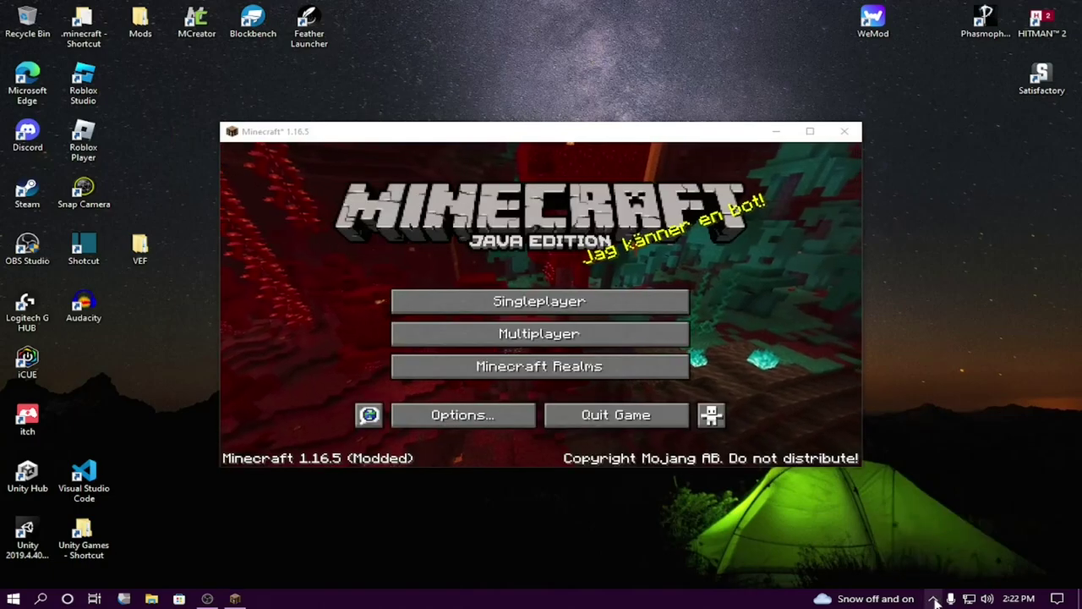
click(934, 599)
click(821, 348)
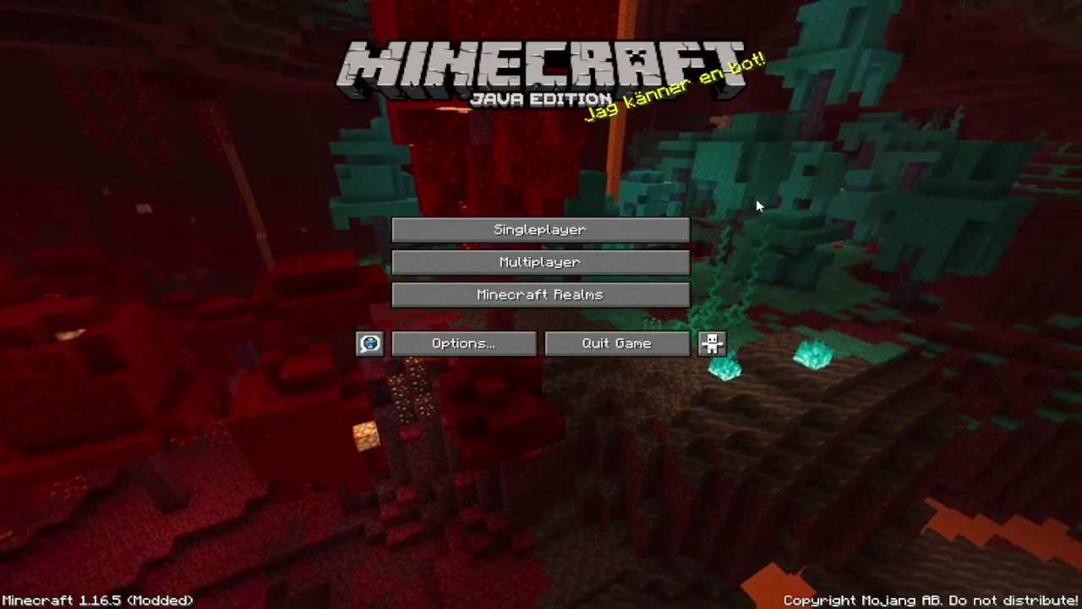
Rename the singleplayer world of Phasmophobia by NeoMc v3.0.4 to Phasmophobia and save it
click(580, 230)
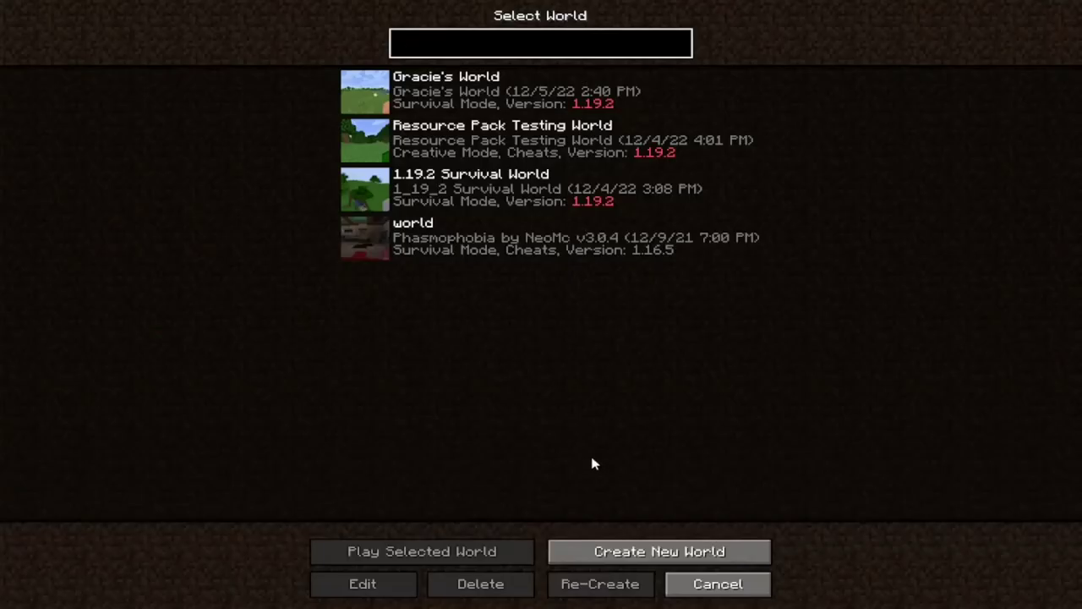
click(718, 583)
click(578, 224)
click(541, 236)
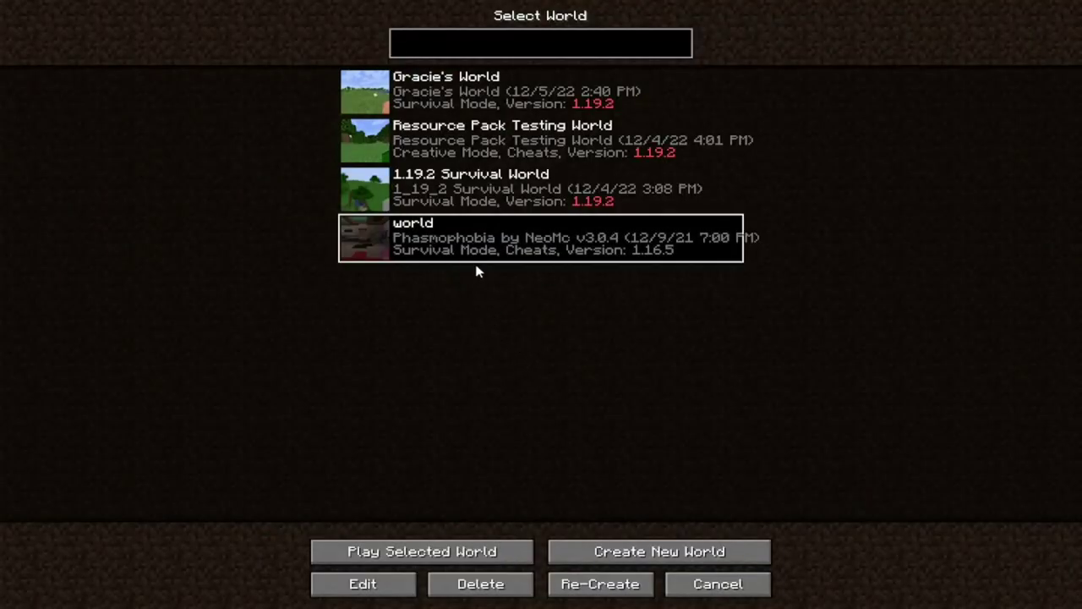
click(403, 584)
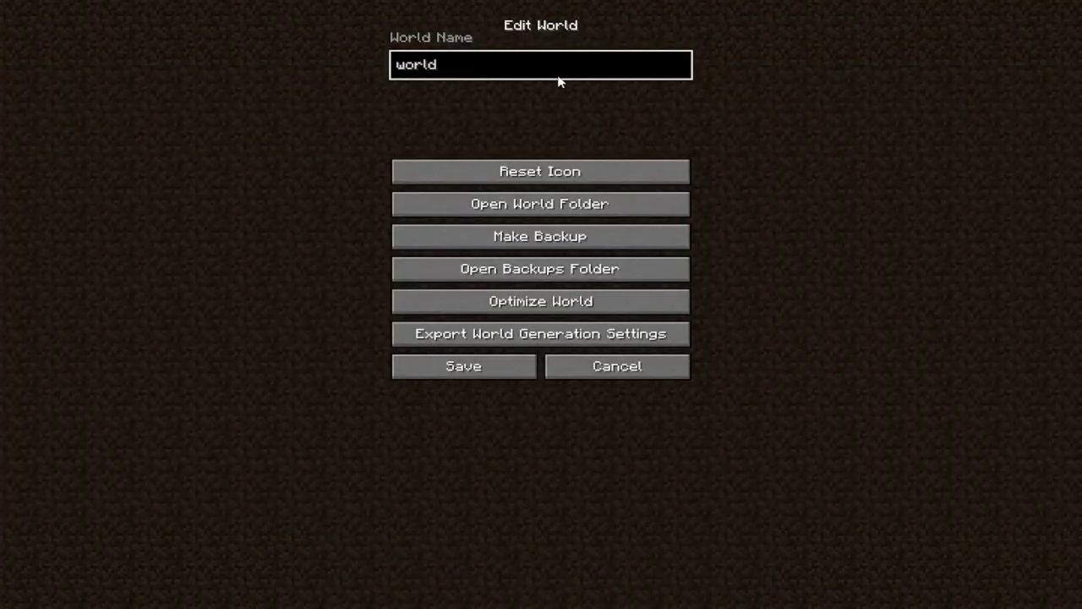
key(BackSpace)
key(BackSpace)
key(BackSpace)
key(BackSpace)
text(Phasmophobia)
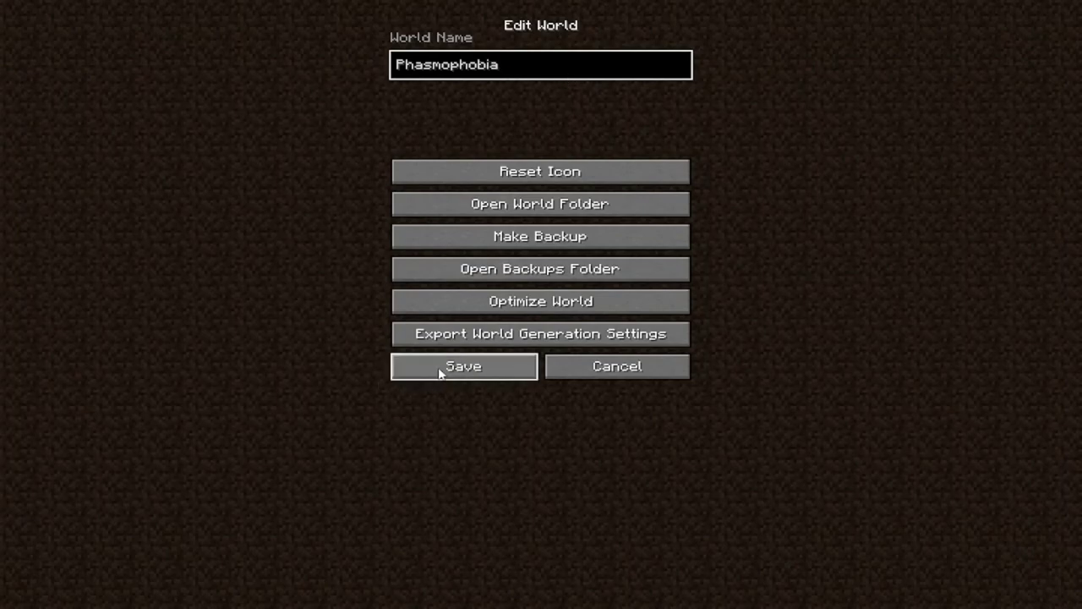
click(443, 370)
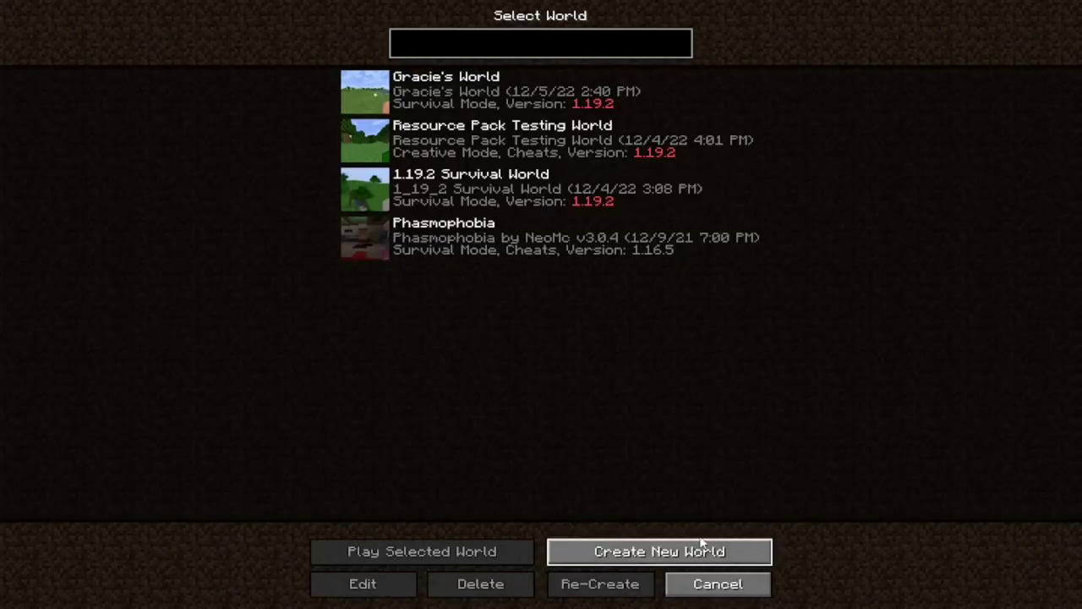
Return to the title screen, open the video settings and cycle Dynamic Lights through its options, ending on Fancy
click(728, 587)
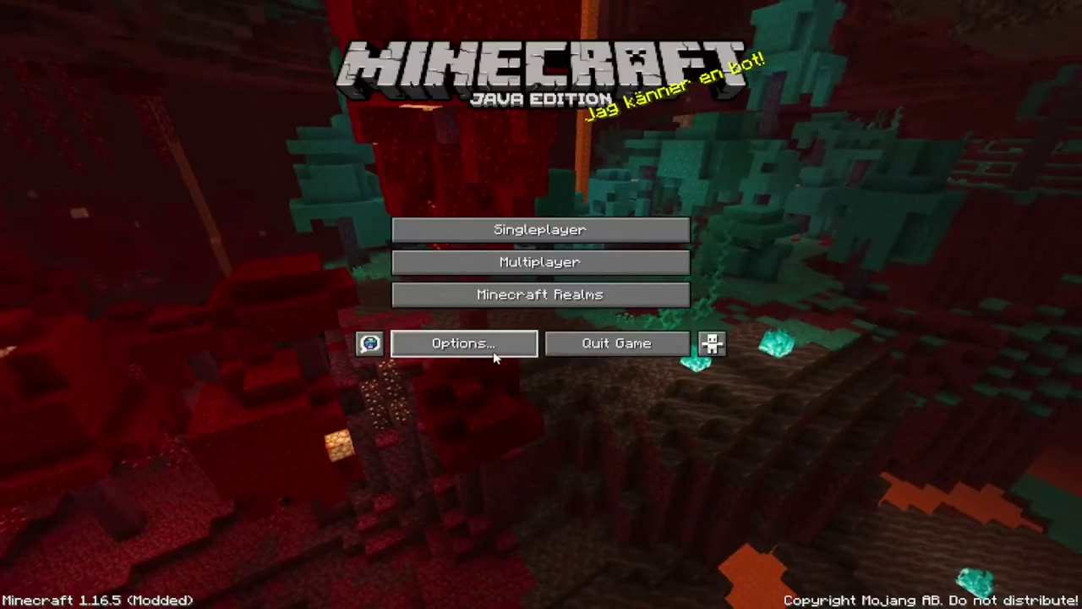
click(463, 343)
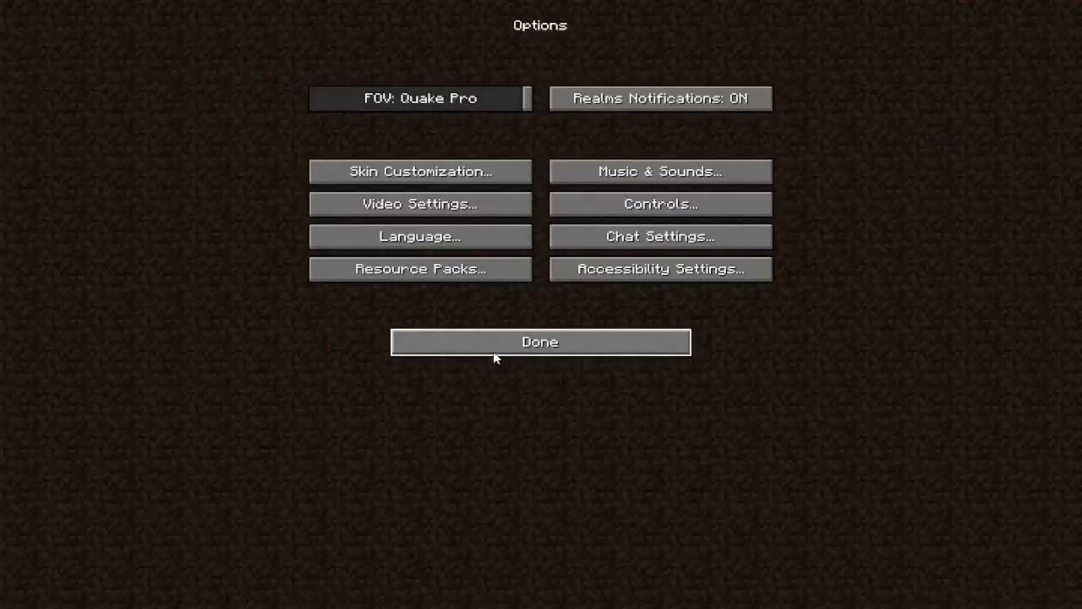
click(466, 201)
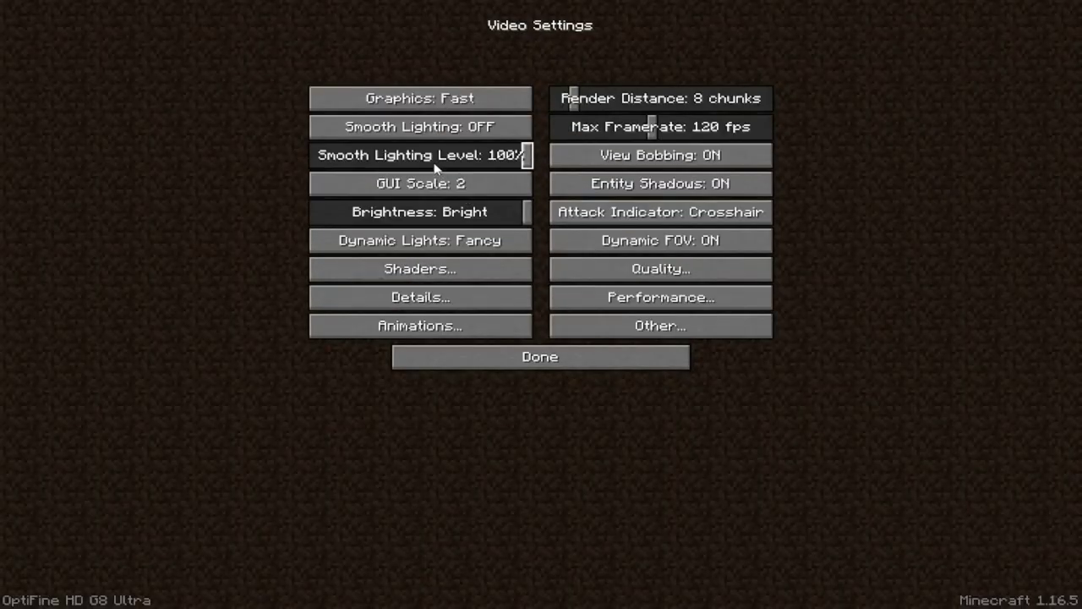
click(441, 239)
click(446, 240)
click(446, 240)
click(451, 241)
click(452, 241)
click(453, 241)
Look through the available shaders and the detail settings, leaving shaders off
click(407, 275)
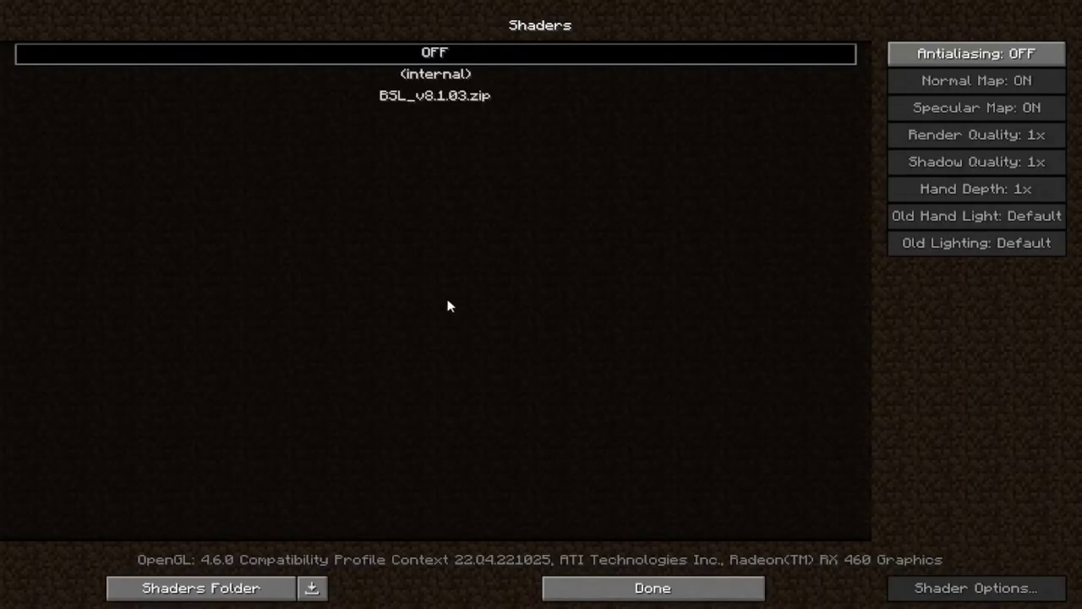
click(652, 591)
click(464, 300)
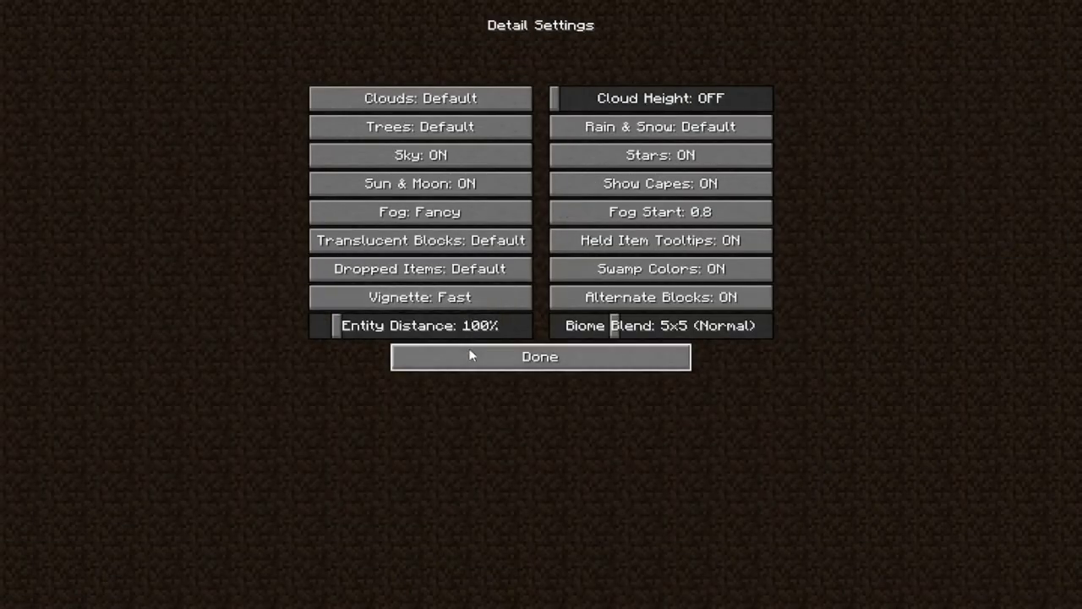
click(429, 355)
Turn the clouds off in the detail settings and return to the video settings
click(461, 296)
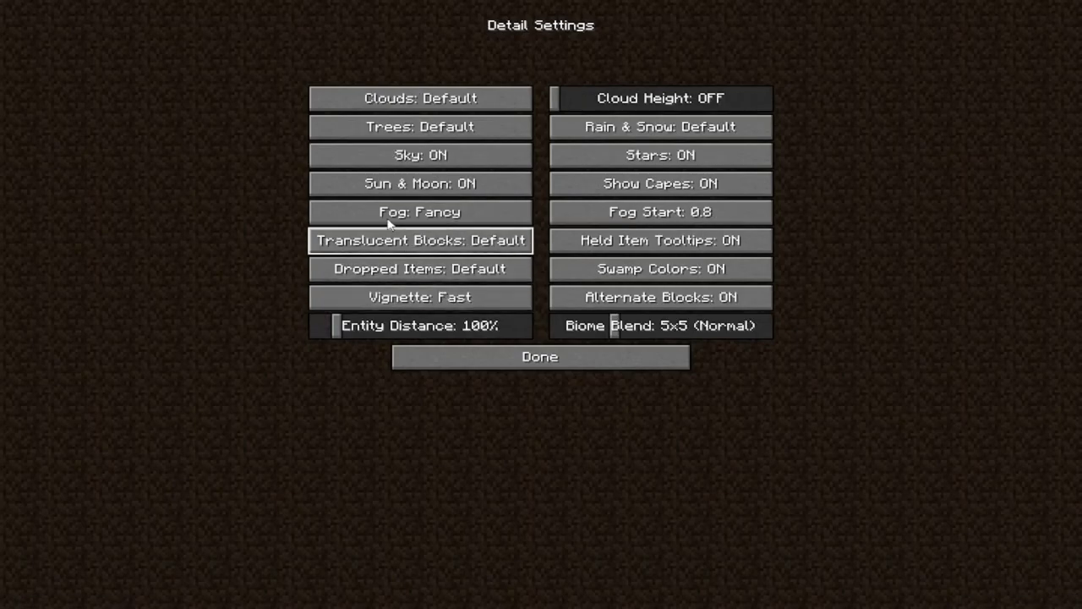
click(453, 98)
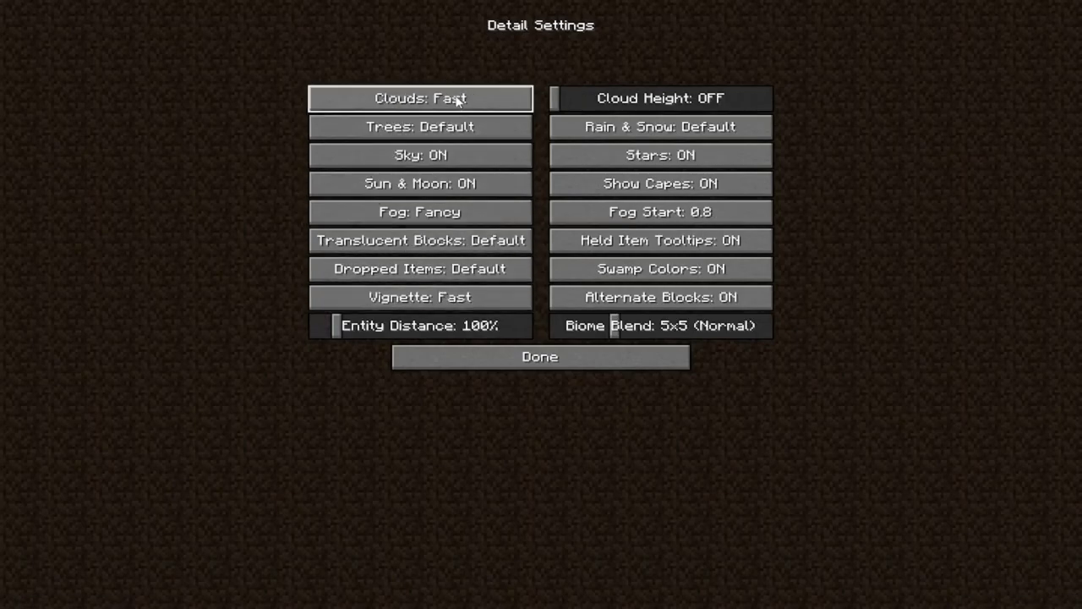
click(457, 99)
click(459, 102)
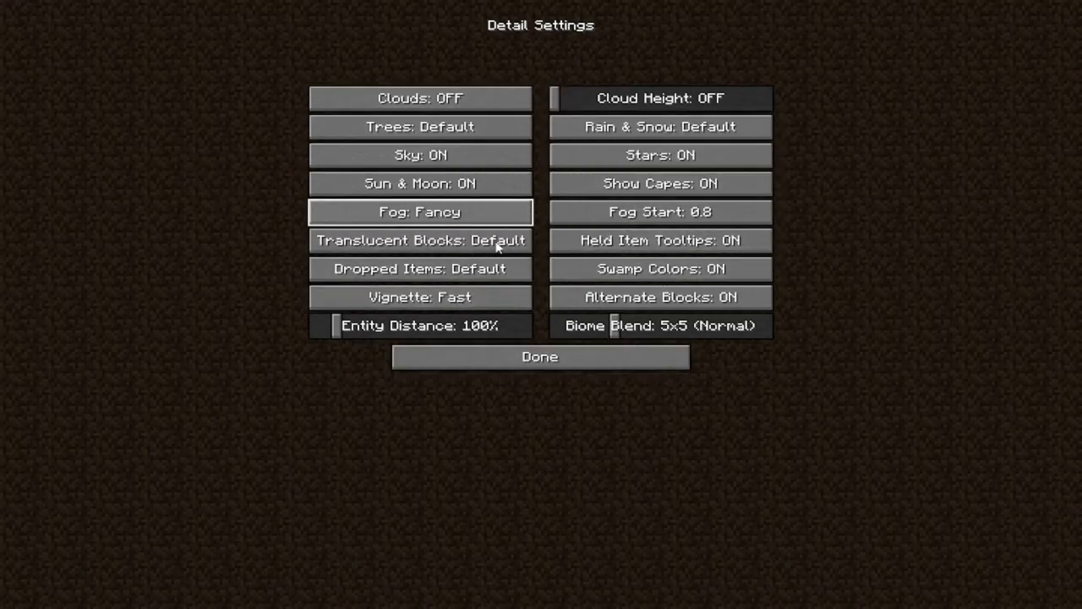
click(533, 362)
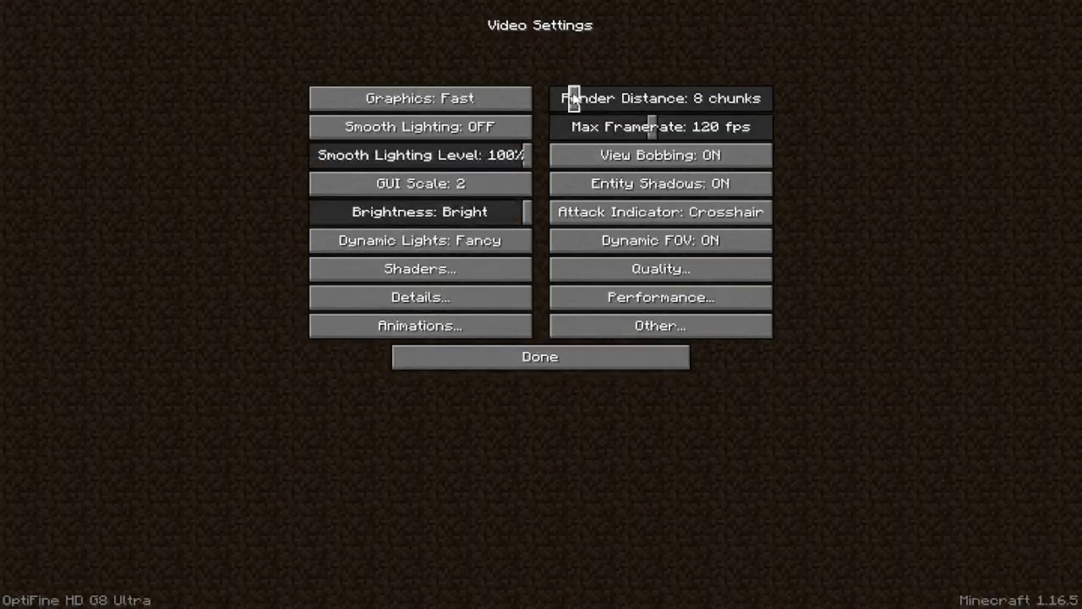
Set the render distance to 9 chunks and the graphics quality to Fancy
drag(574, 98, 576, 99)
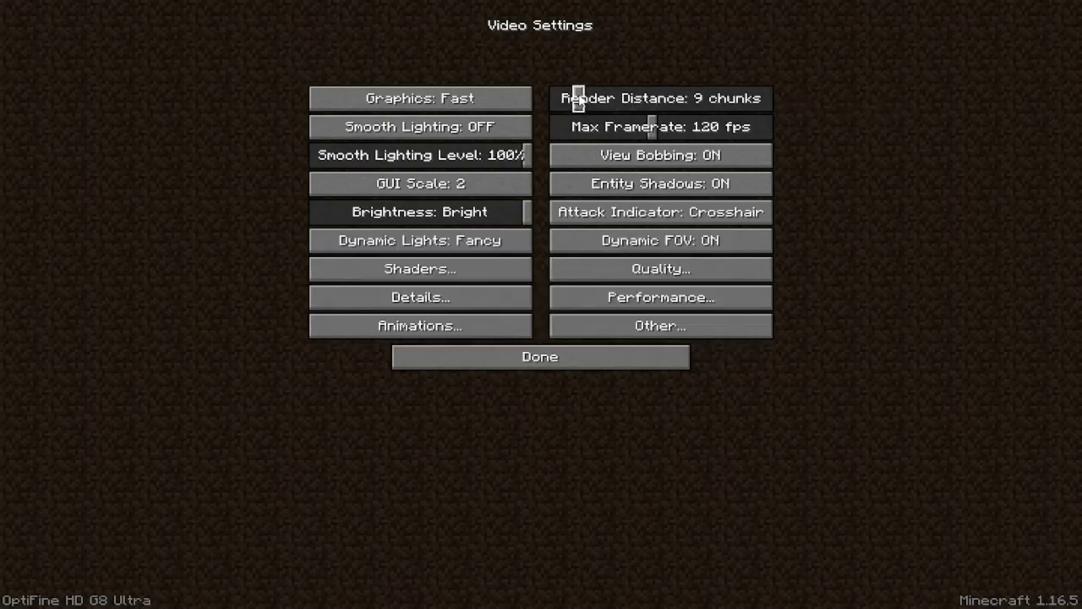
click(465, 104)
click(465, 103)
click(465, 104)
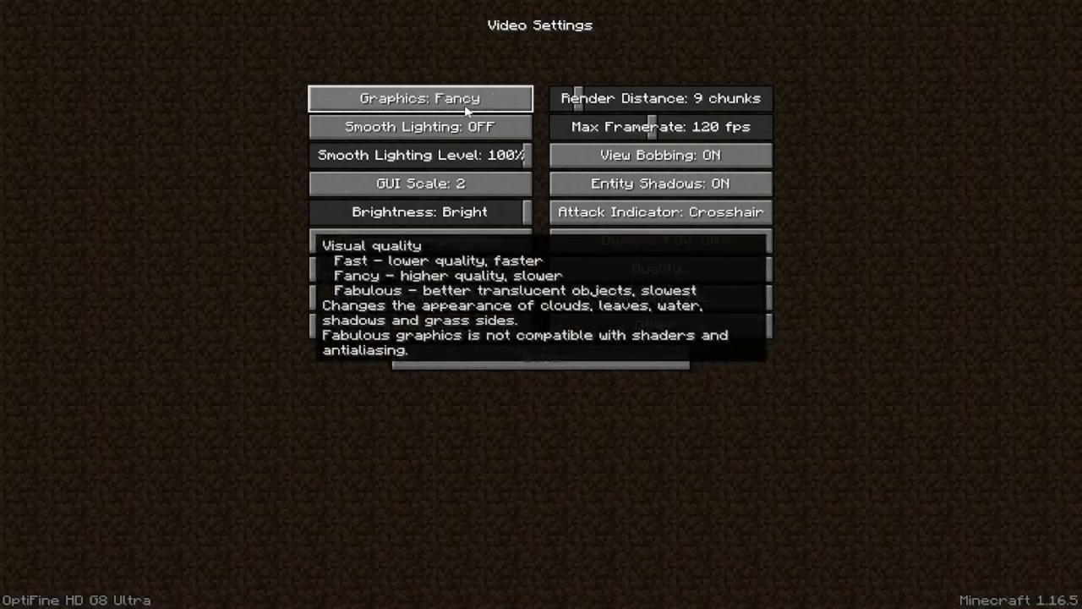
click(465, 105)
click(465, 105)
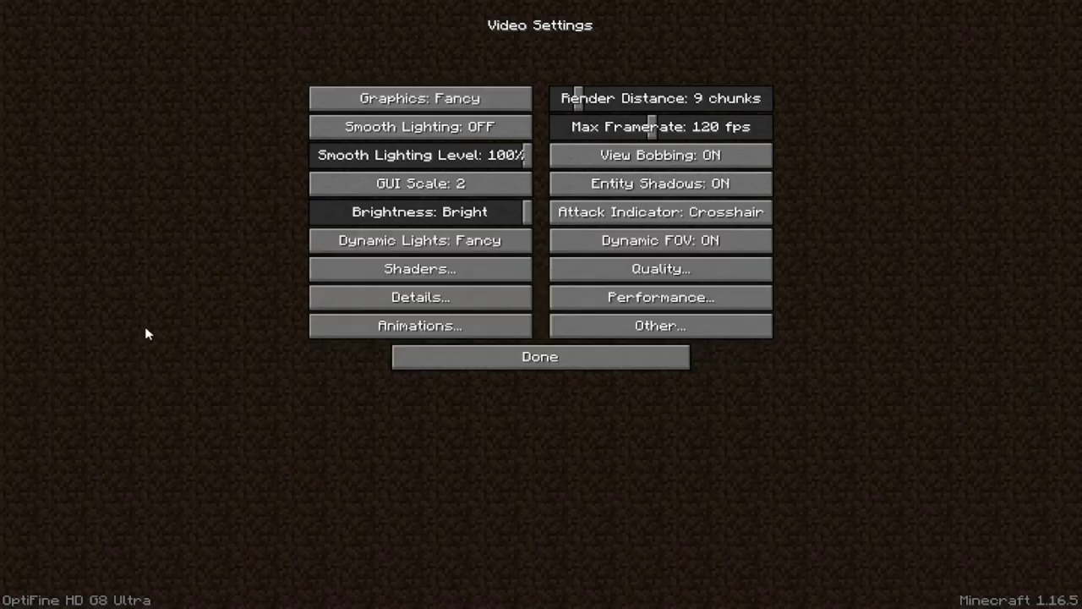
Open the quality settings within the video settings
click(612, 275)
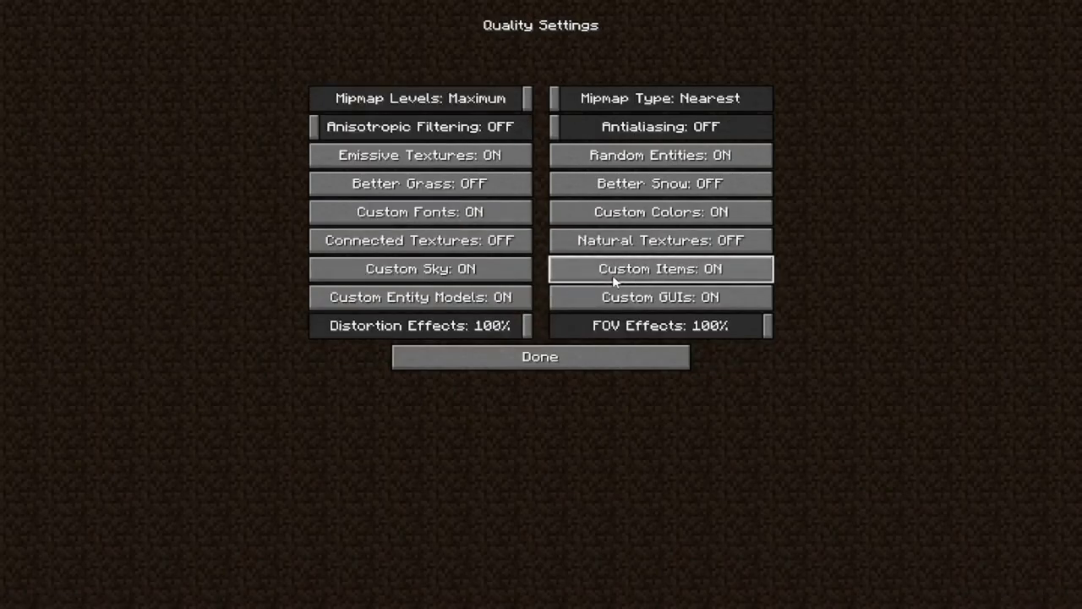